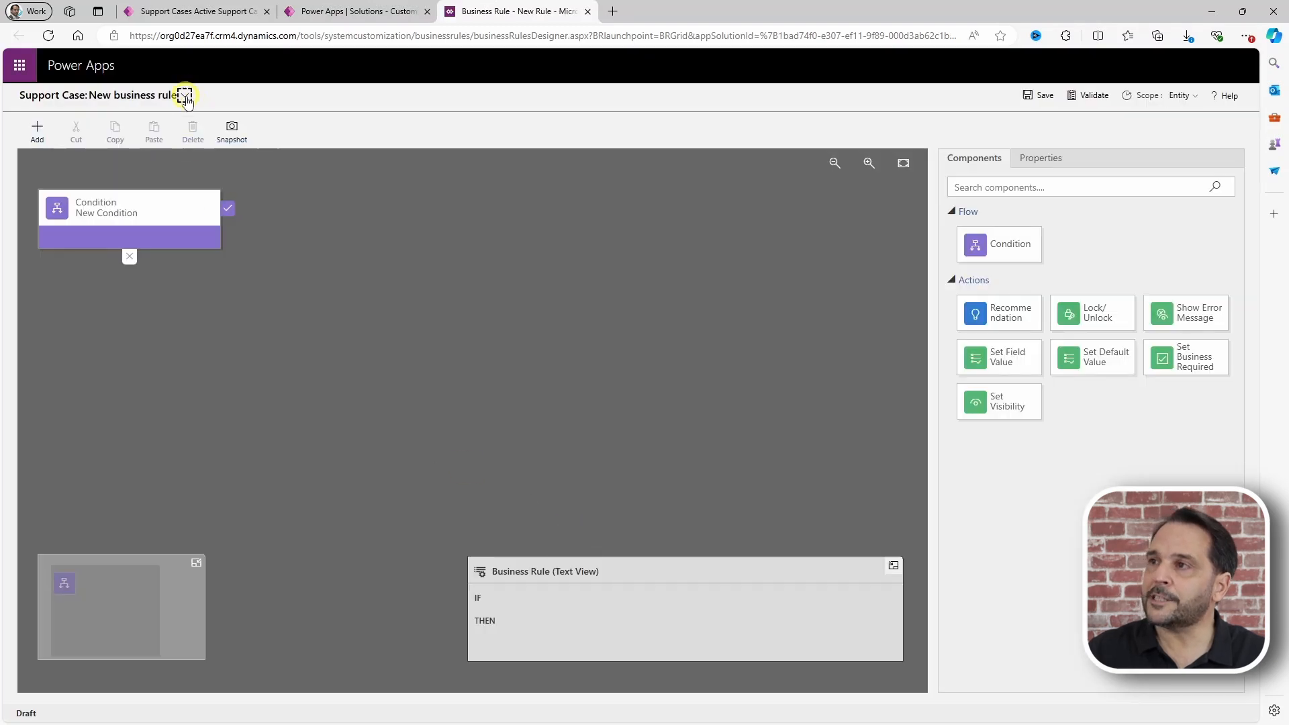
Step: Rename the business rule to 'Your Business Rule' and bring up its Scope choices
click(184, 95)
click(261, 142)
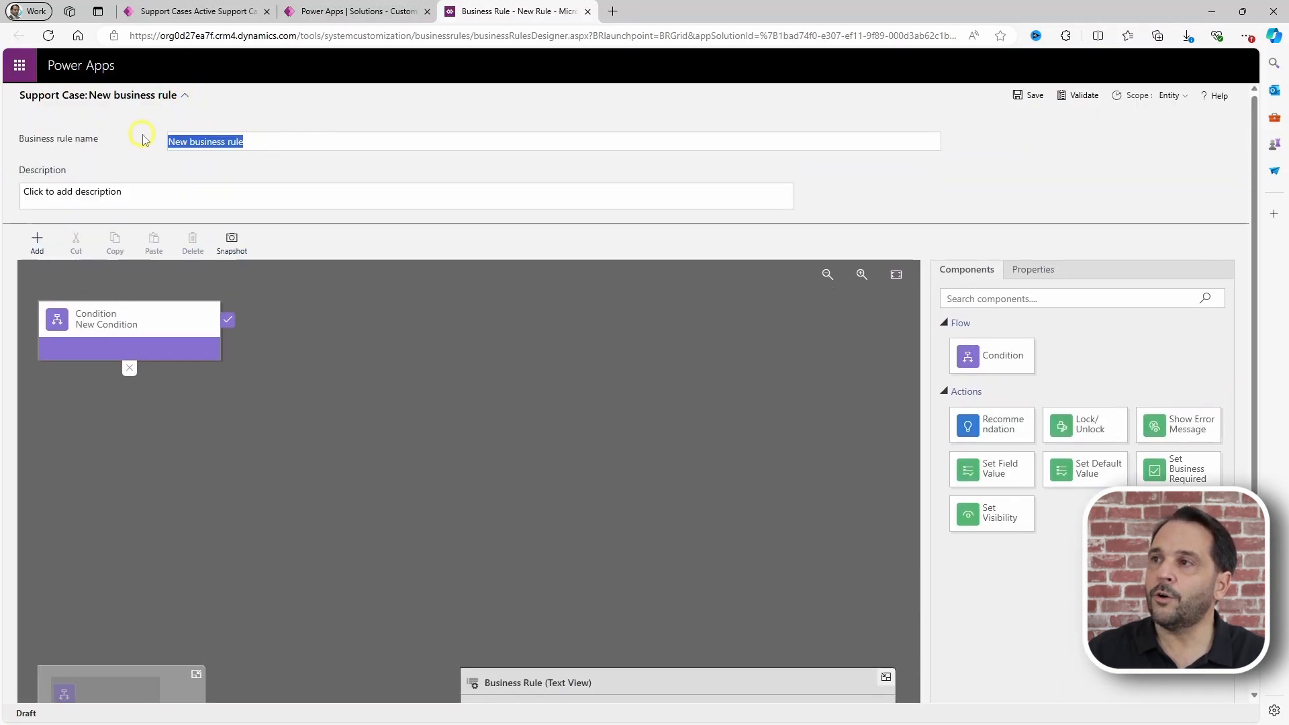
text(You)
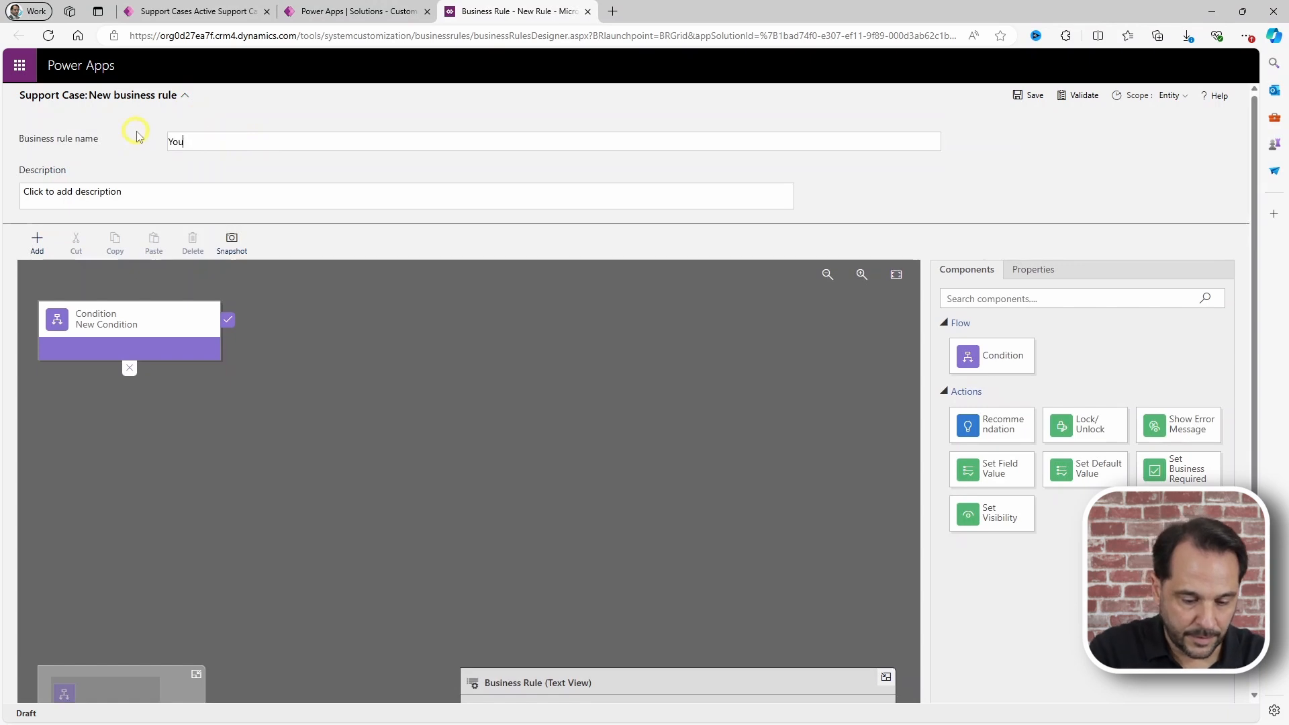
text(r Busine)
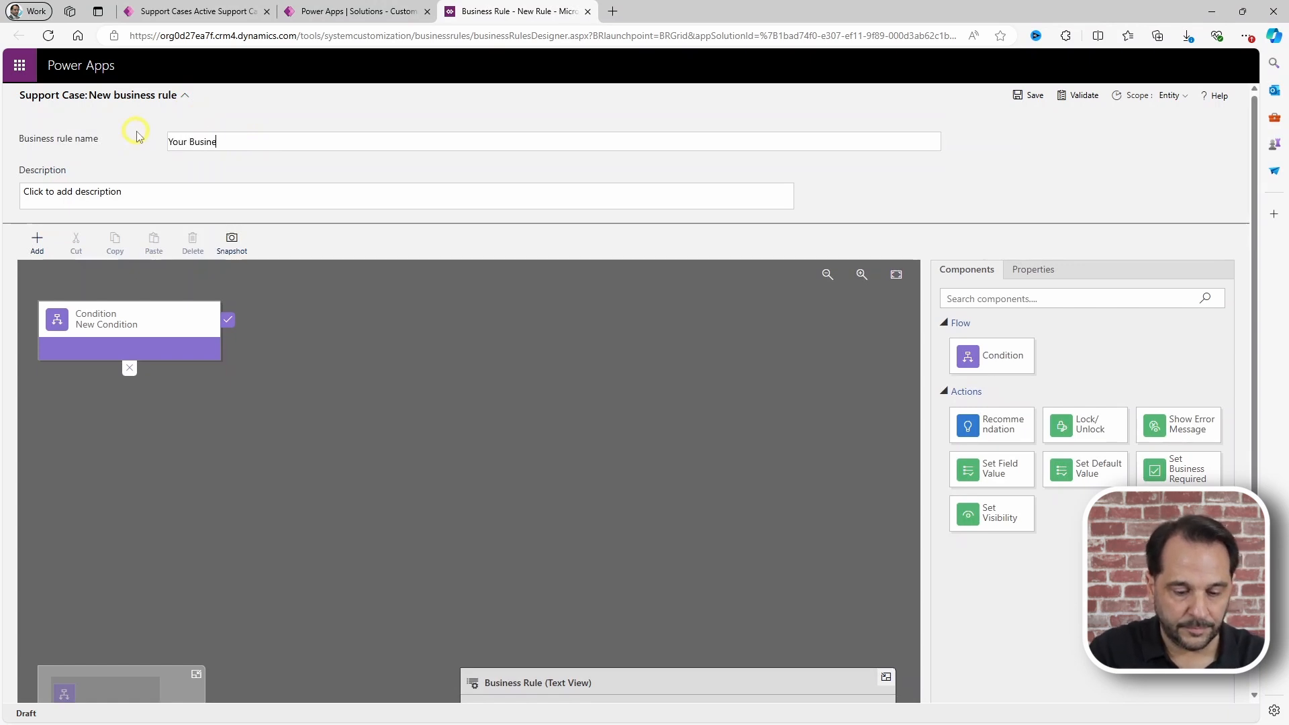
text(ss Rule)
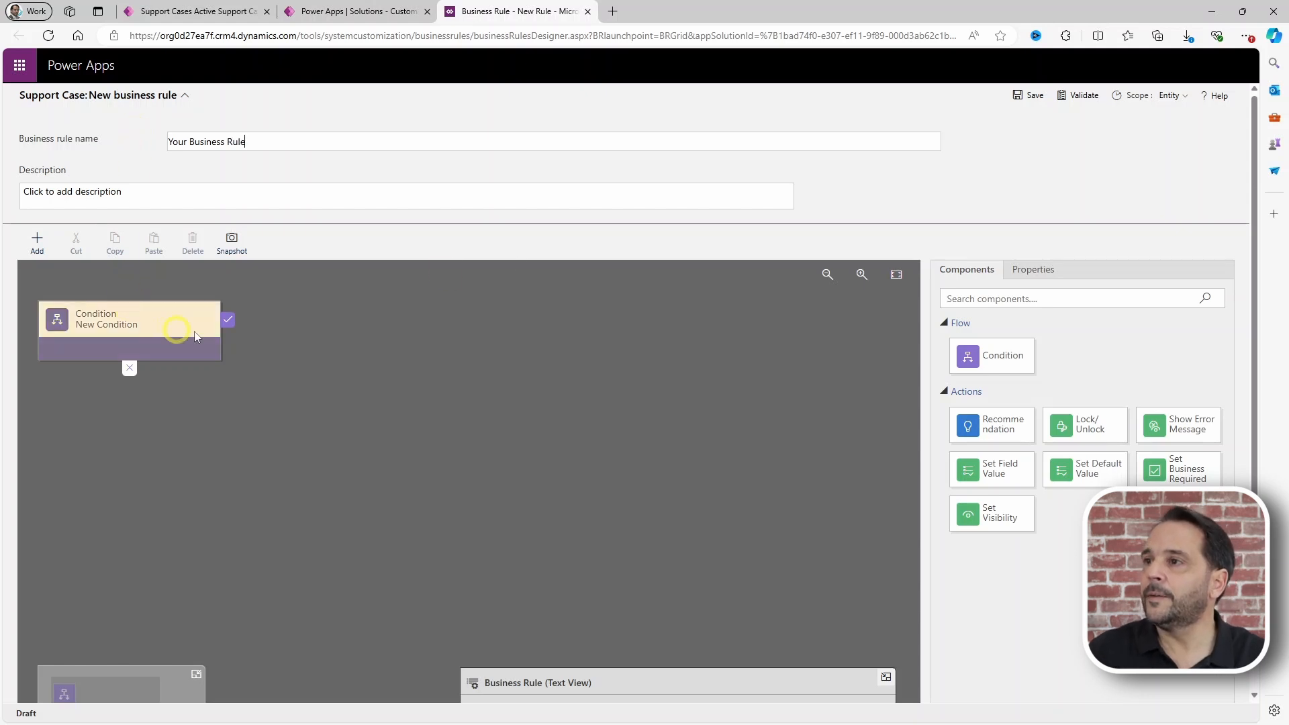
click(1180, 98)
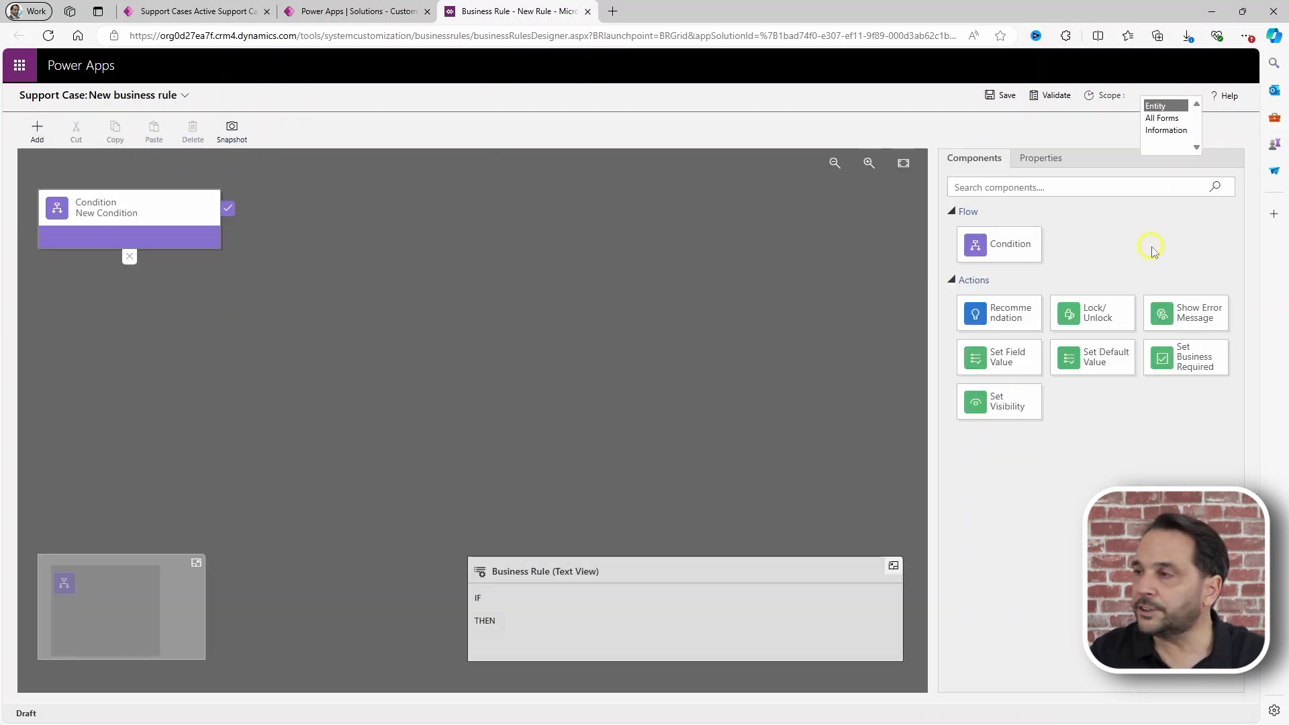
Step: Set the rule's condition to Priority equals High
click(178, 219)
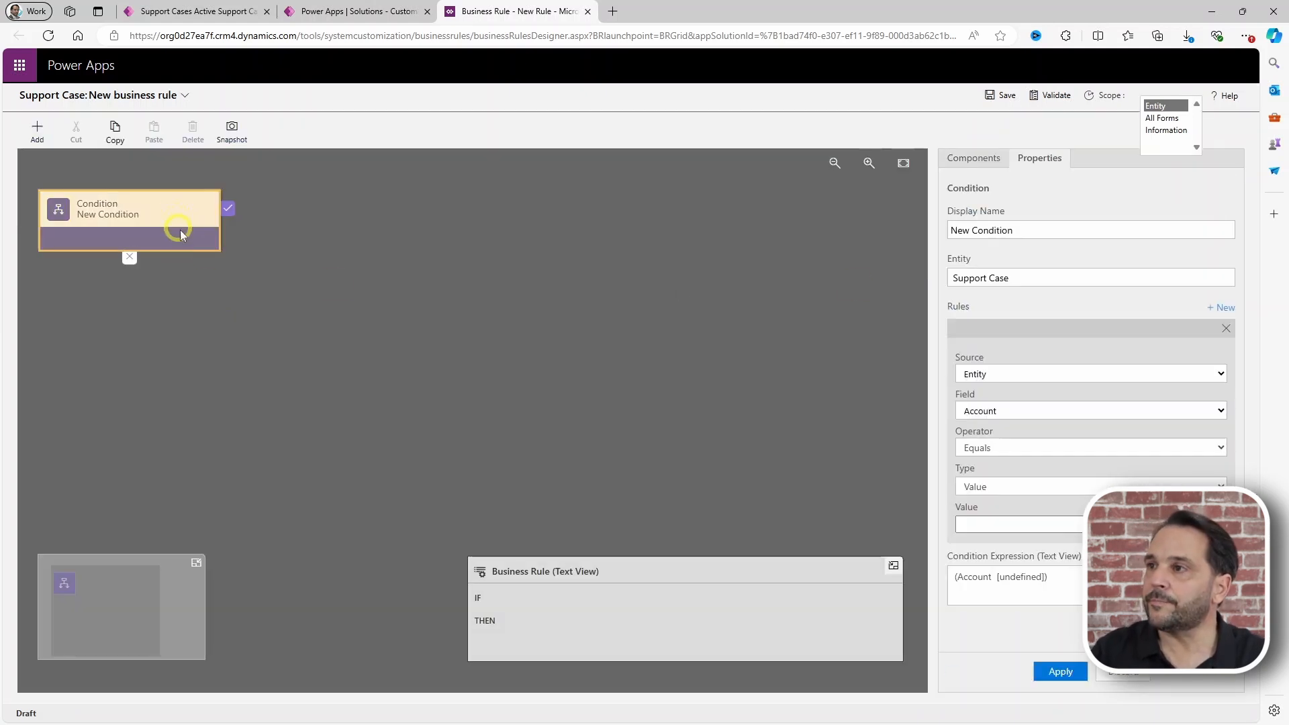
click(990, 410)
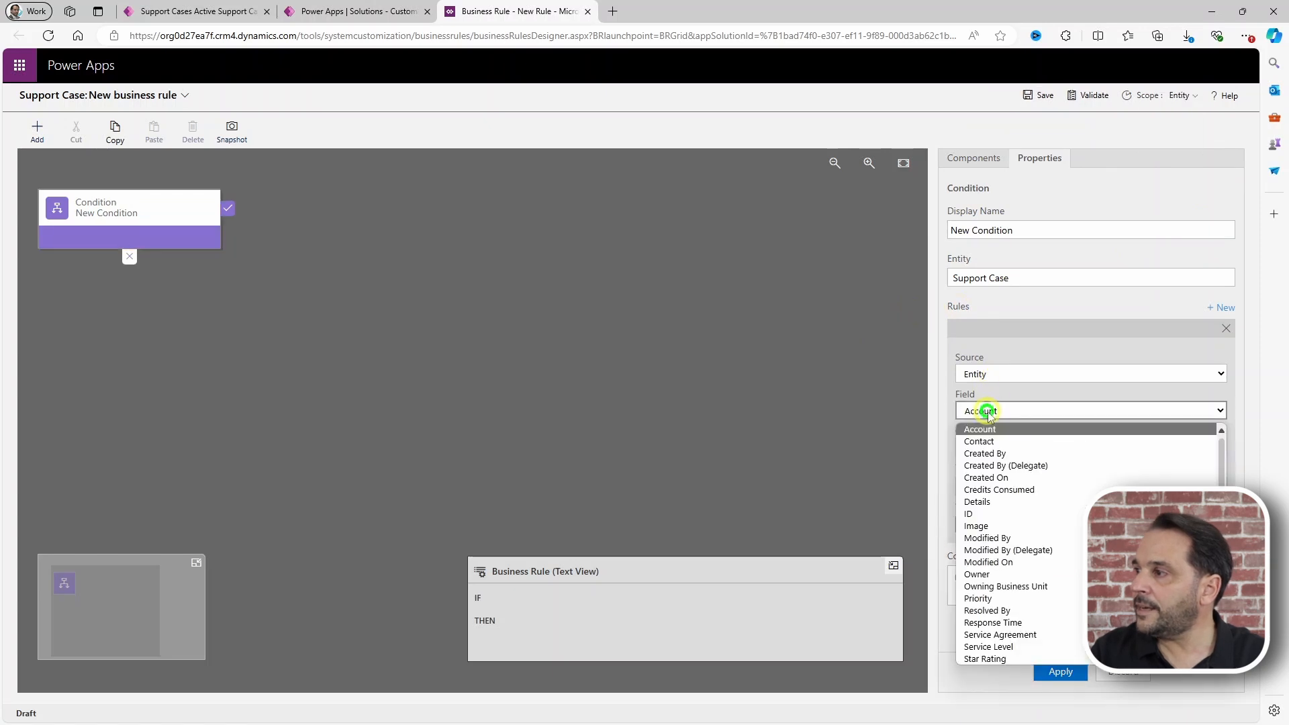
click(980, 598)
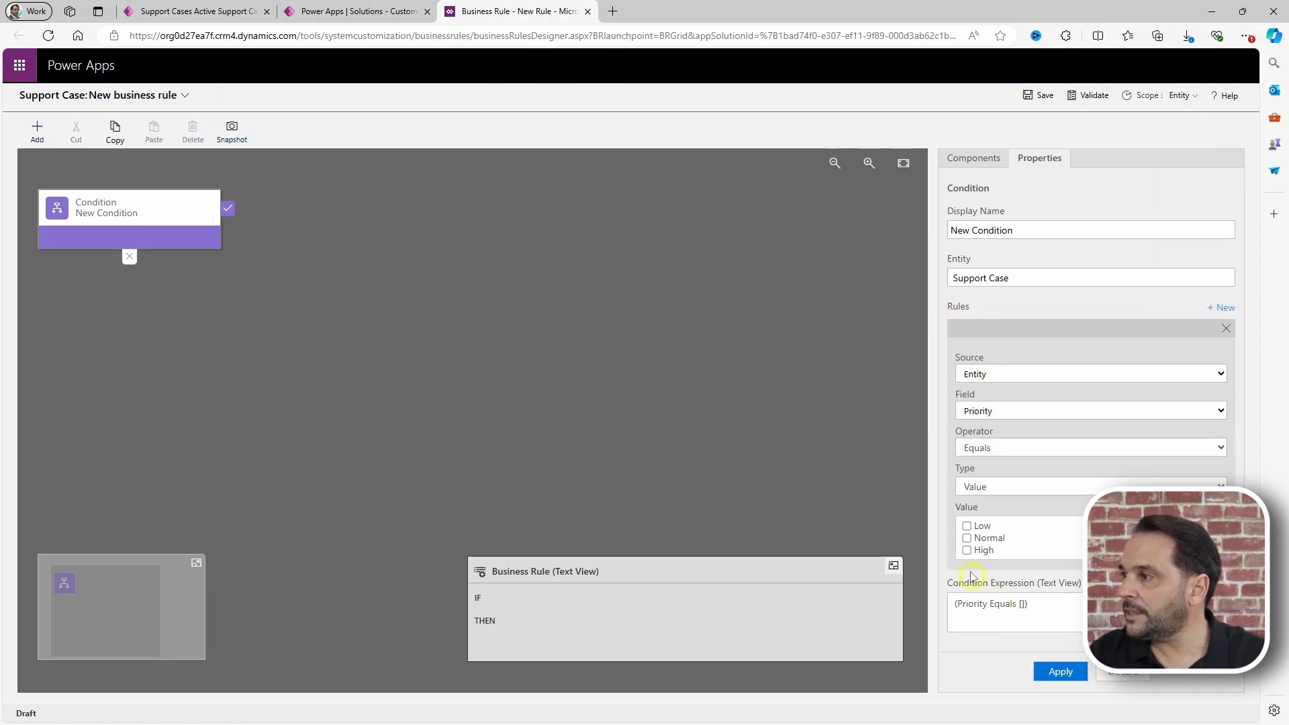
click(966, 550)
click(1065, 670)
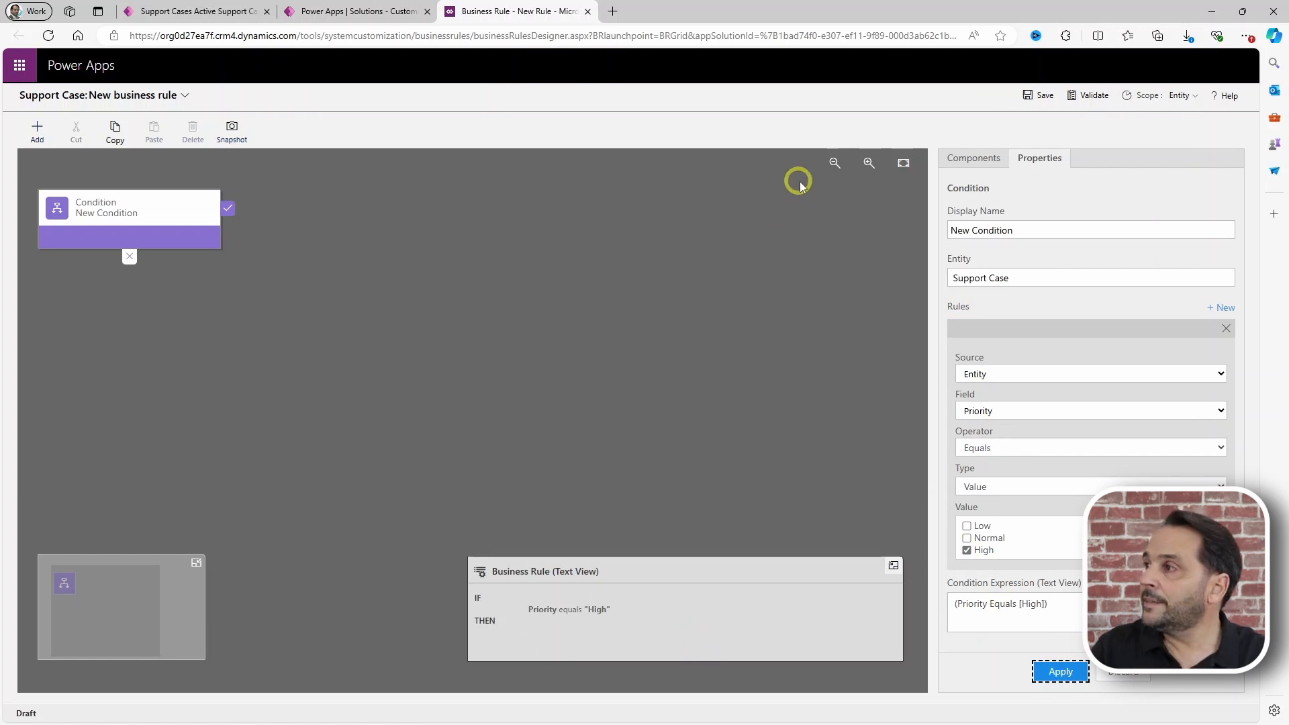
Step: Add a Lock action on the Account field and save the rule
click(973, 158)
drag(1093, 313, 268, 277)
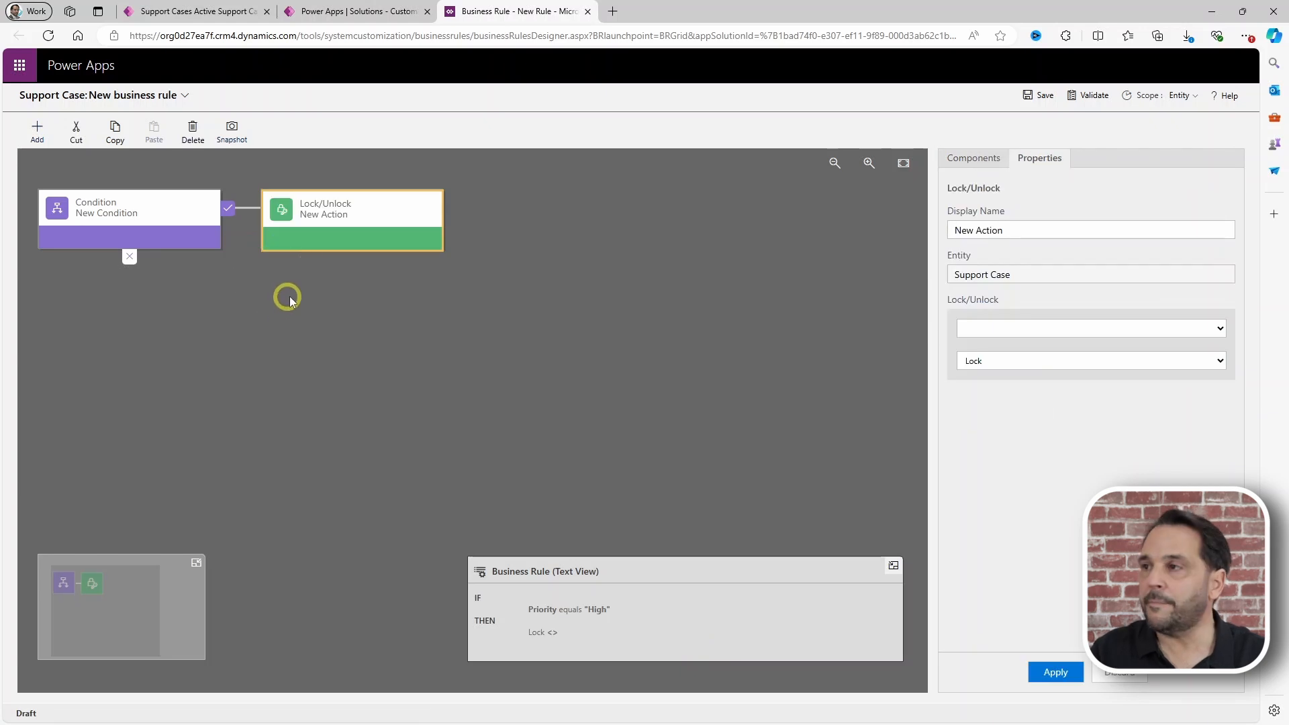
click(995, 328)
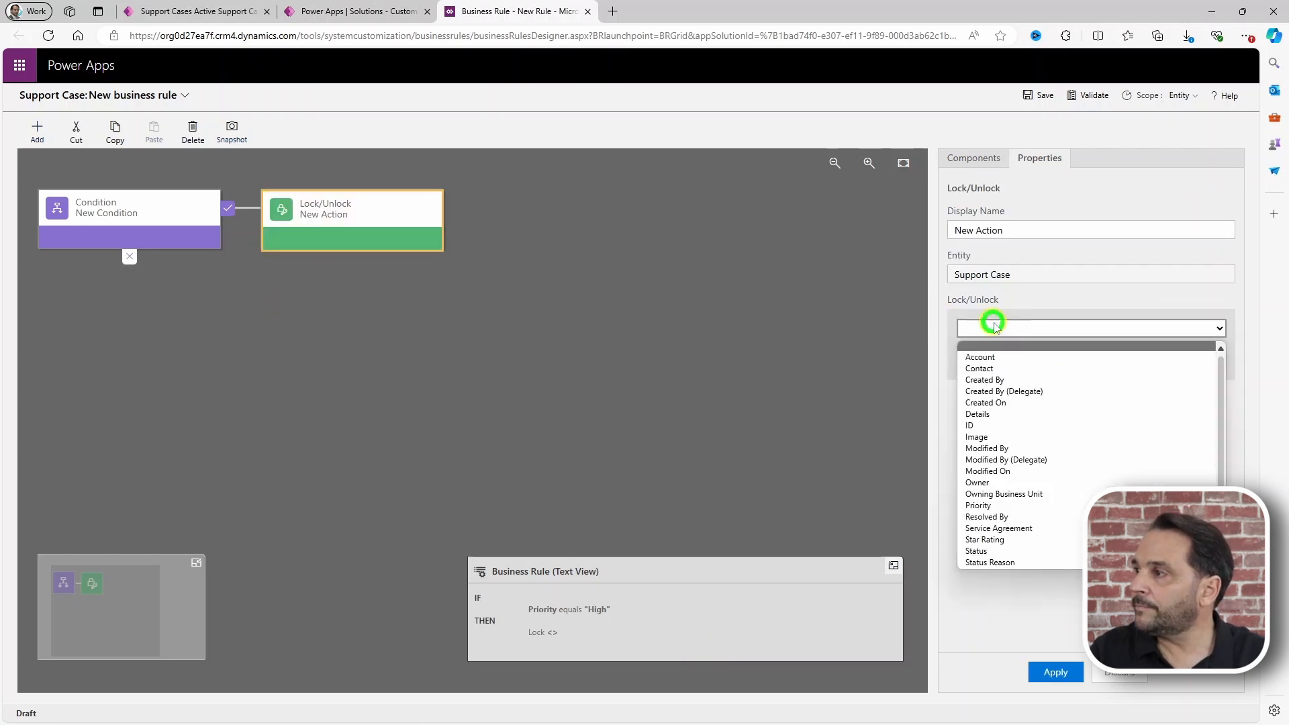
click(980, 348)
click(1054, 672)
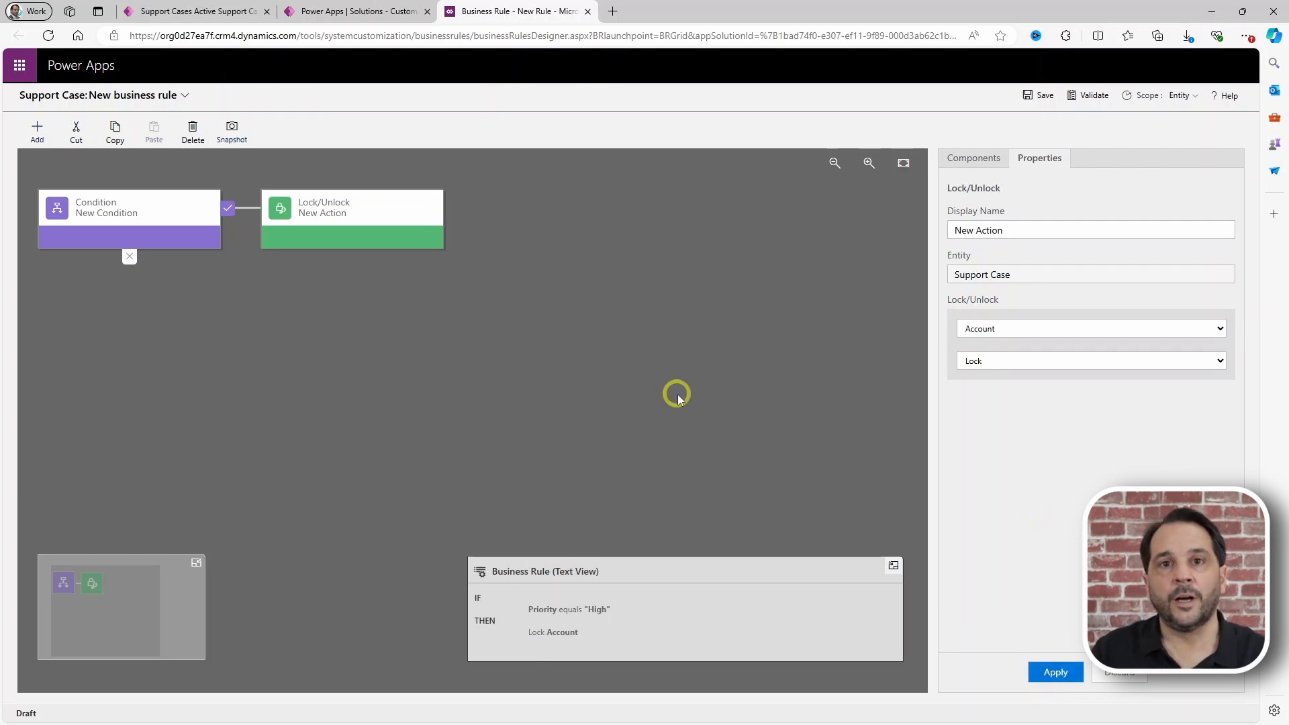
click(1036, 94)
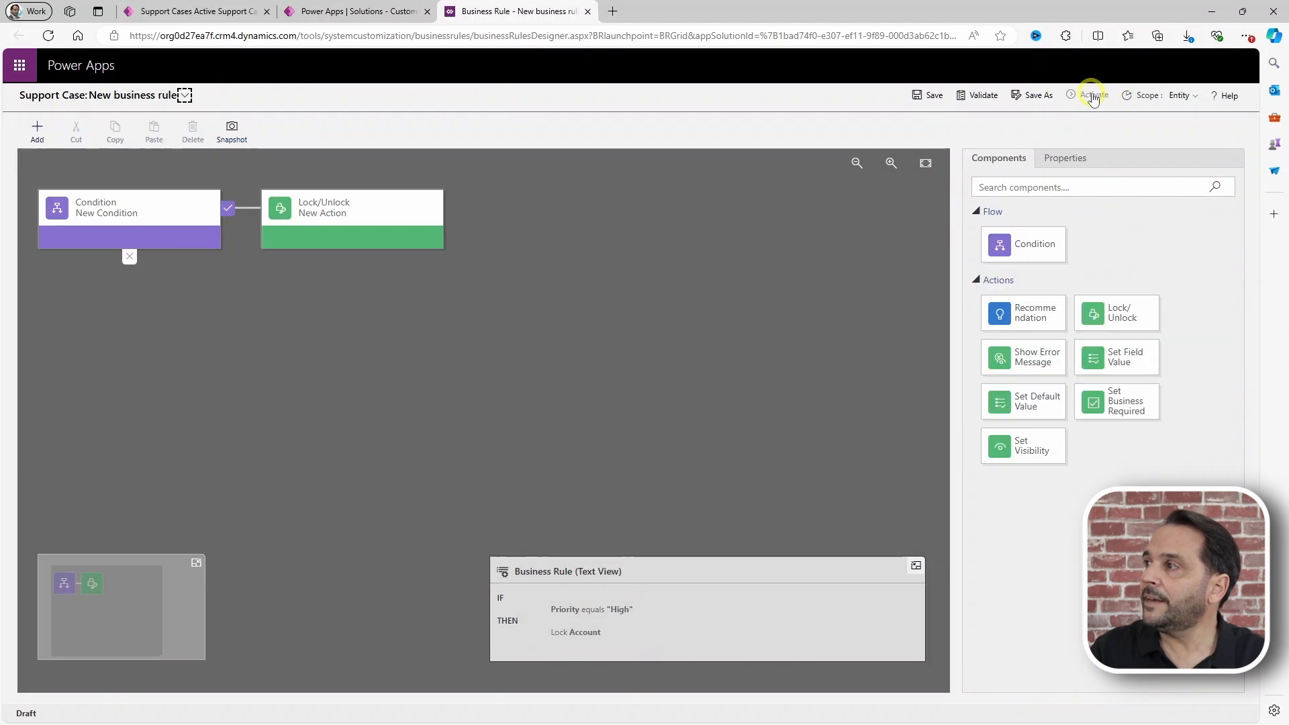
Step: Activate the Priority-High lock rule
click(1095, 96)
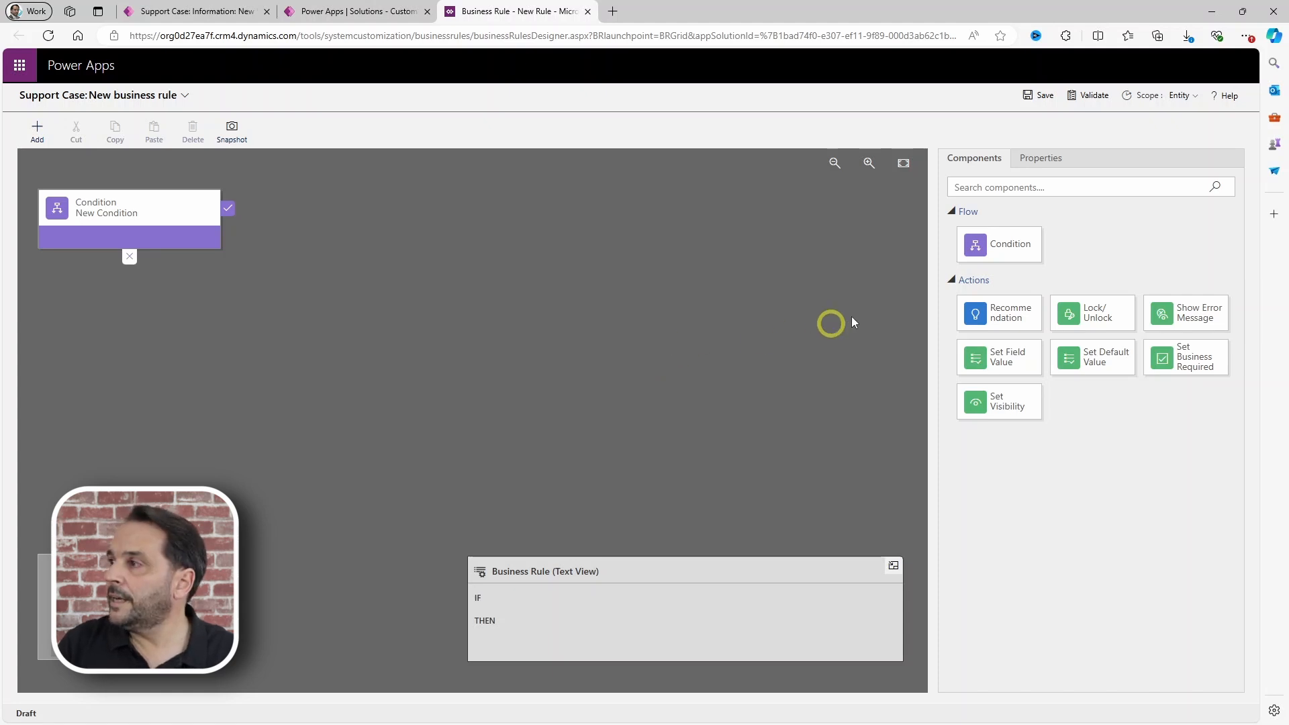
Step: Make the new rule's condition check Priority equals High
click(260, 228)
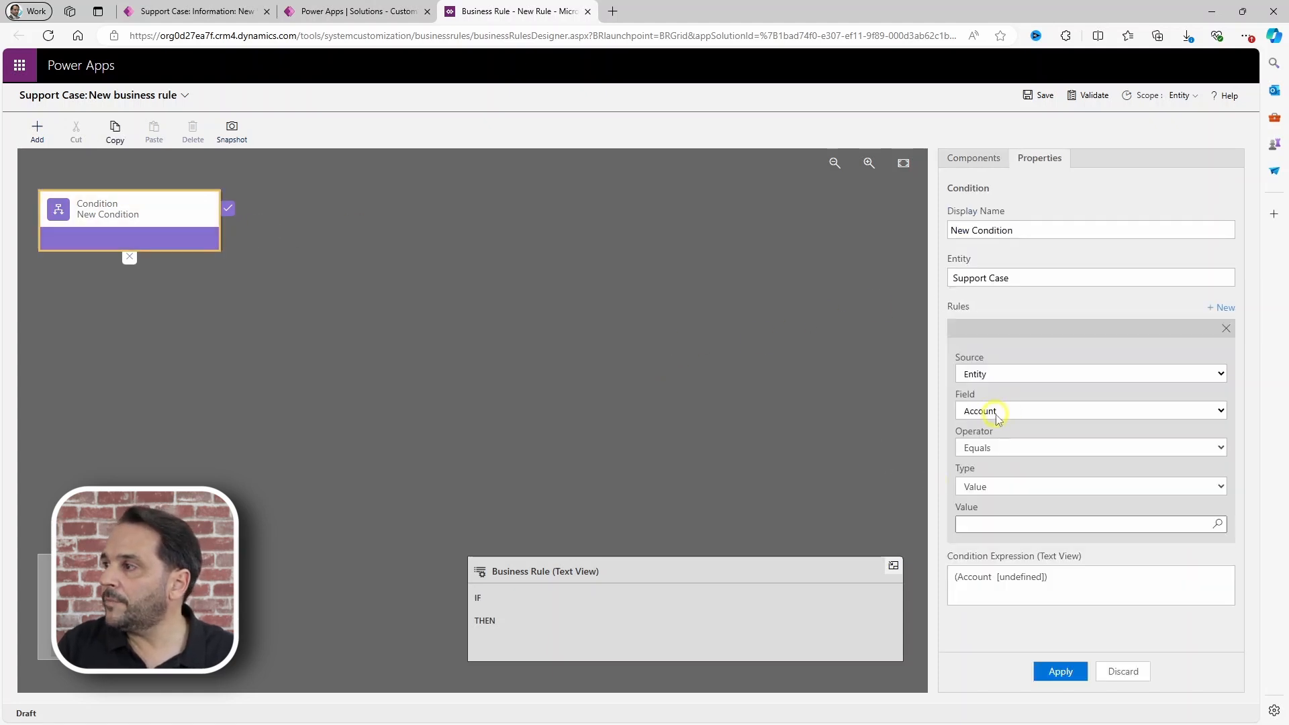
click(996, 410)
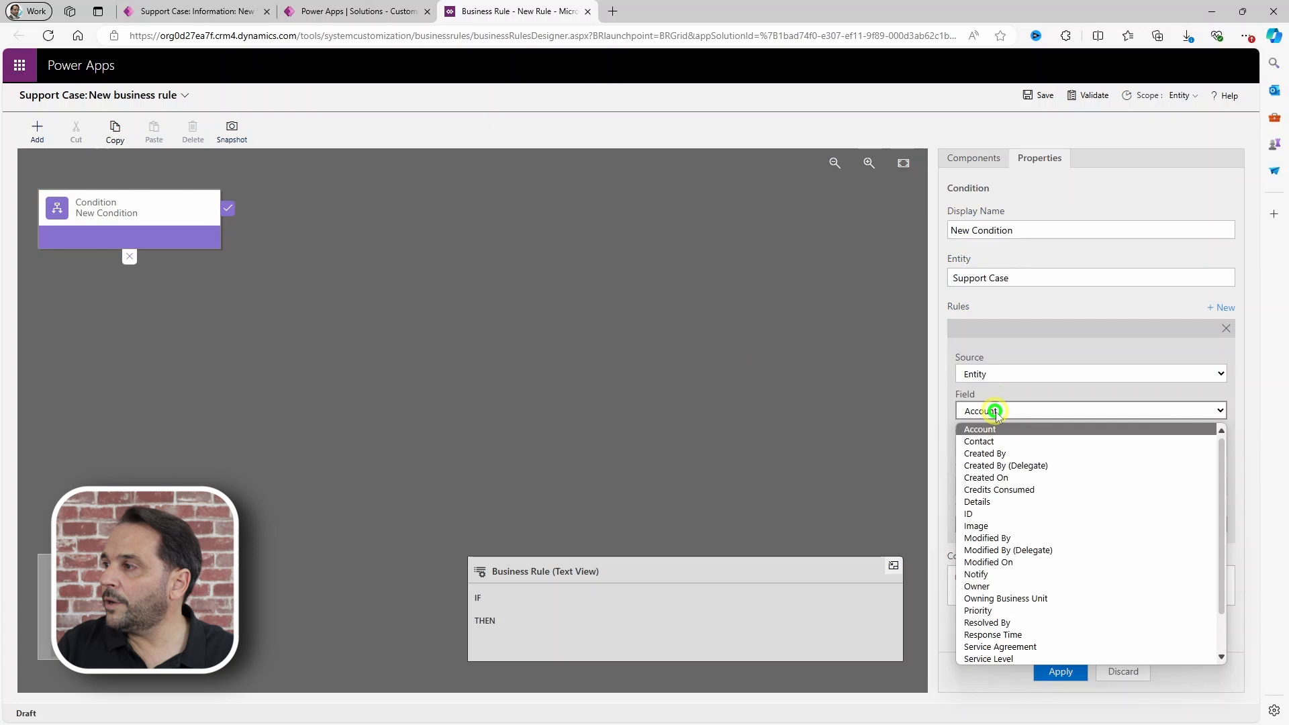
click(998, 610)
click(966, 550)
click(1060, 672)
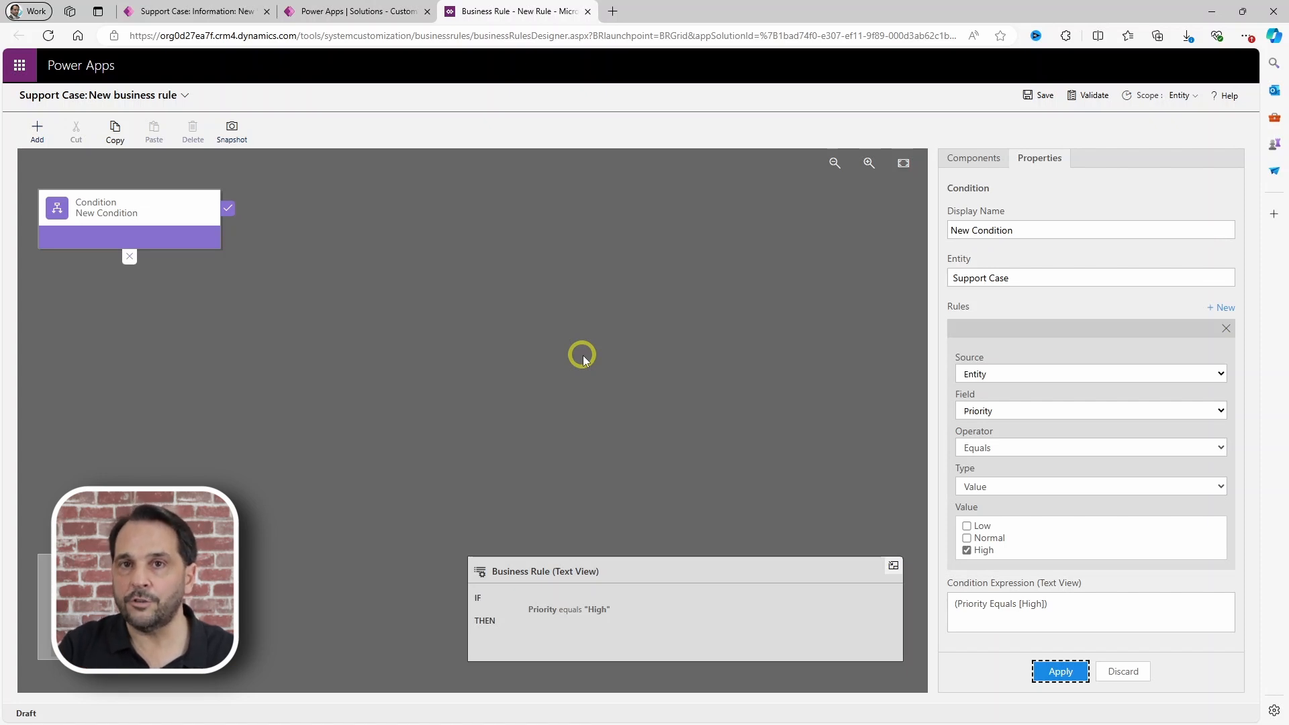
click(971, 164)
Step: Add a Recommendation on Details titled 'Details Recommendation' with pasted high-priority guidance text
drag(994, 319, 240, 242)
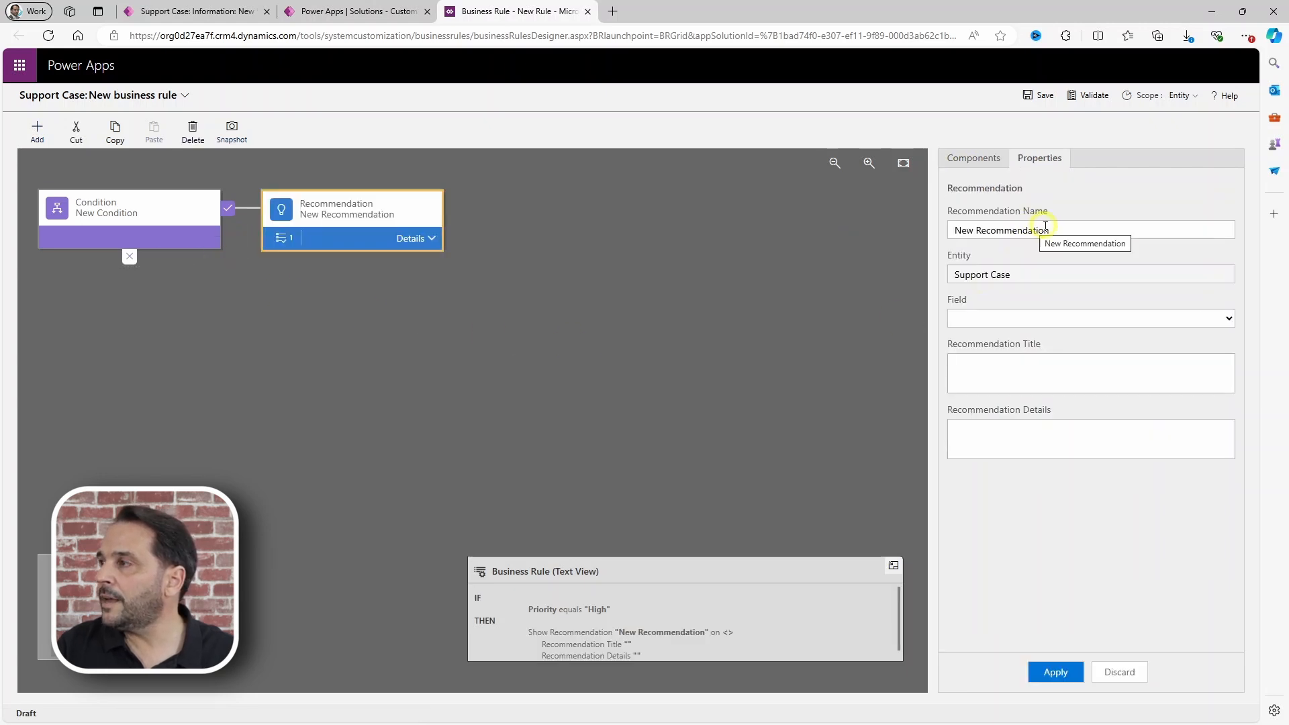
click(1006, 321)
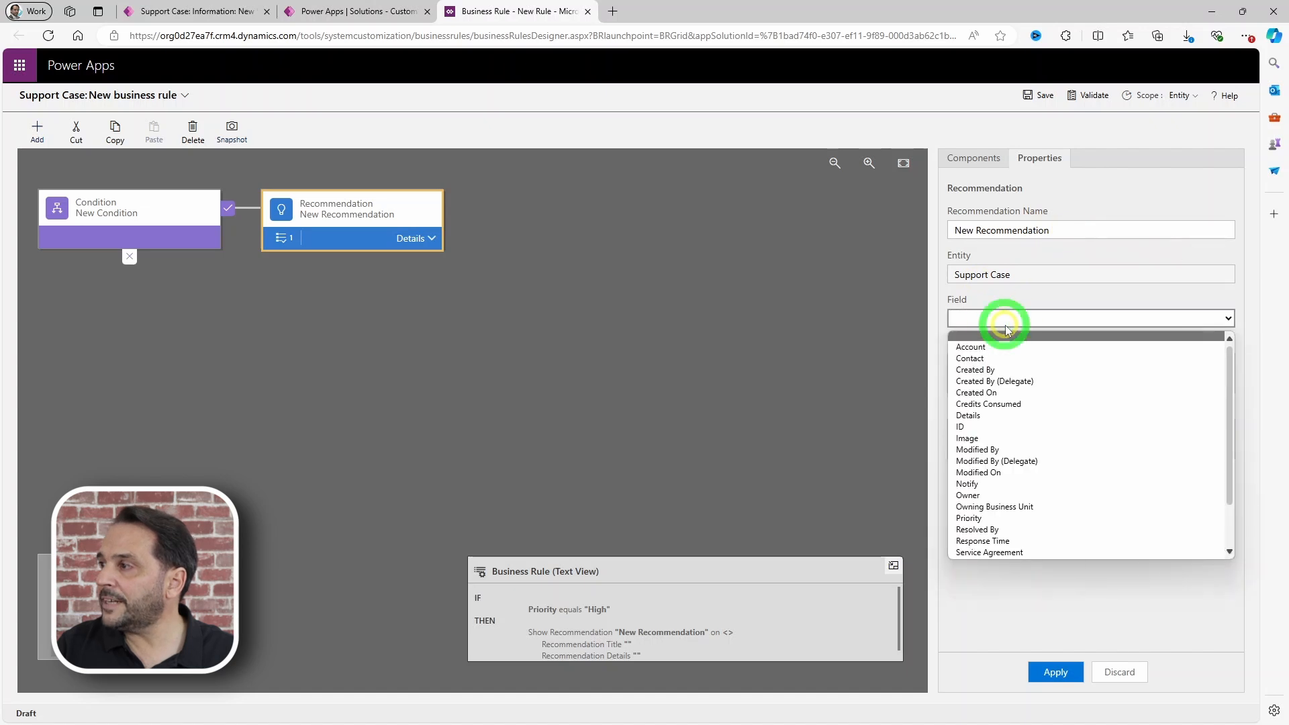
click(985, 416)
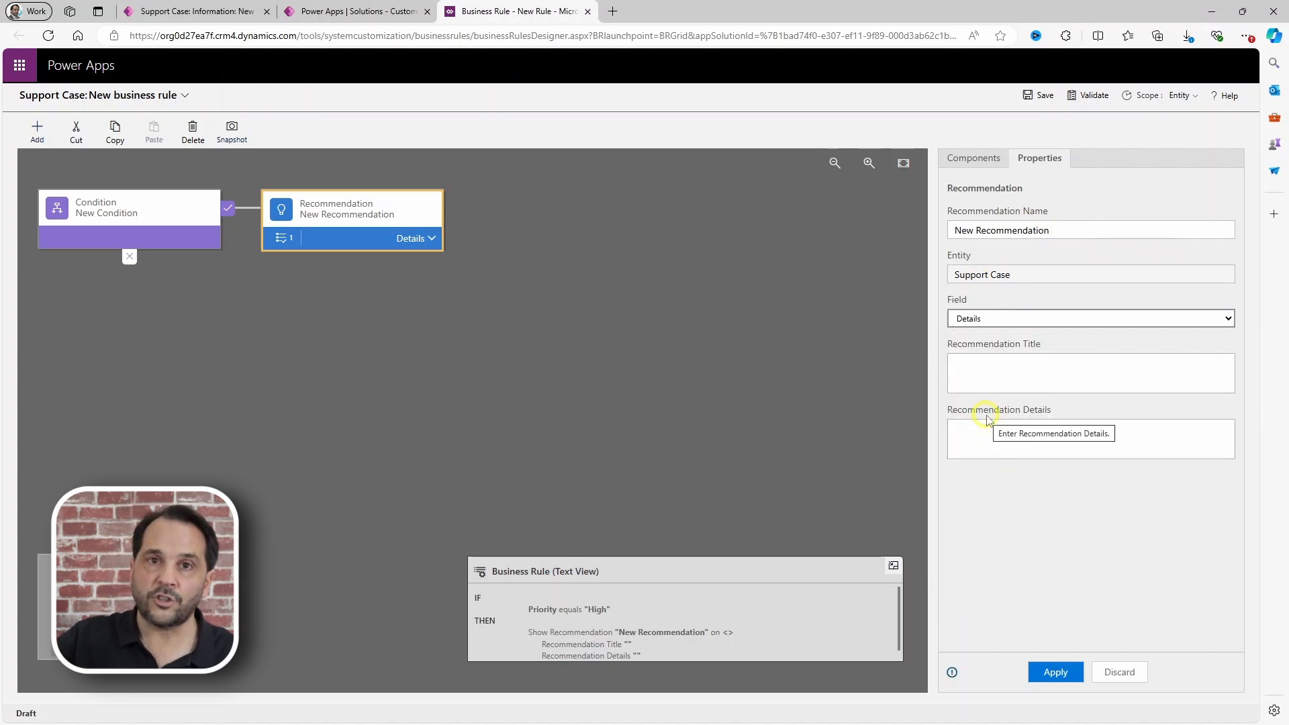
click(996, 372)
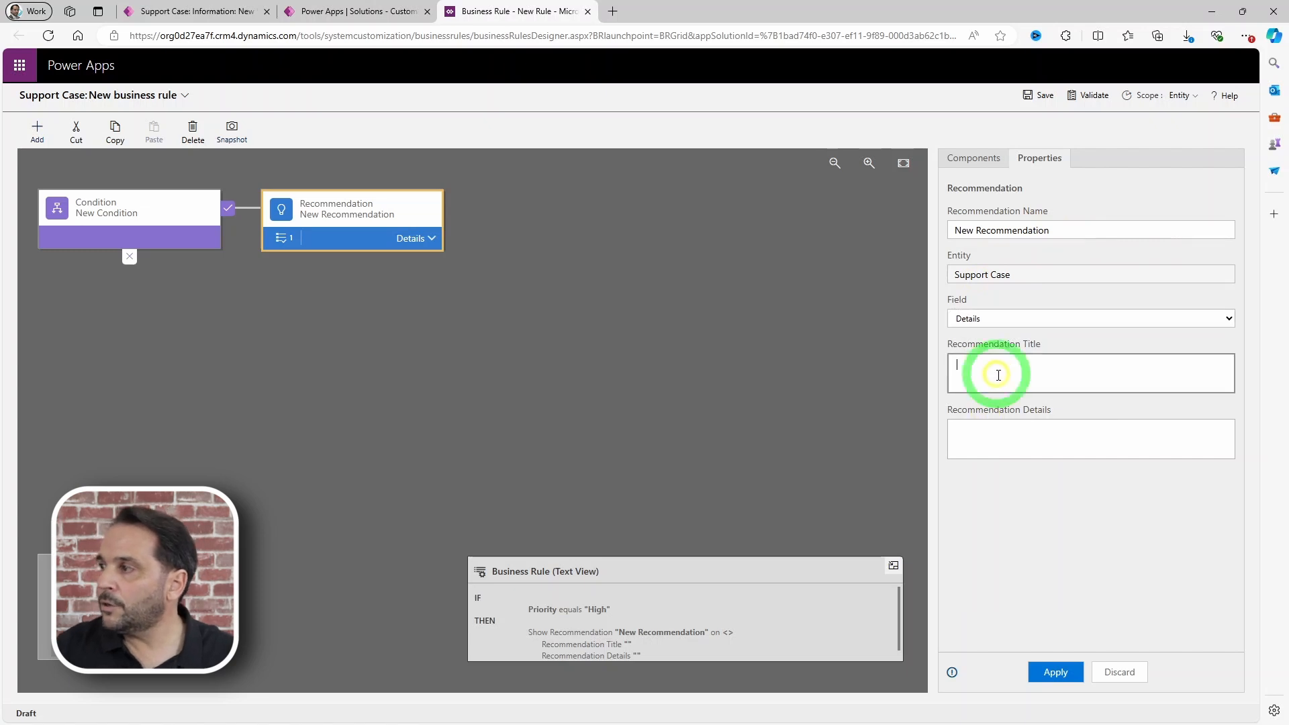
text(Details R)
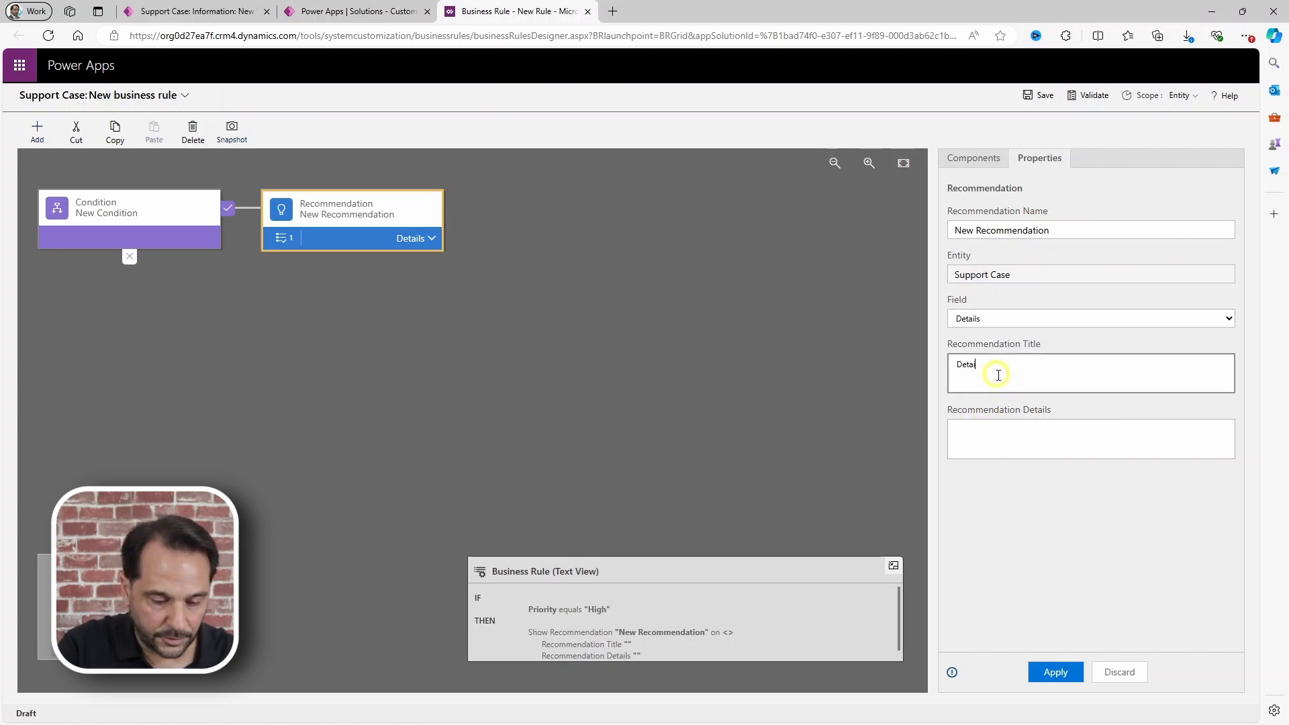
text(eco)
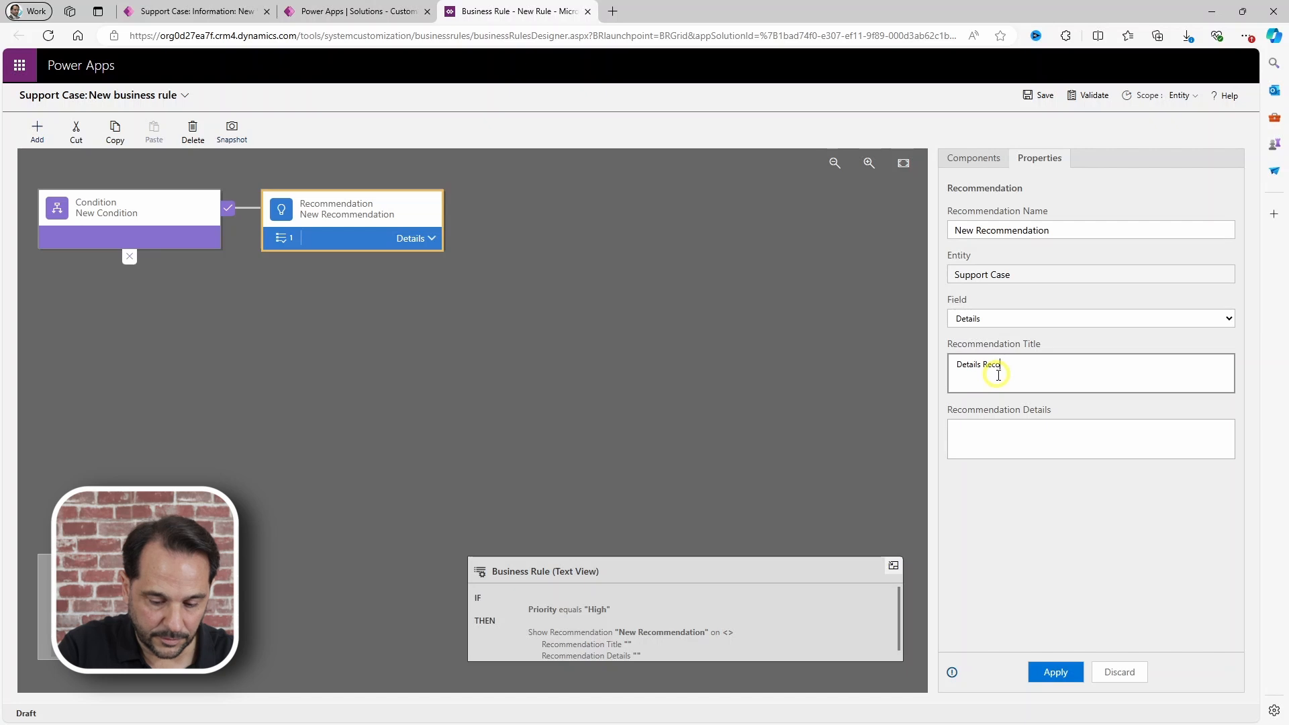
text(mmendation)
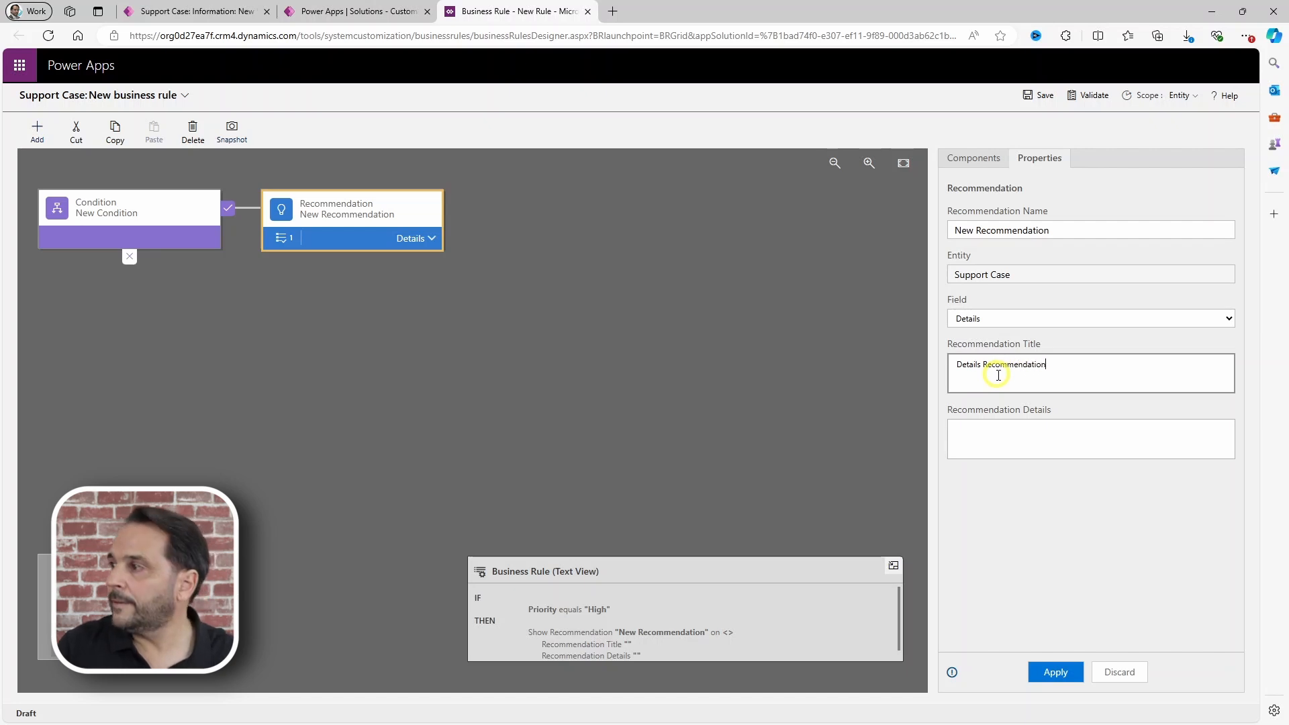
click(981, 435)
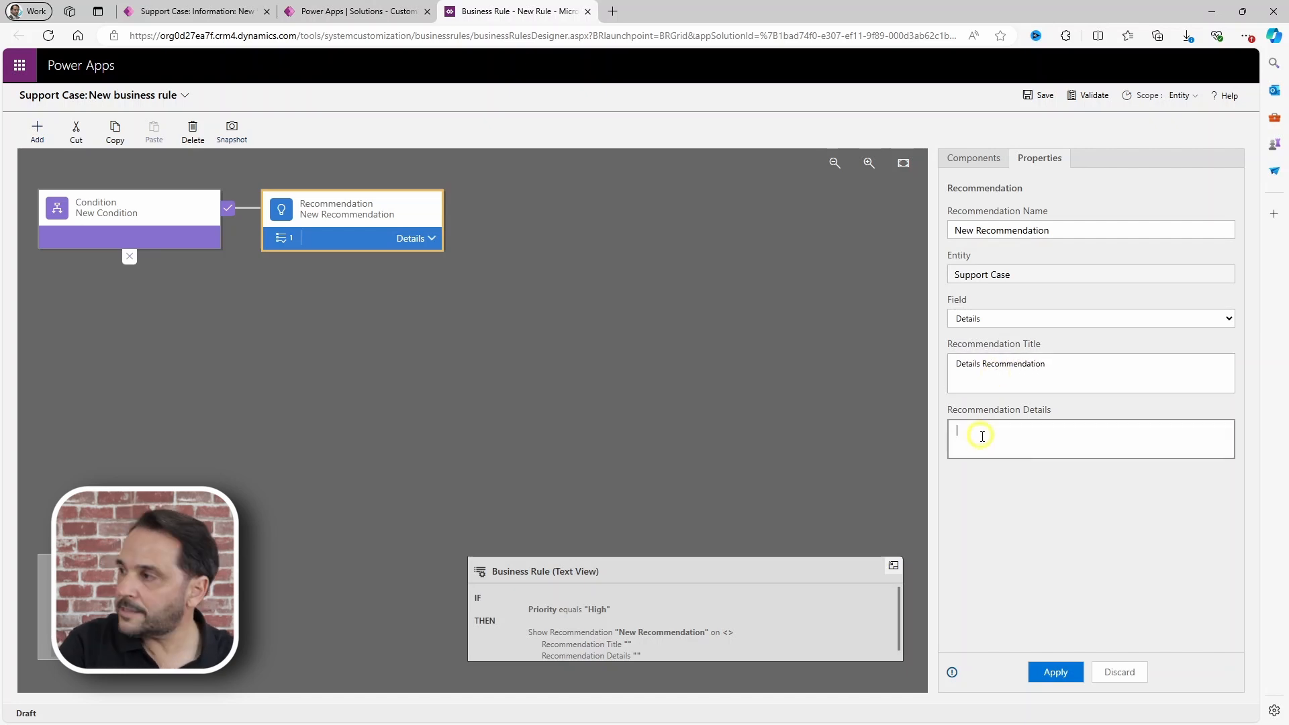
key(ctrl+v)
click(1051, 673)
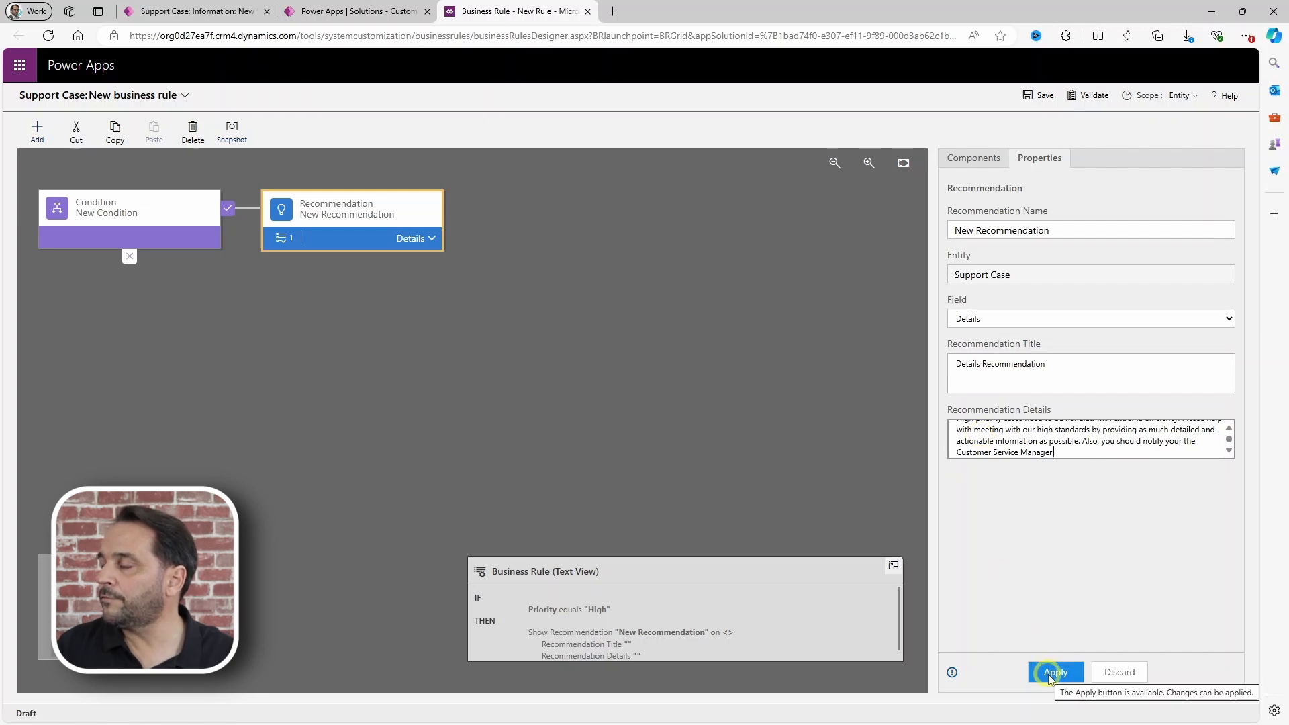
click(433, 238)
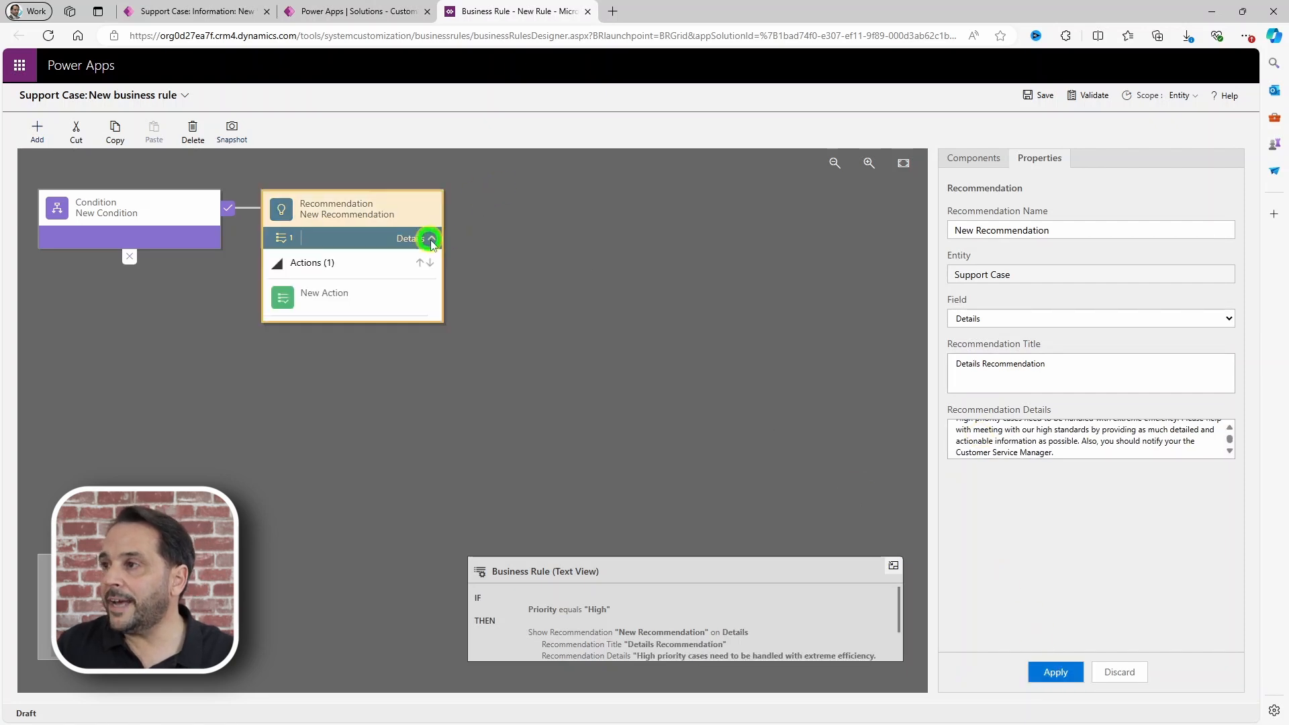
Step: Set the recommendation's Set Field Value action to fill Notify with a searched user record
click(324, 300)
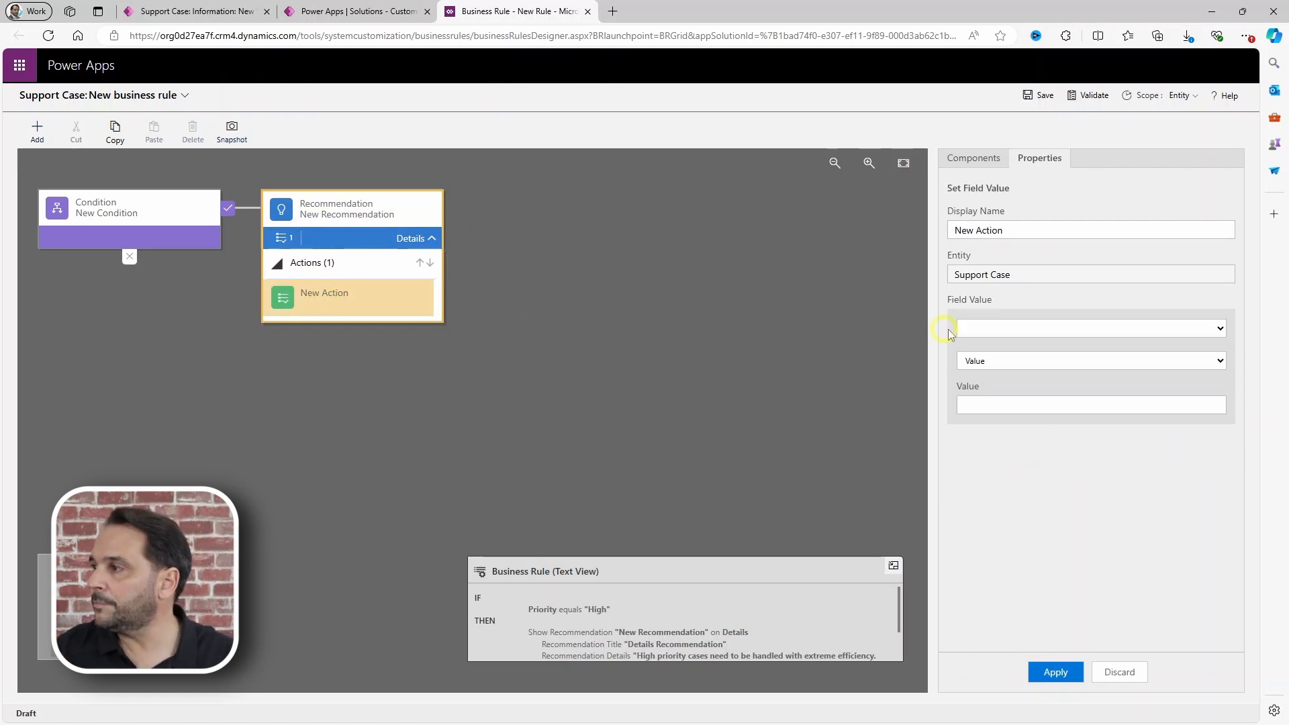
click(1012, 328)
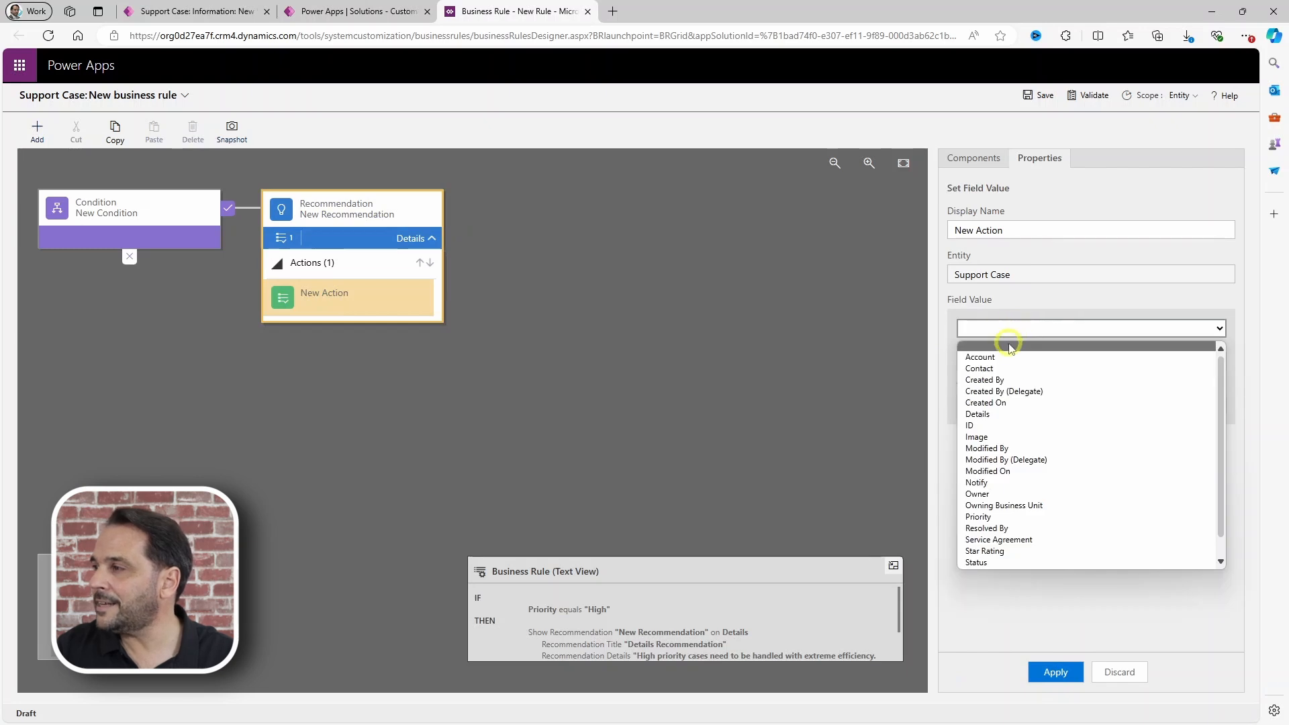
click(993, 483)
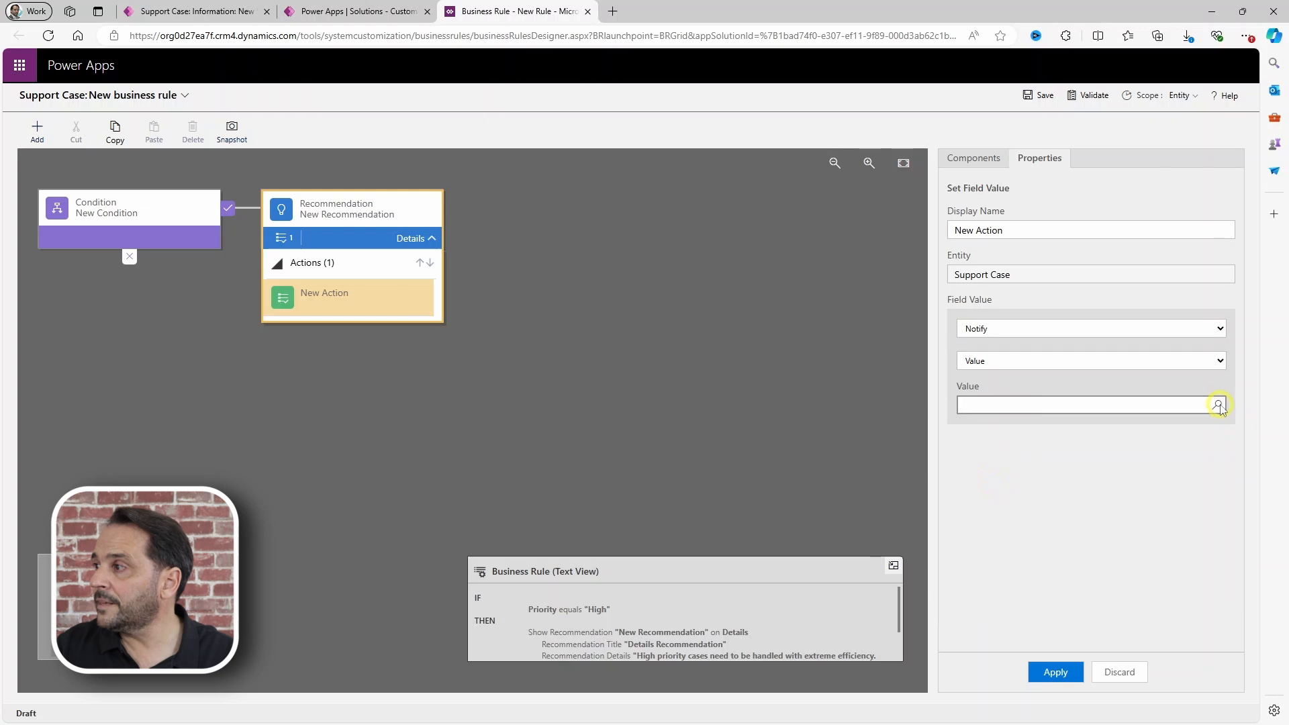
click(1218, 406)
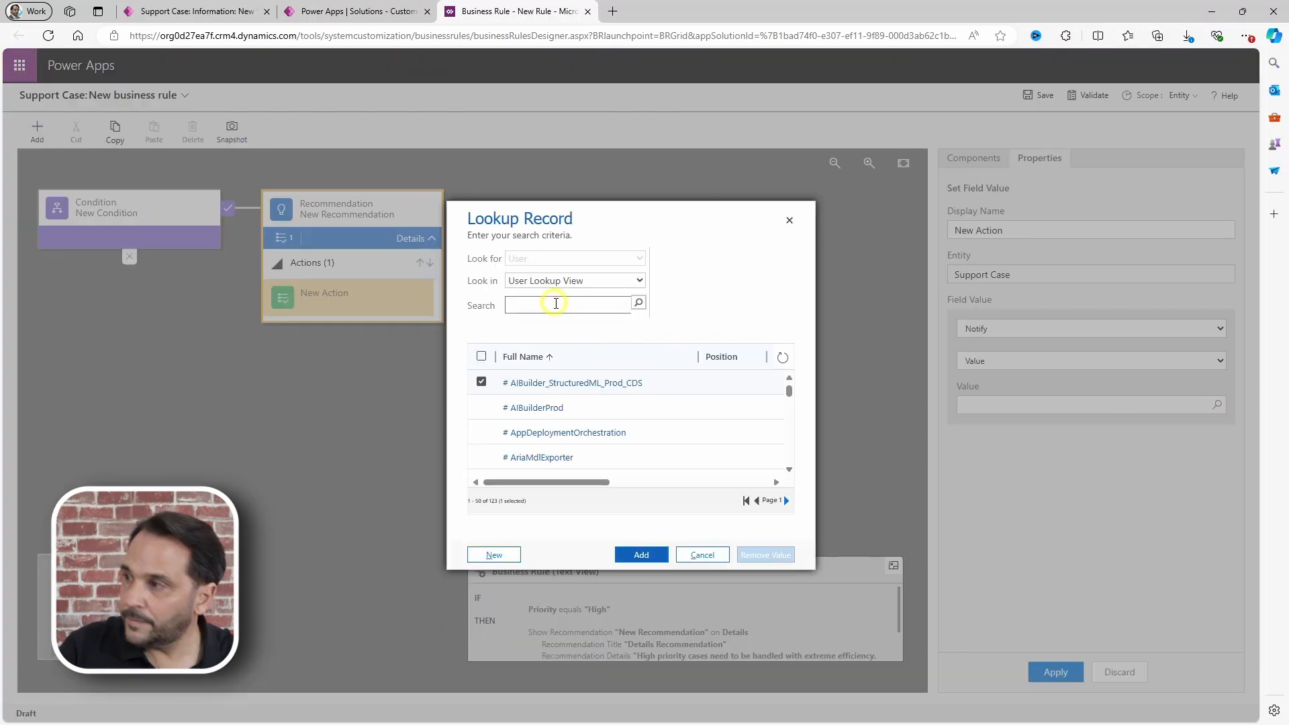
click(555, 306)
text(jorge)
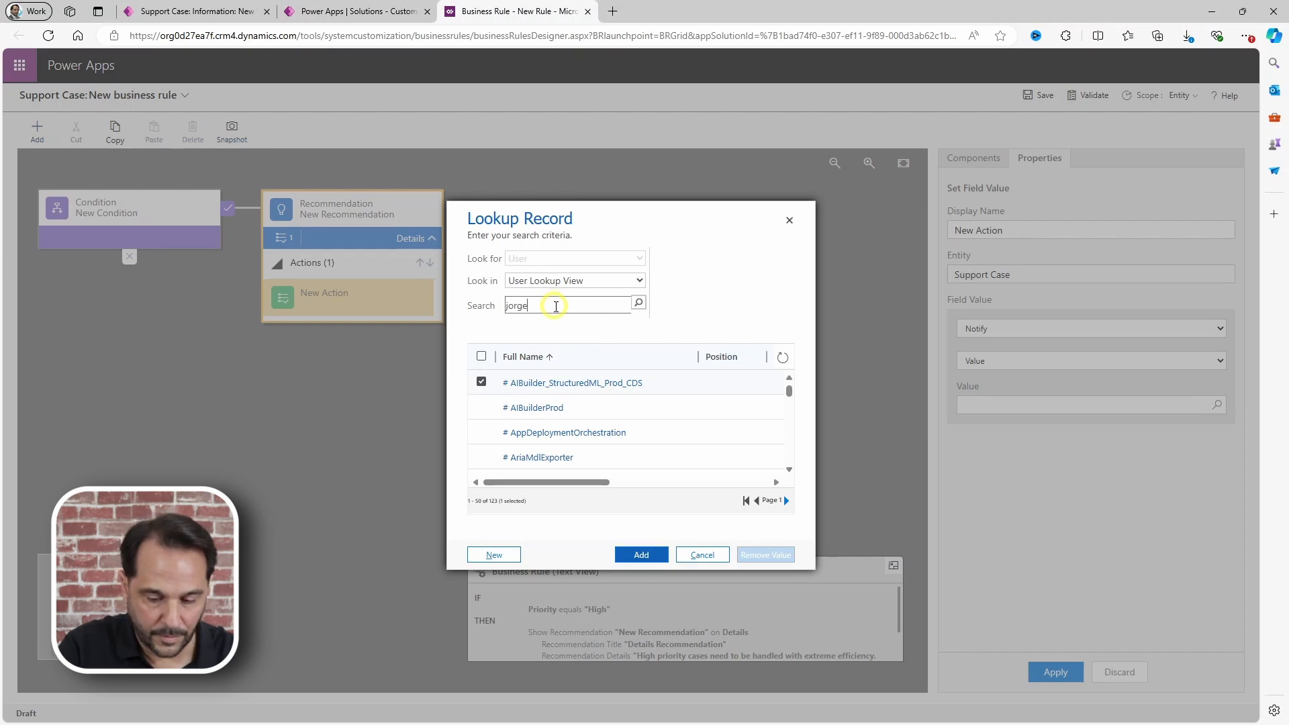
click(637, 303)
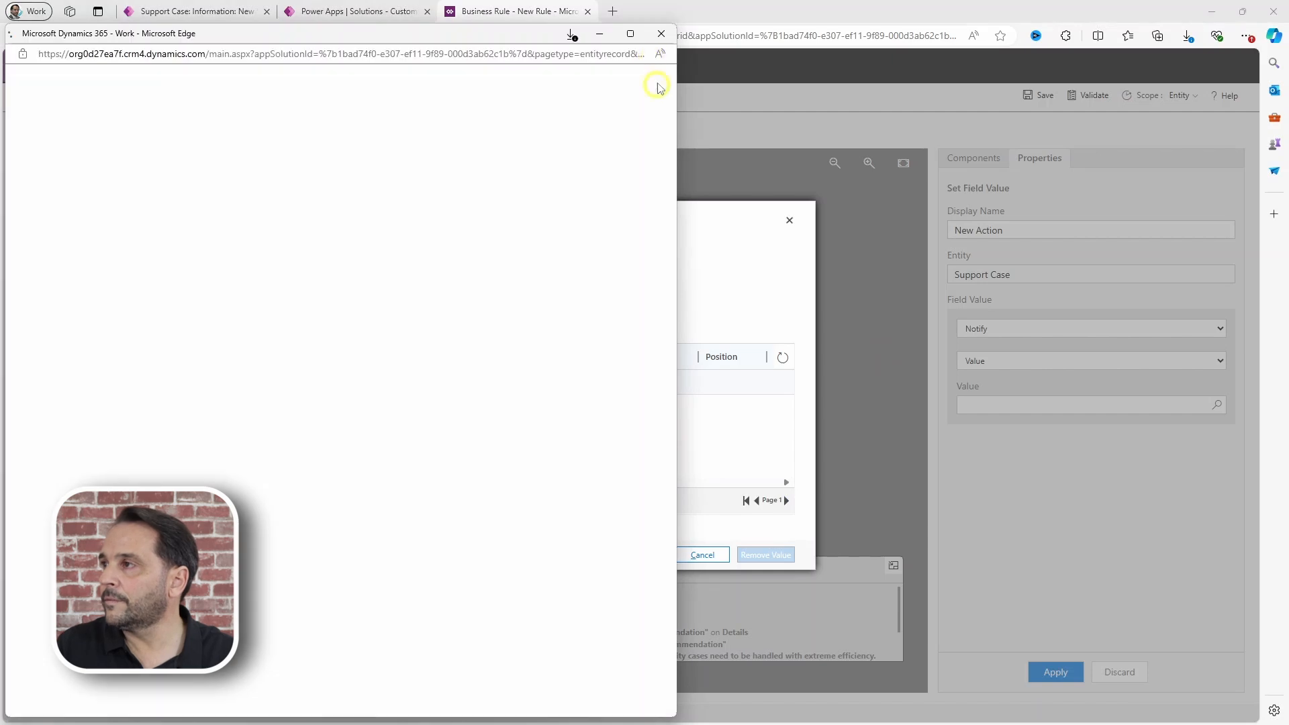
click(662, 34)
click(645, 555)
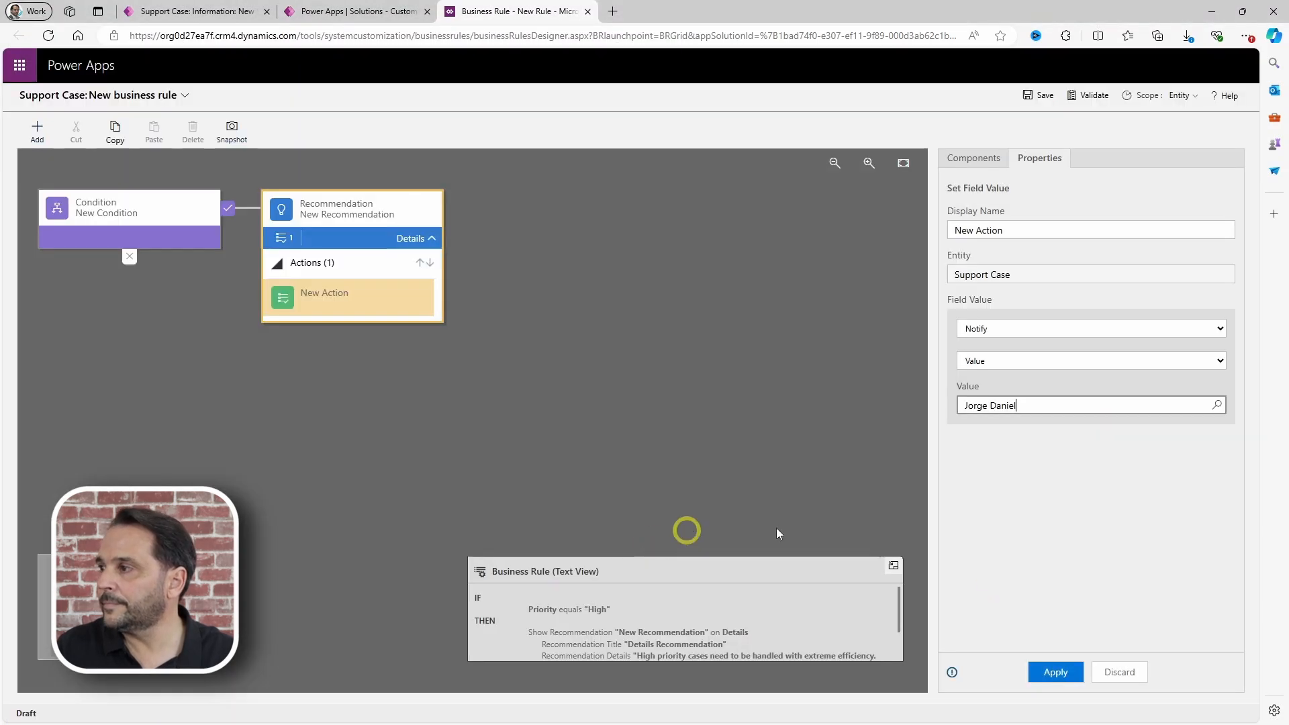
click(1056, 675)
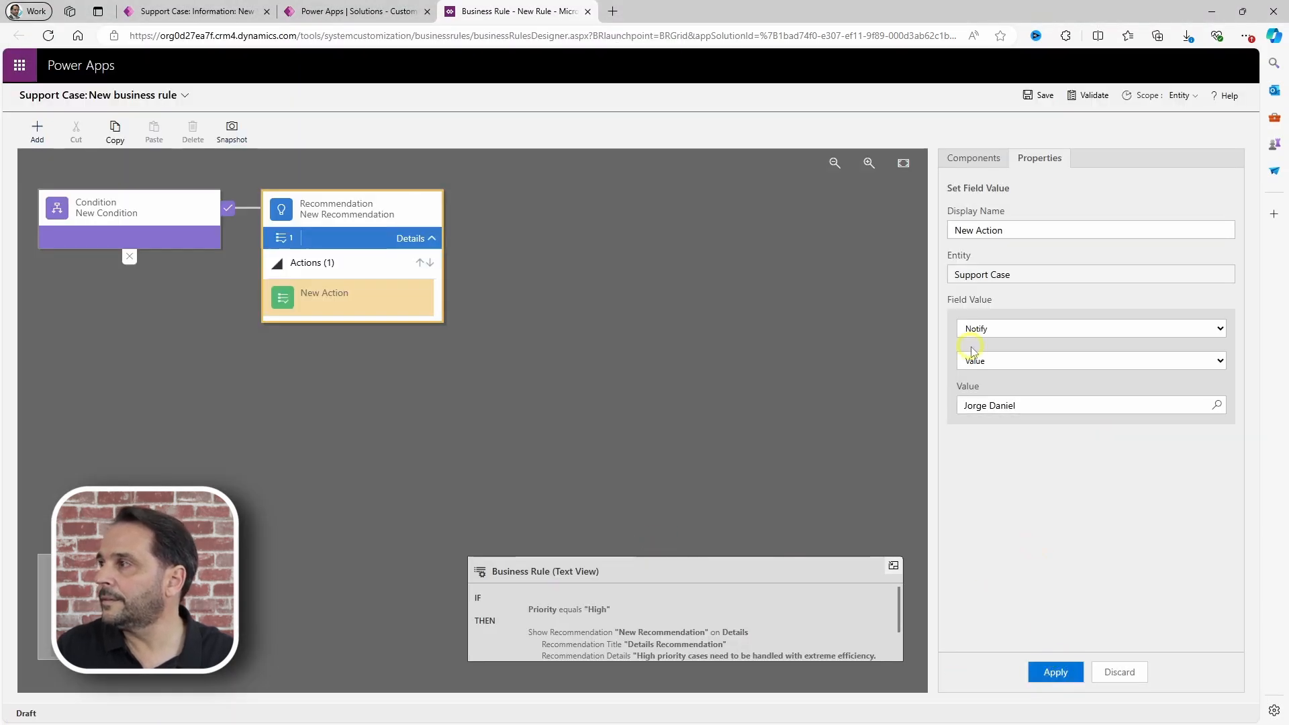
Step: Save and activate the Recommendation rule, confirming the activation
click(1030, 95)
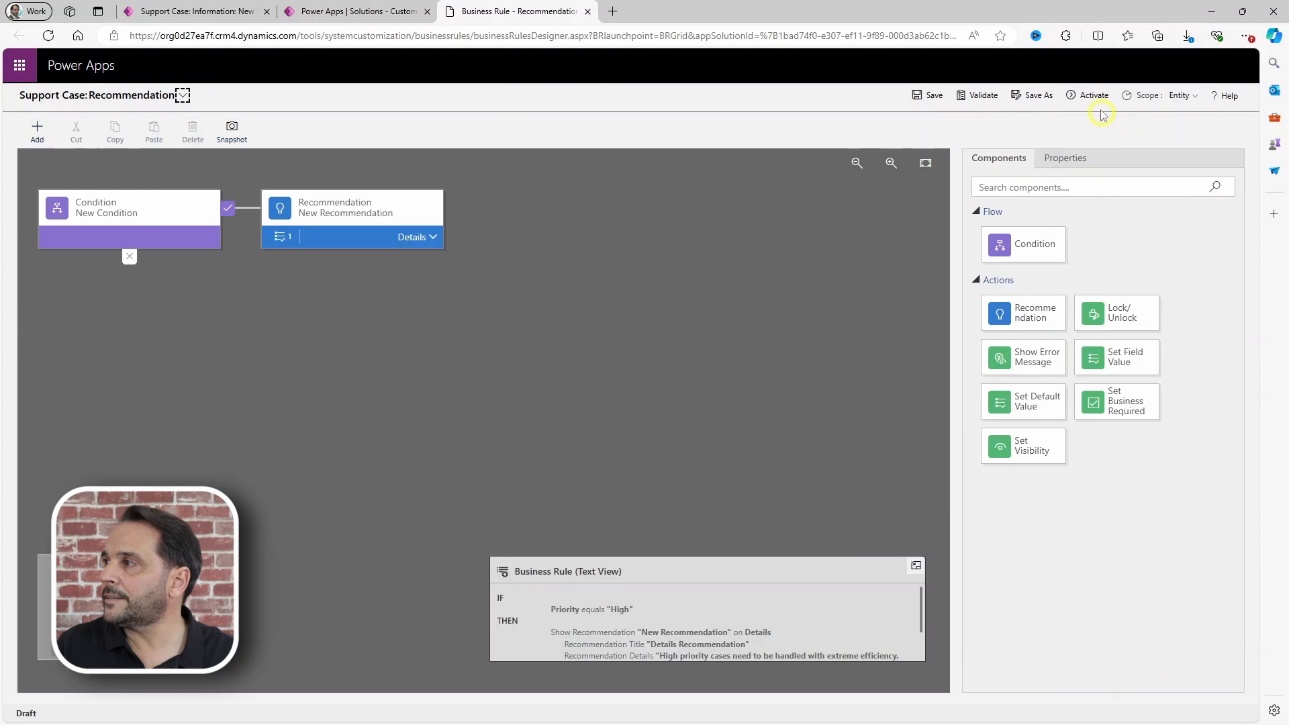
click(1089, 96)
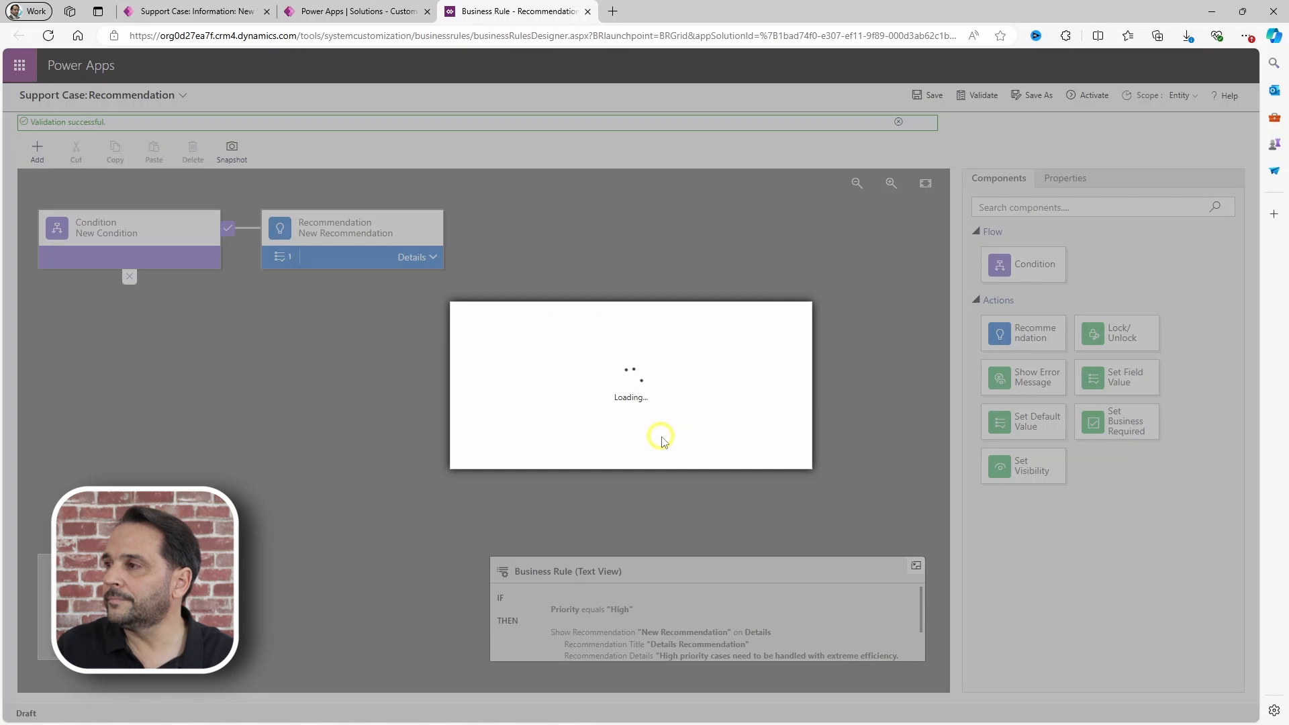
click(702, 453)
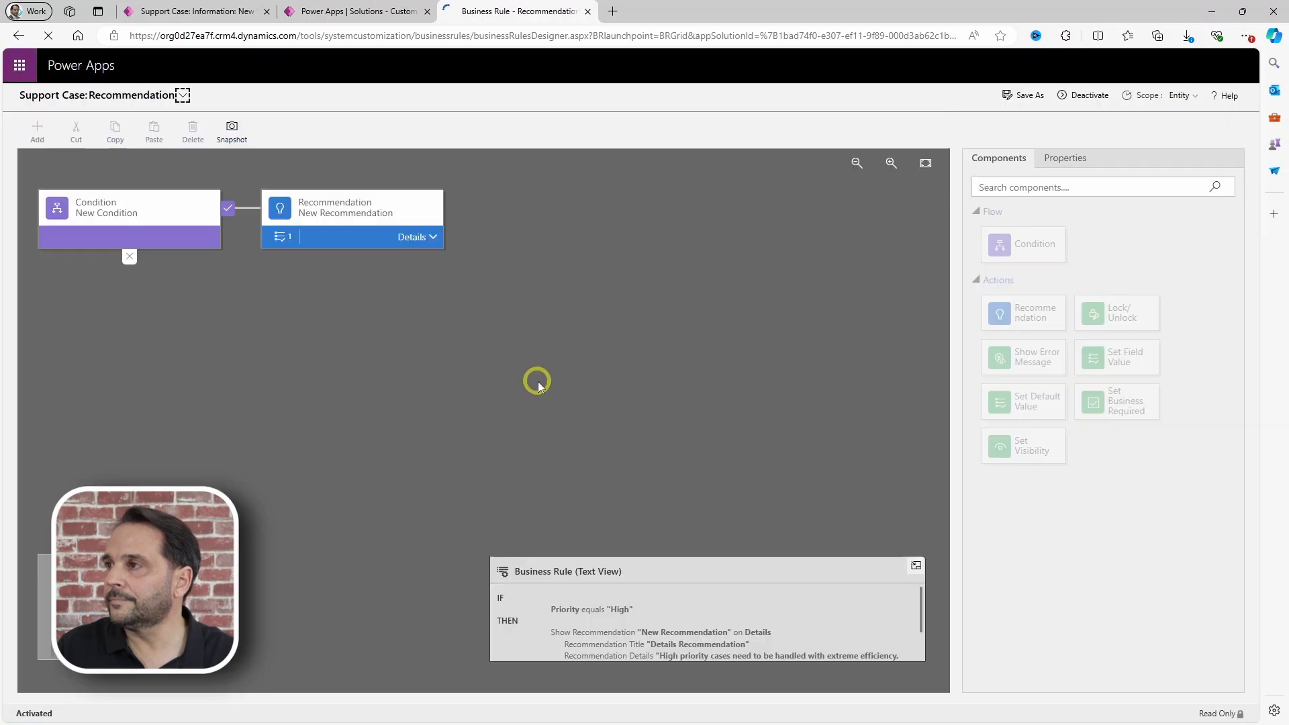
Step: Close the rule designer, refresh the rules list, and return to the Support Case form
click(587, 12)
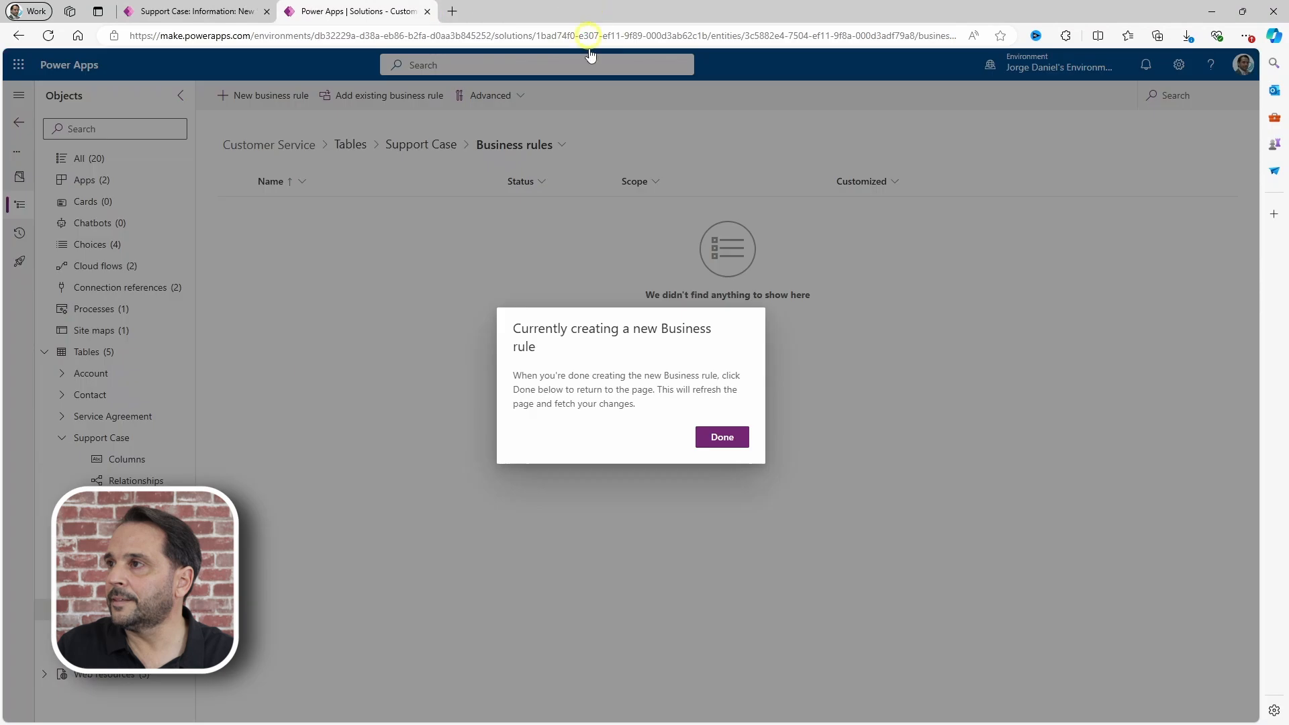
click(731, 441)
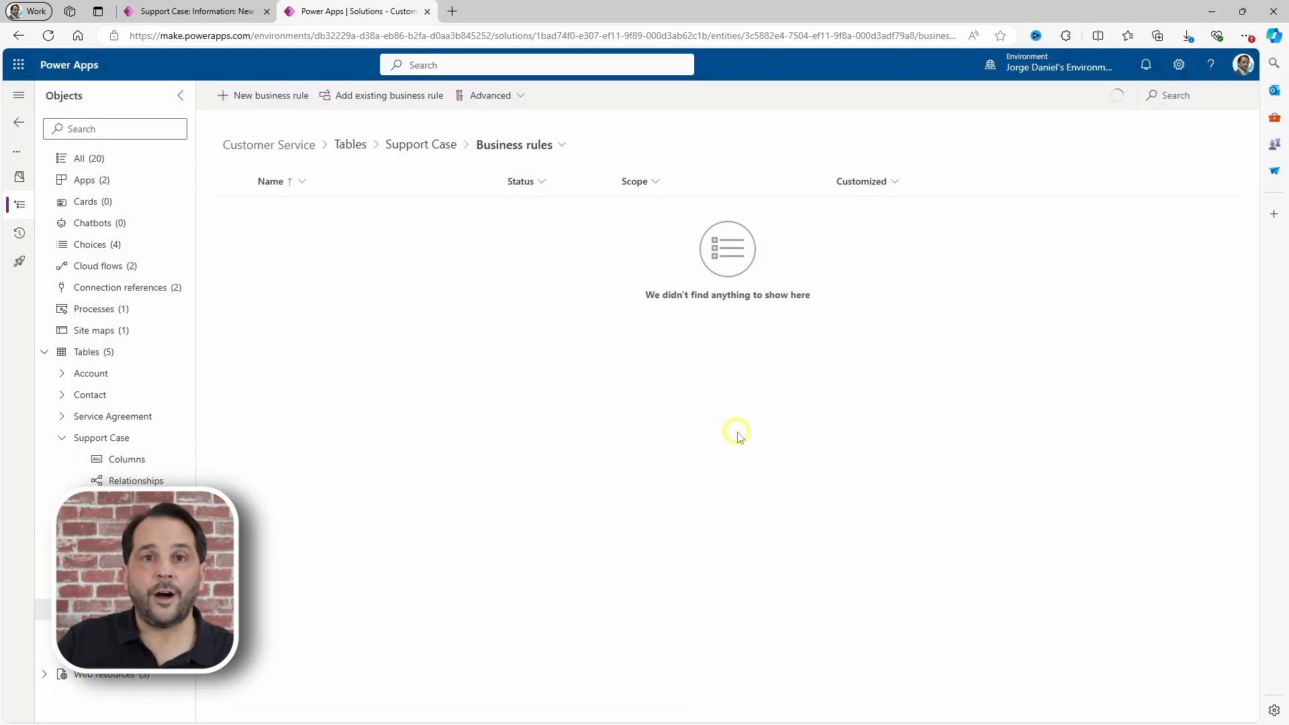
click(169, 15)
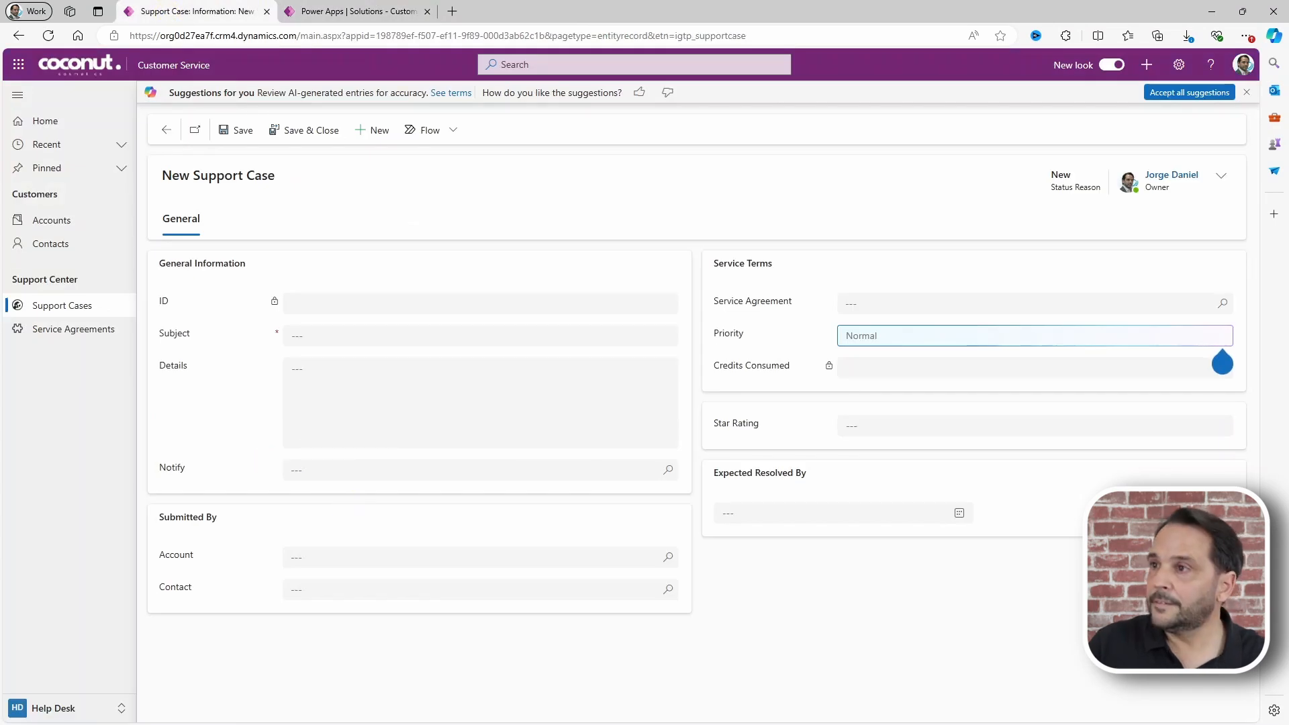
Step: Discard the unsaved form, reload the app, and start a new support case
click(38, 306)
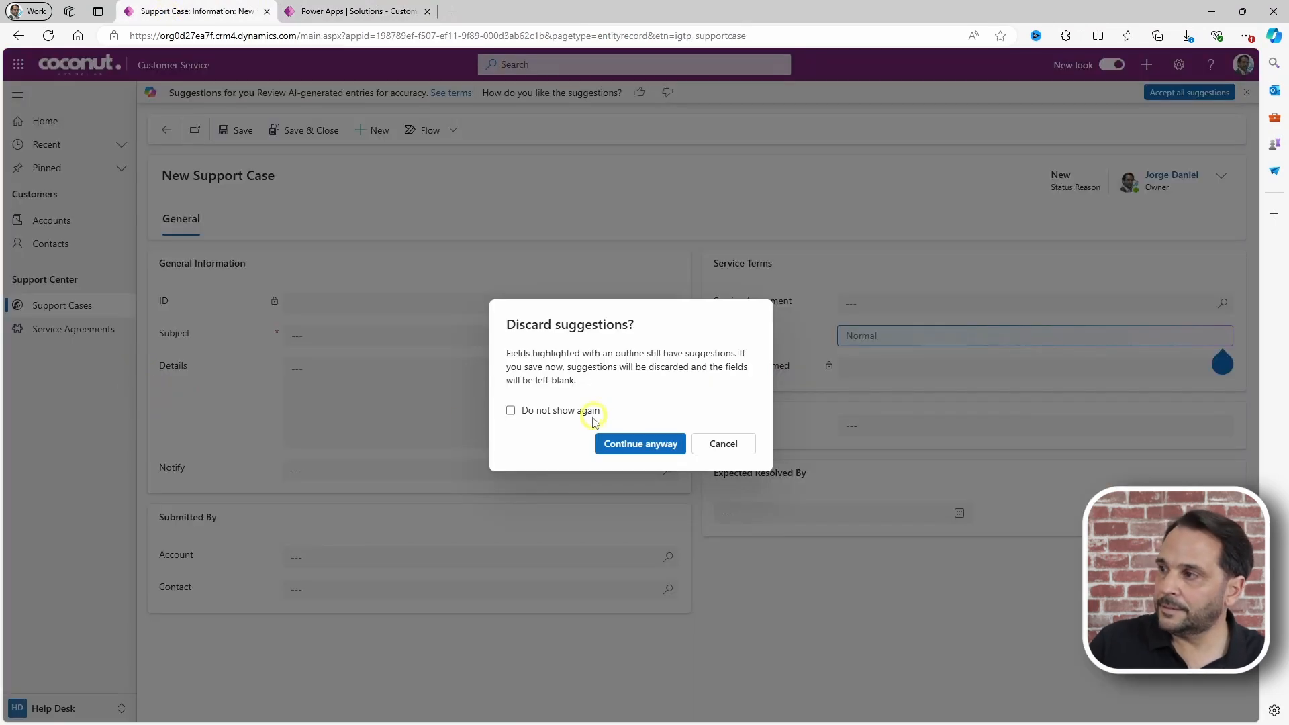
click(661, 449)
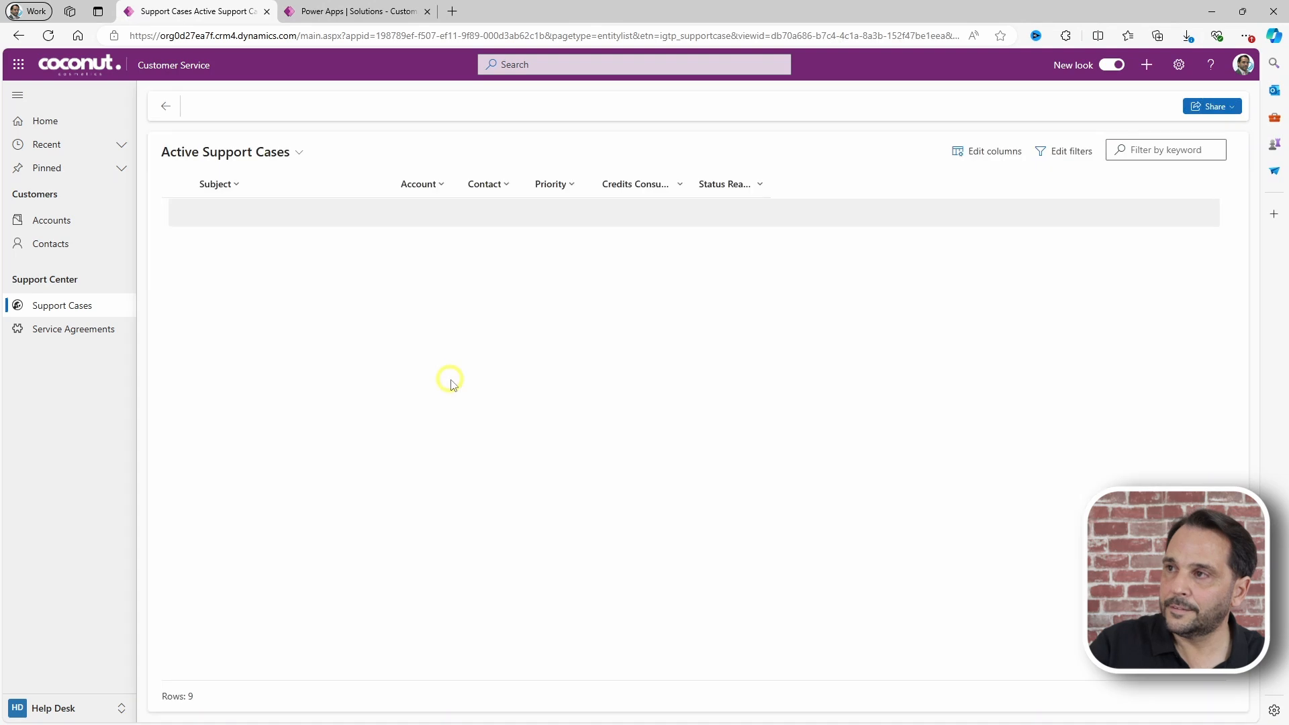
key(F5)
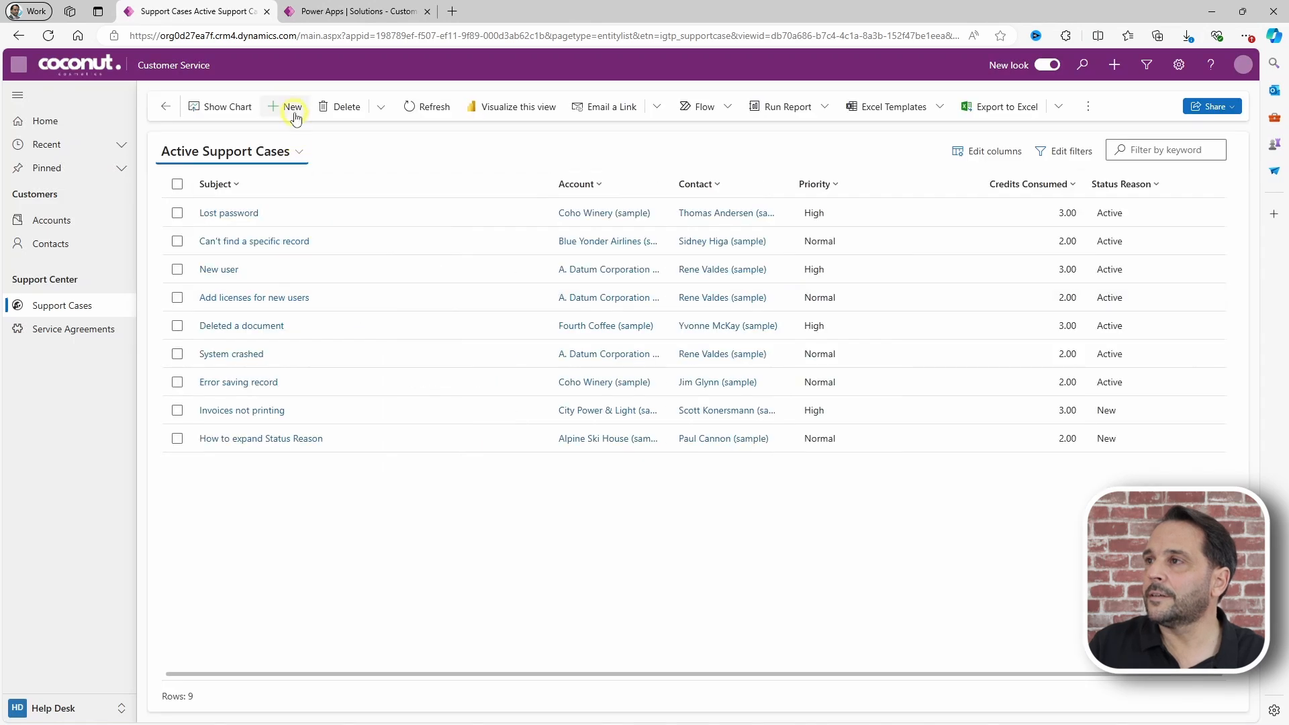
click(294, 114)
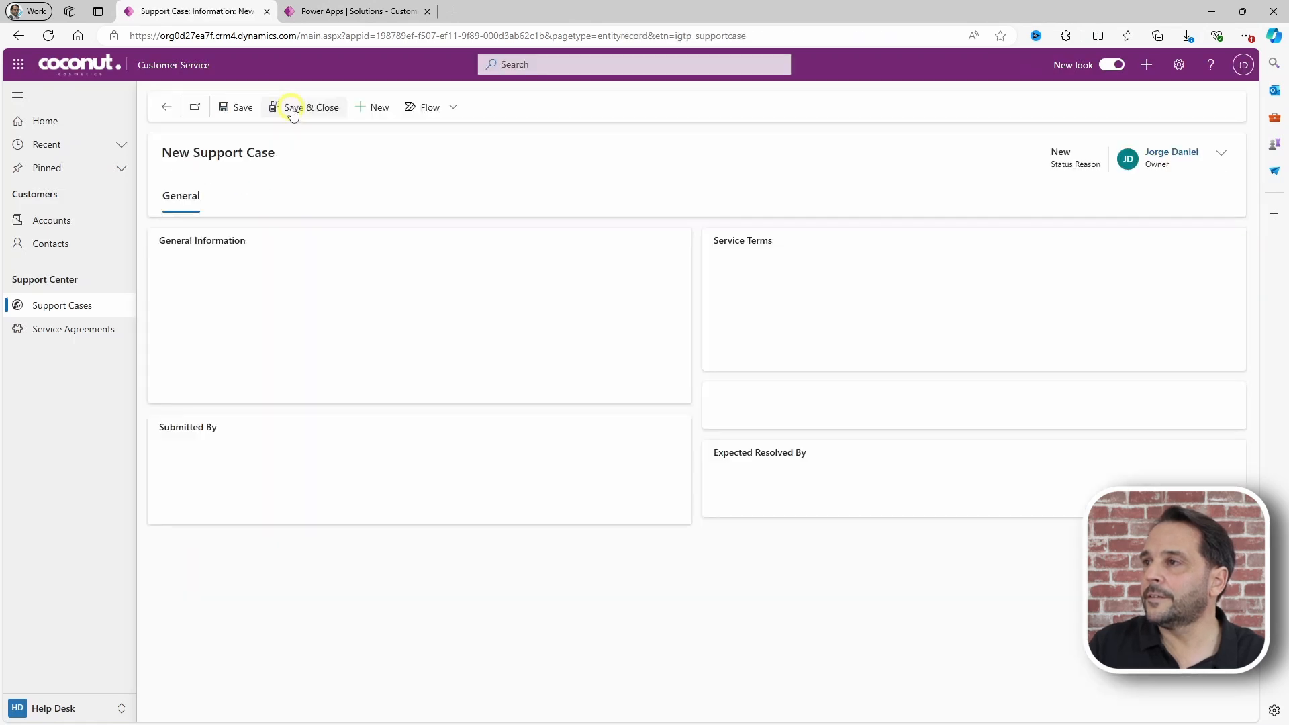
Step: Set the case Priority to High and apply the Details recommendation that appears
click(865, 337)
click(869, 429)
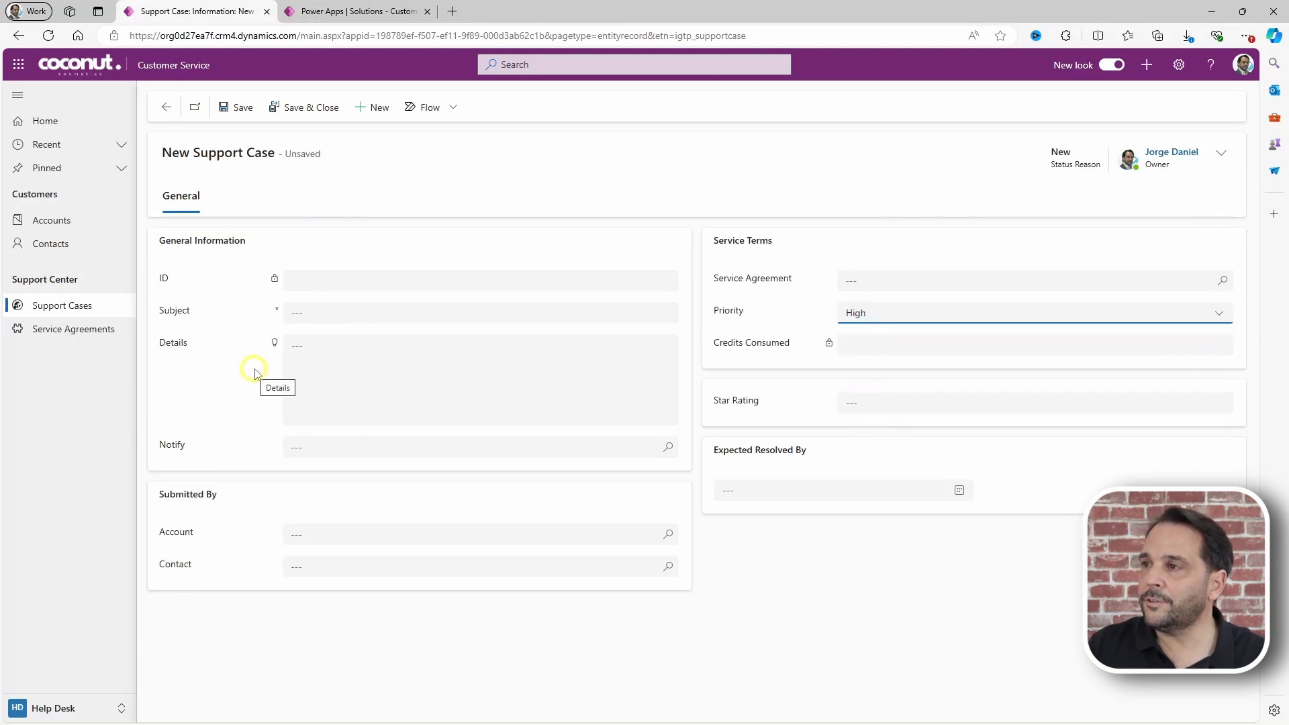
click(274, 344)
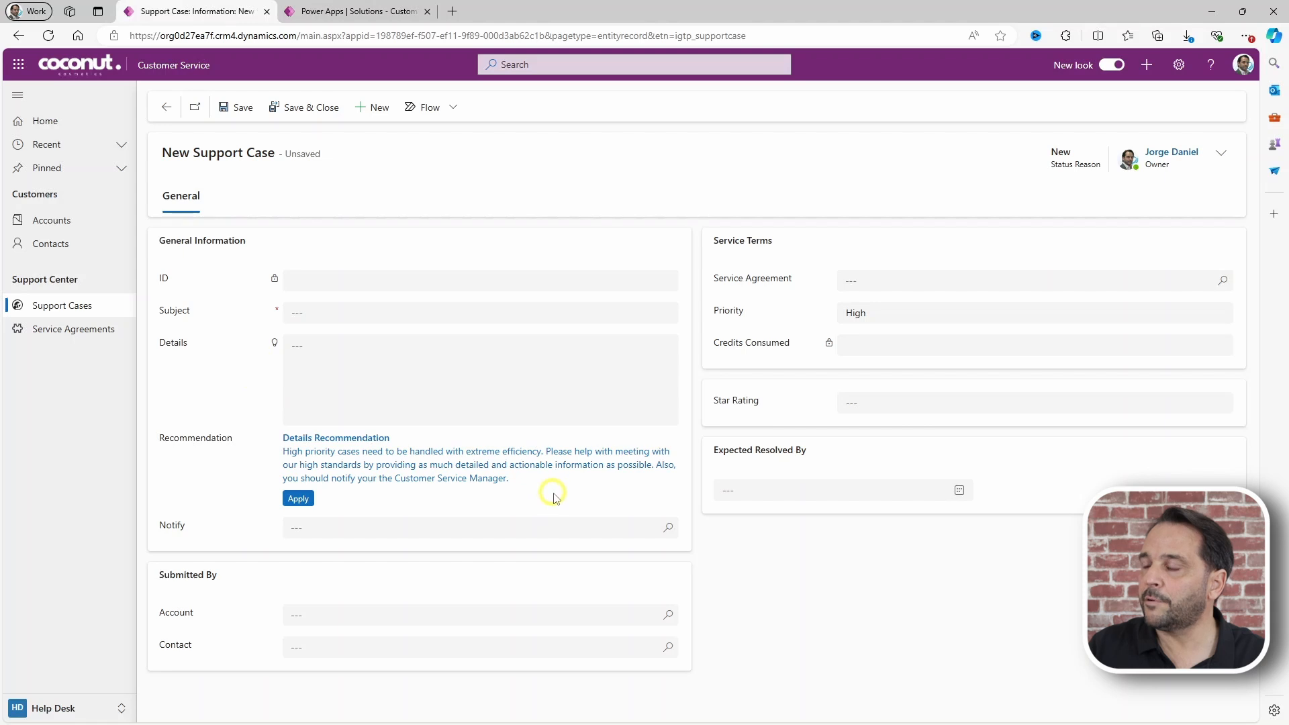
click(302, 502)
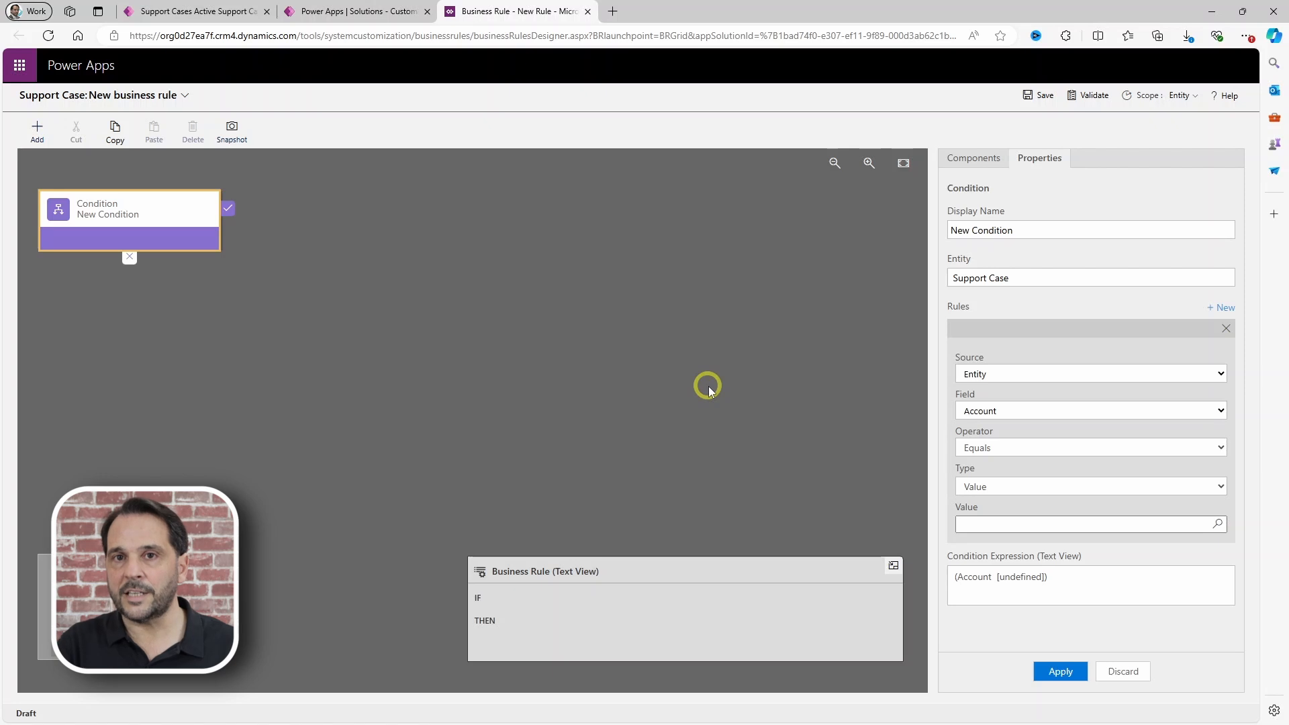
Step: Set the new rule's condition to Status Reason equals New
click(196, 236)
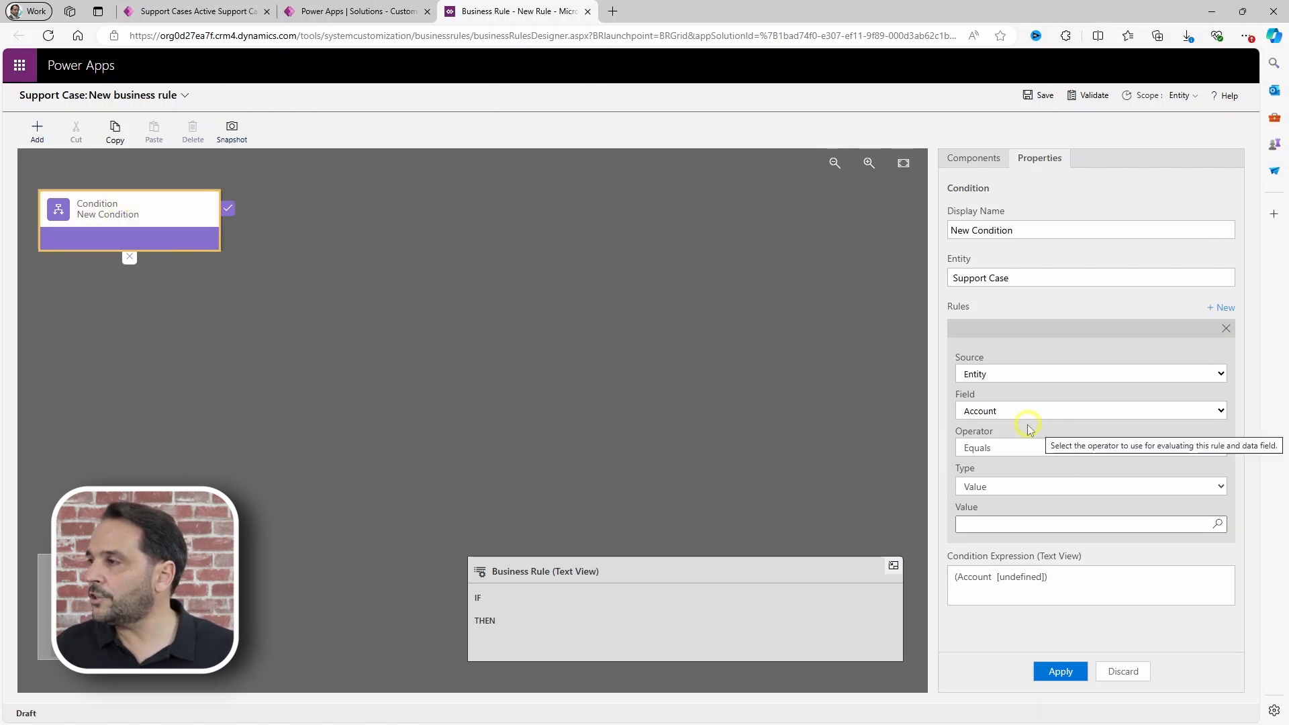
click(1000, 412)
scroll(1003, 618, down, 1)
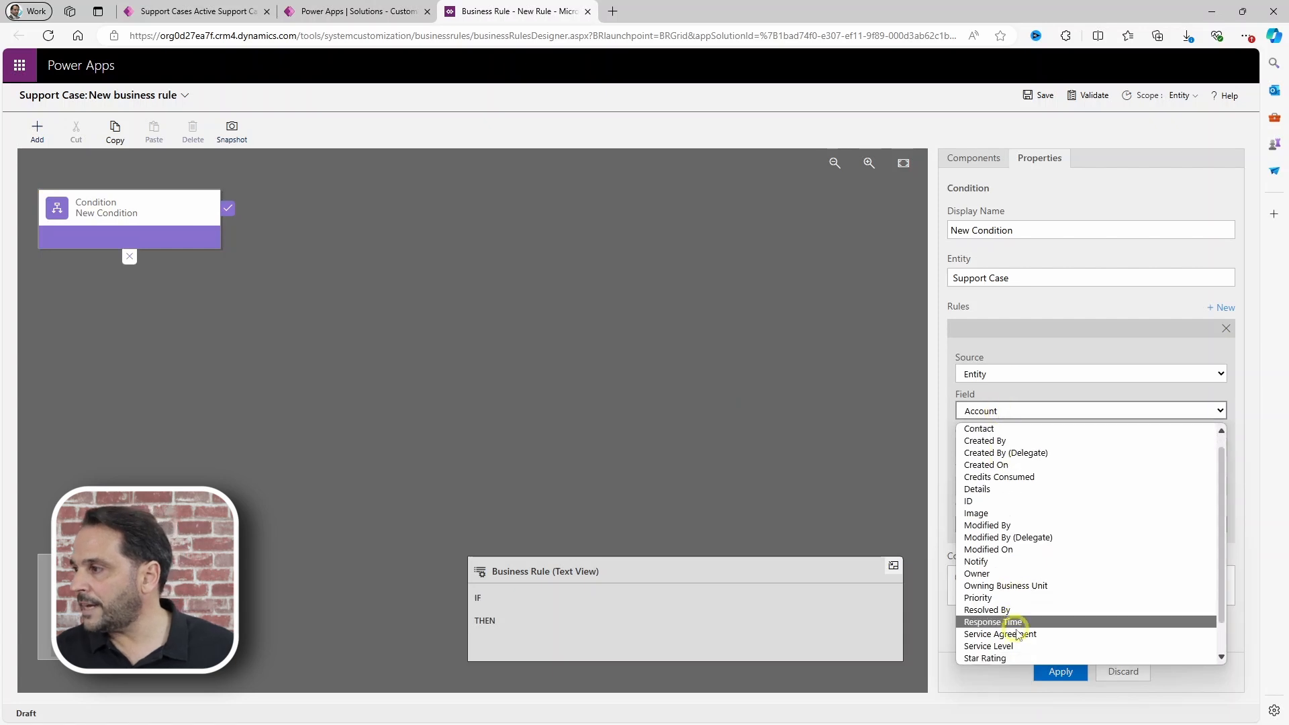
click(1005, 646)
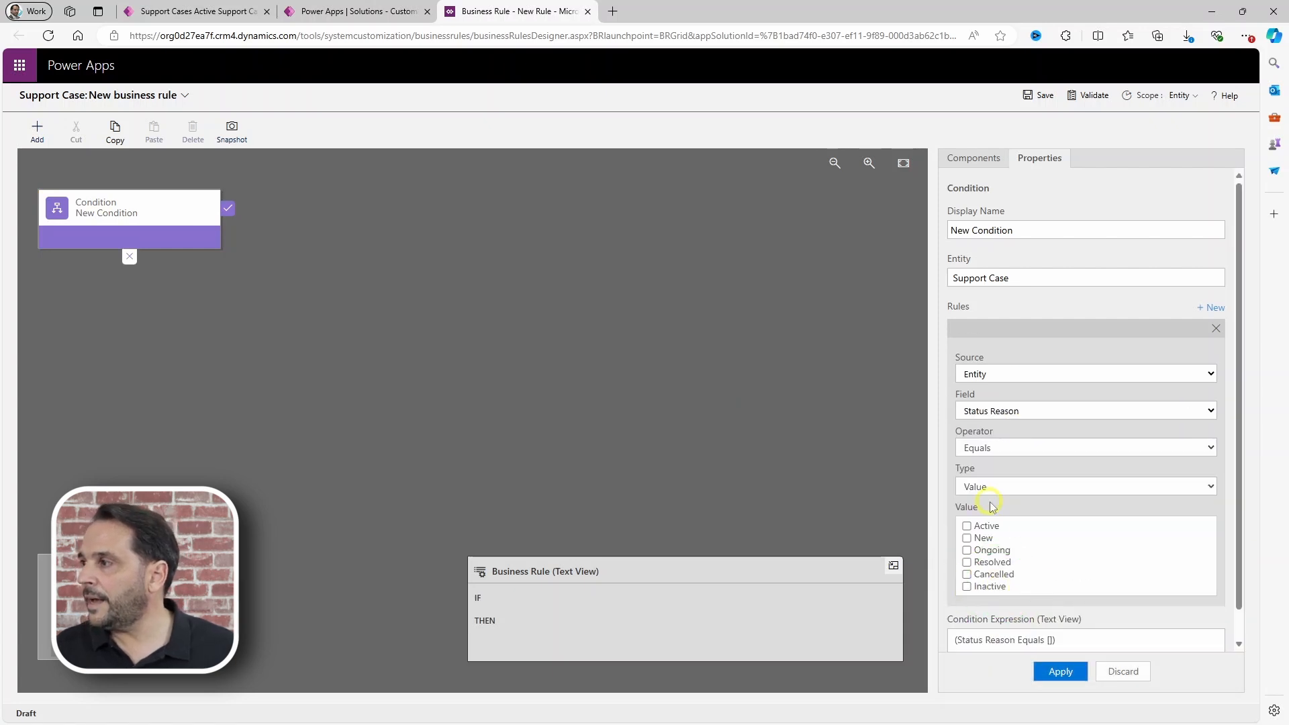
click(966, 537)
click(1059, 672)
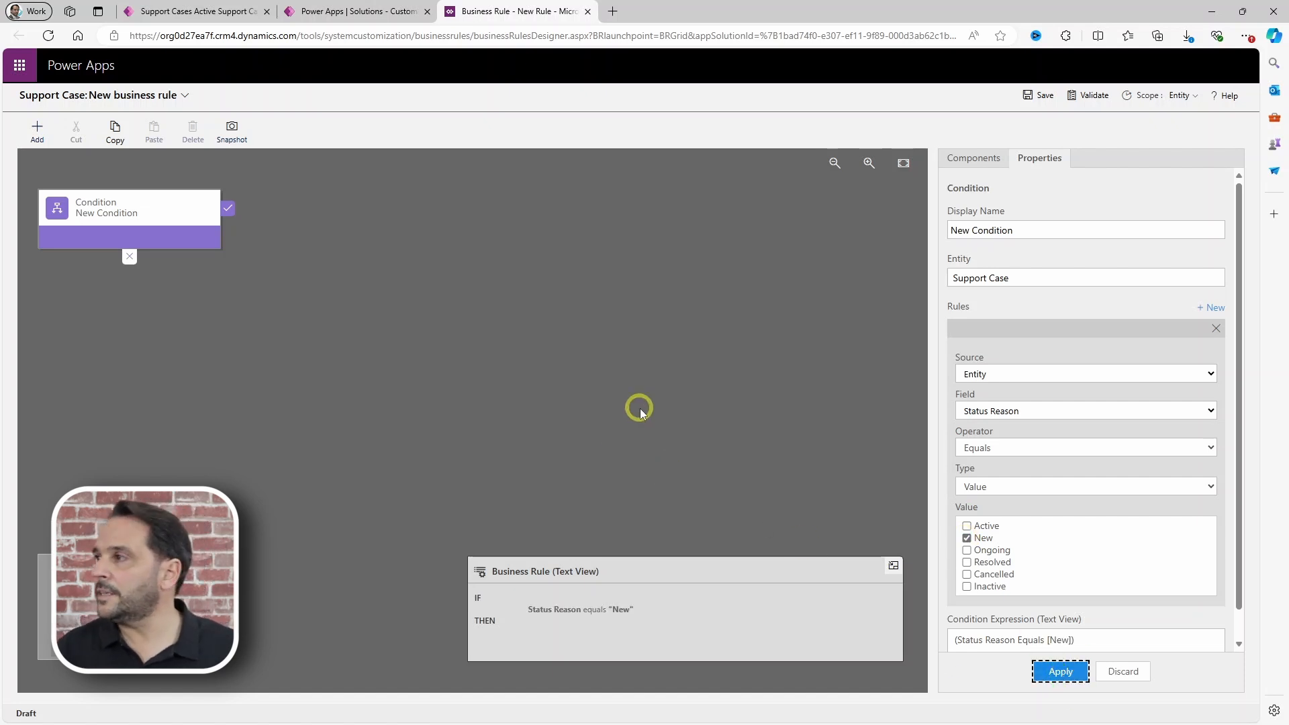
Step: Add a Lock/Unlock action choosing Account and Unlock
click(965, 161)
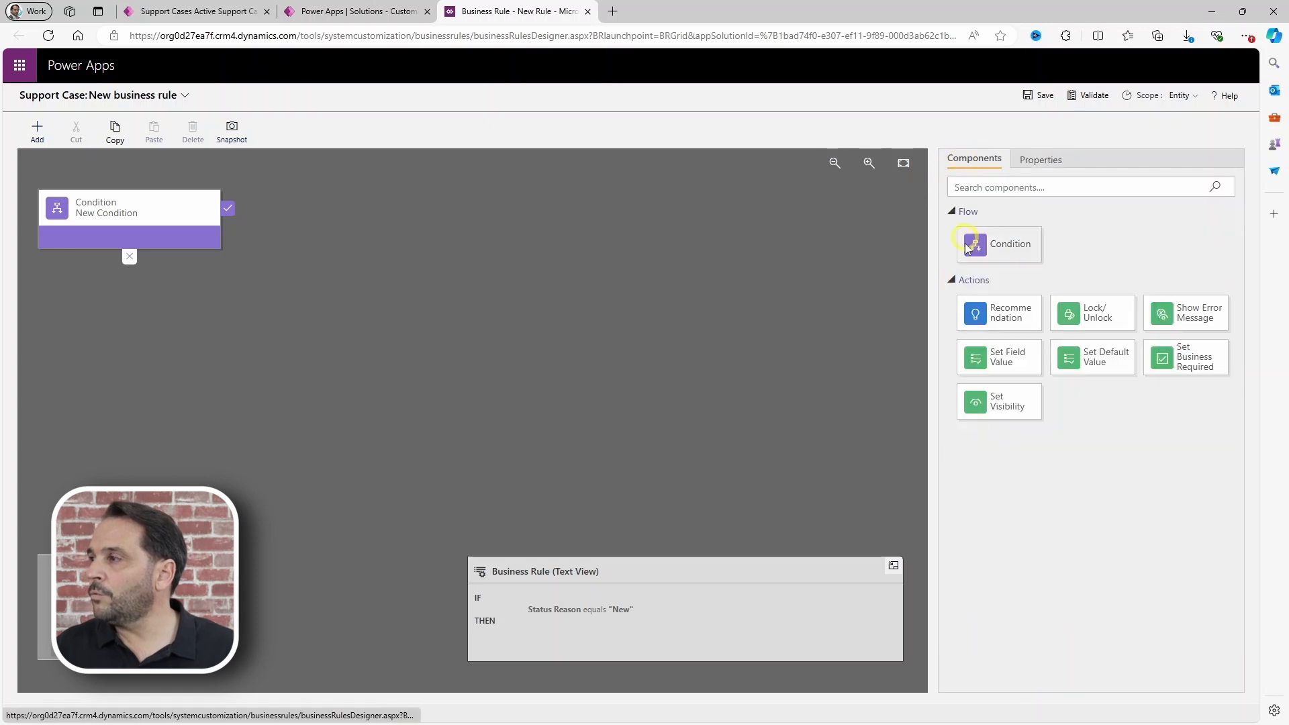
drag(1106, 318, 283, 299)
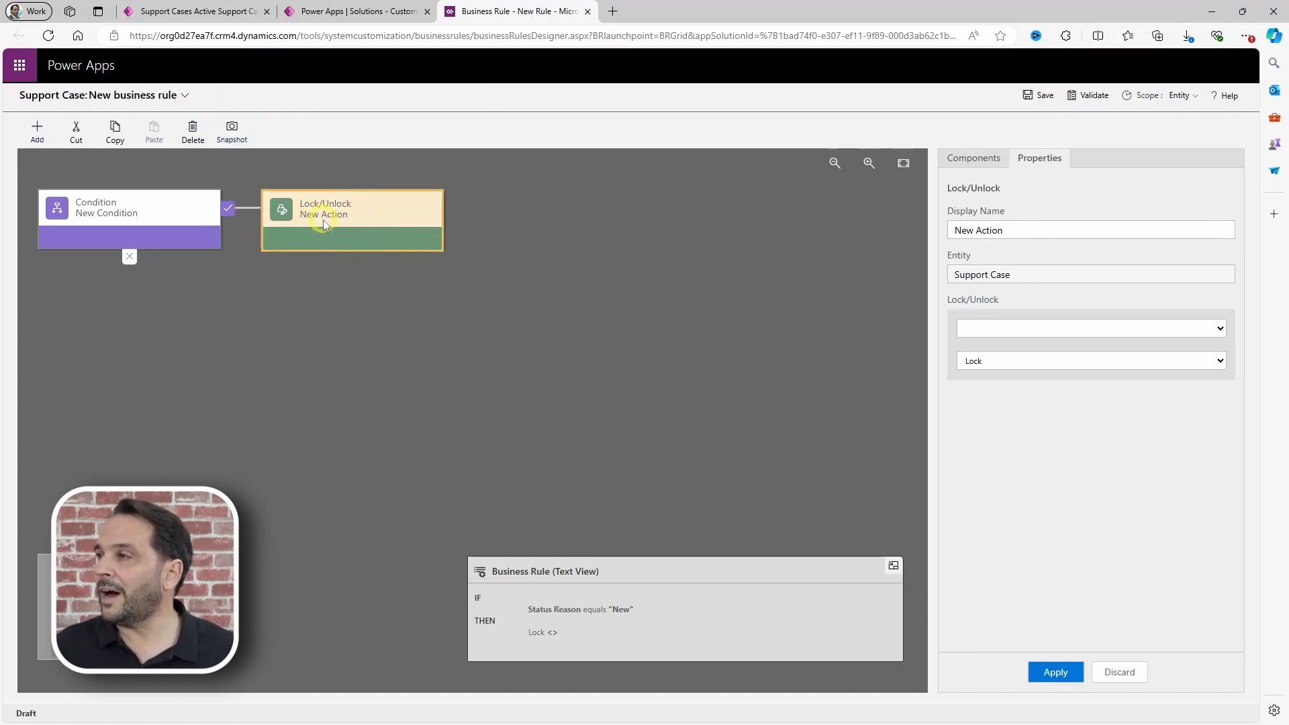
click(998, 331)
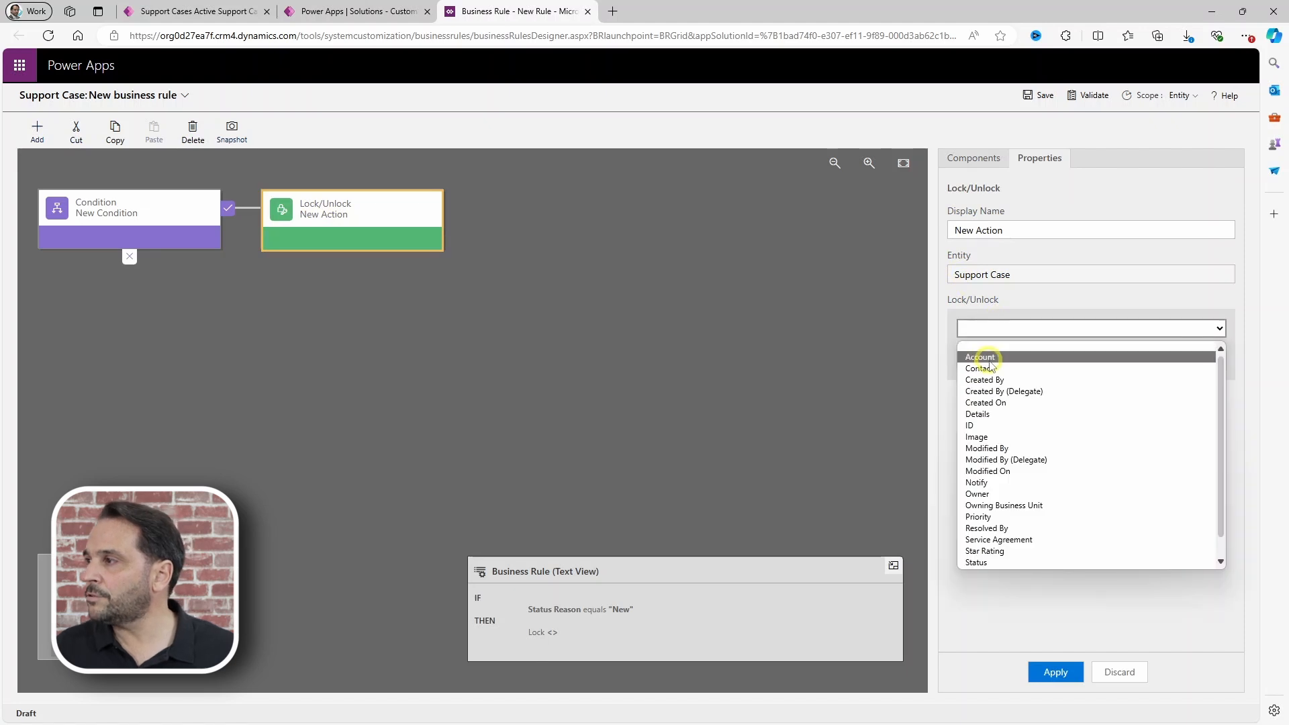
click(982, 355)
click(972, 360)
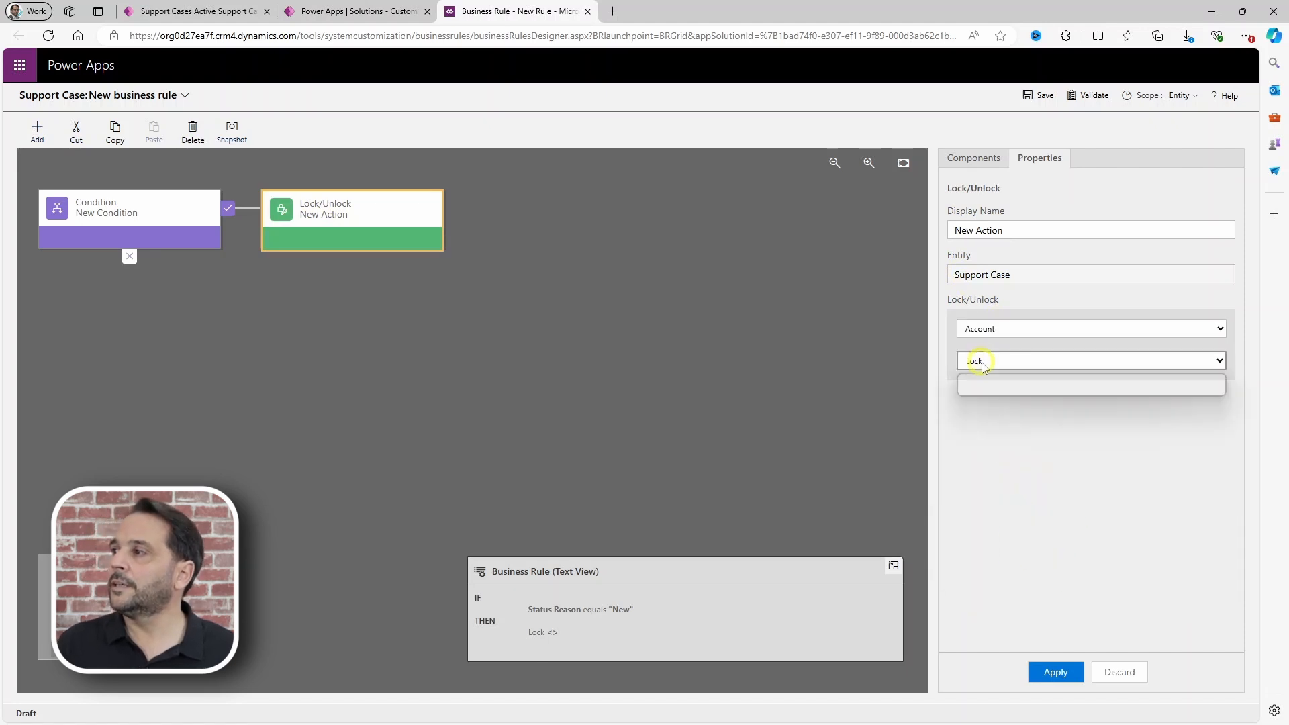
click(983, 391)
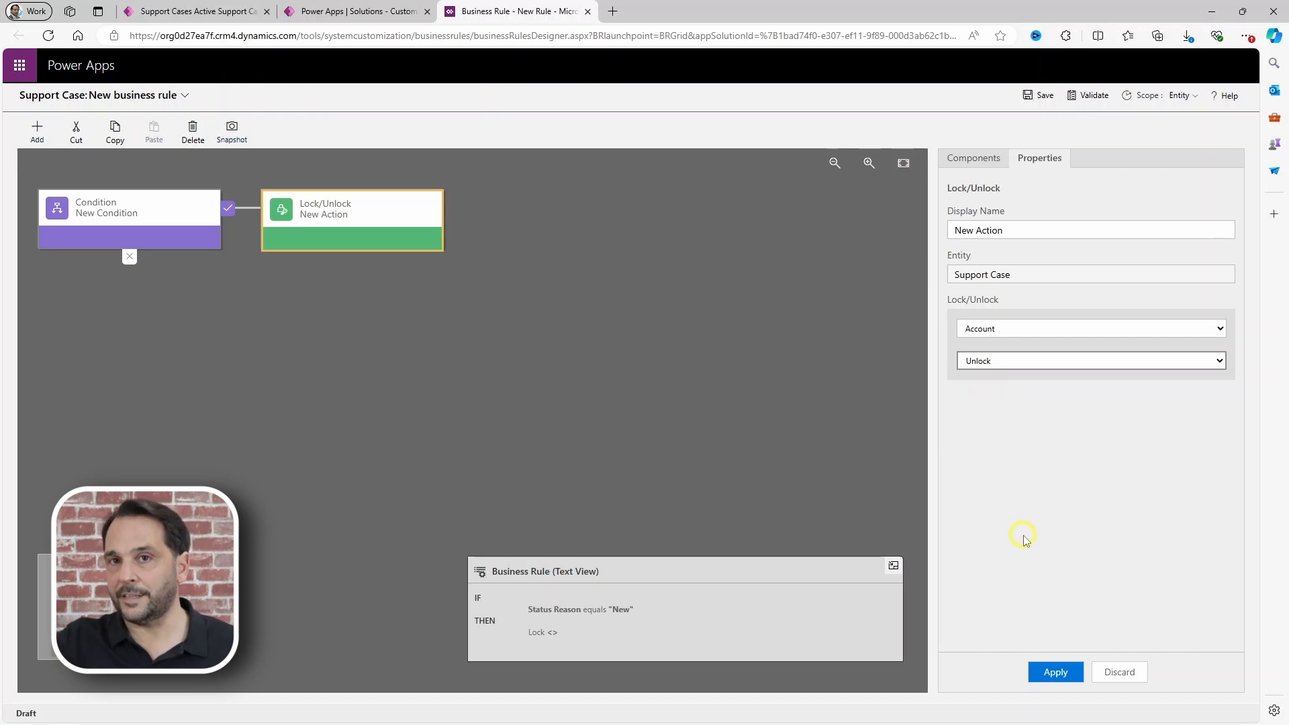
click(969, 159)
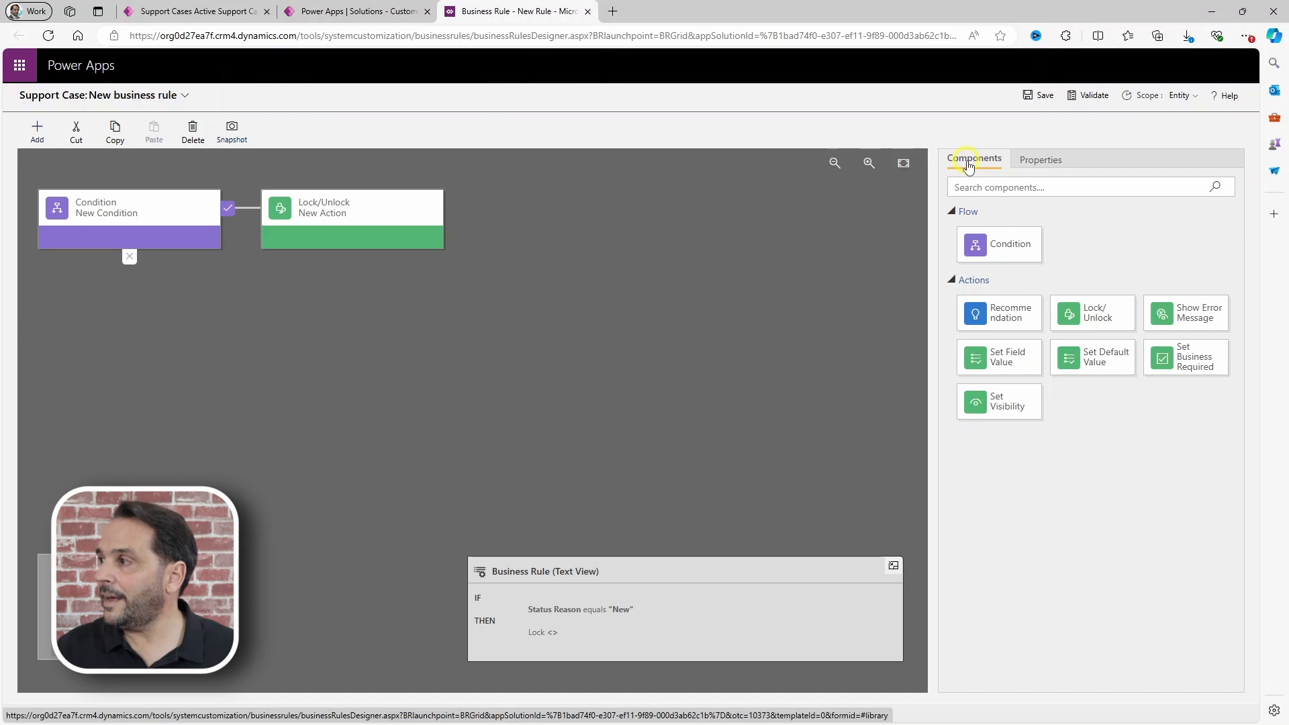
Step: Add a Lock Account action to the condition's else branch
drag(1096, 310, 118, 278)
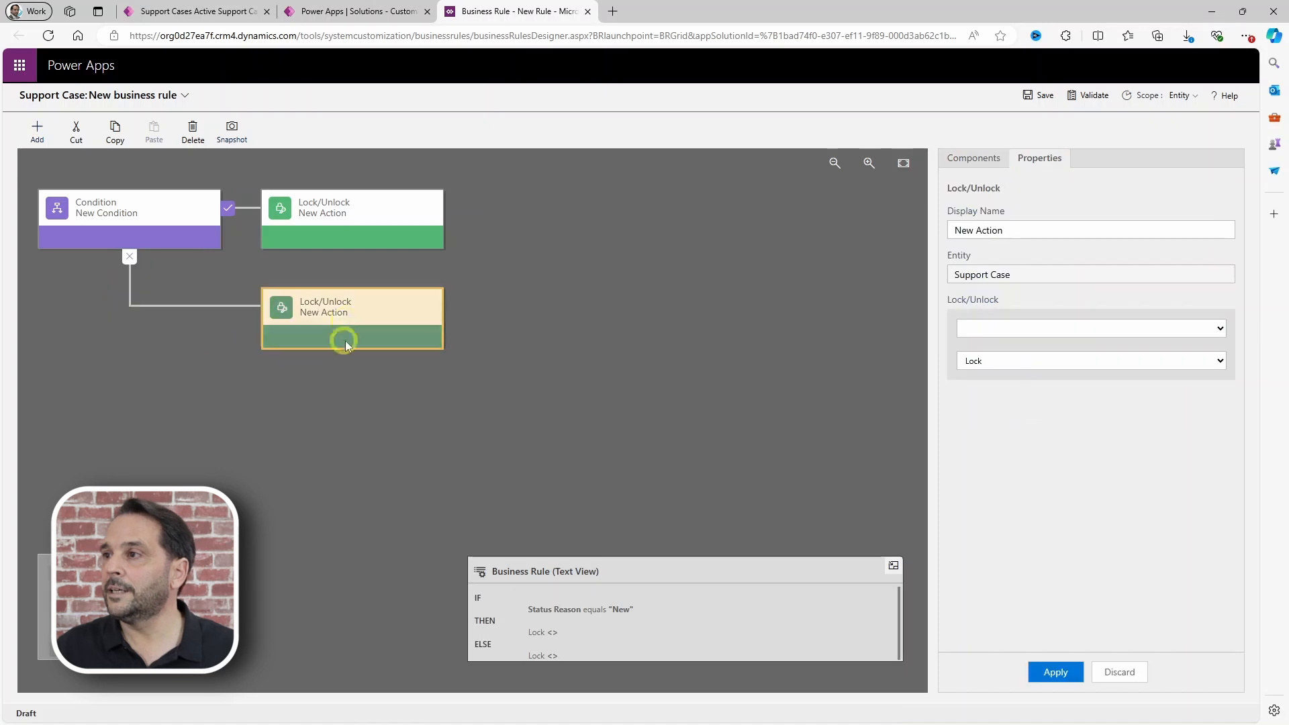
click(999, 336)
click(995, 350)
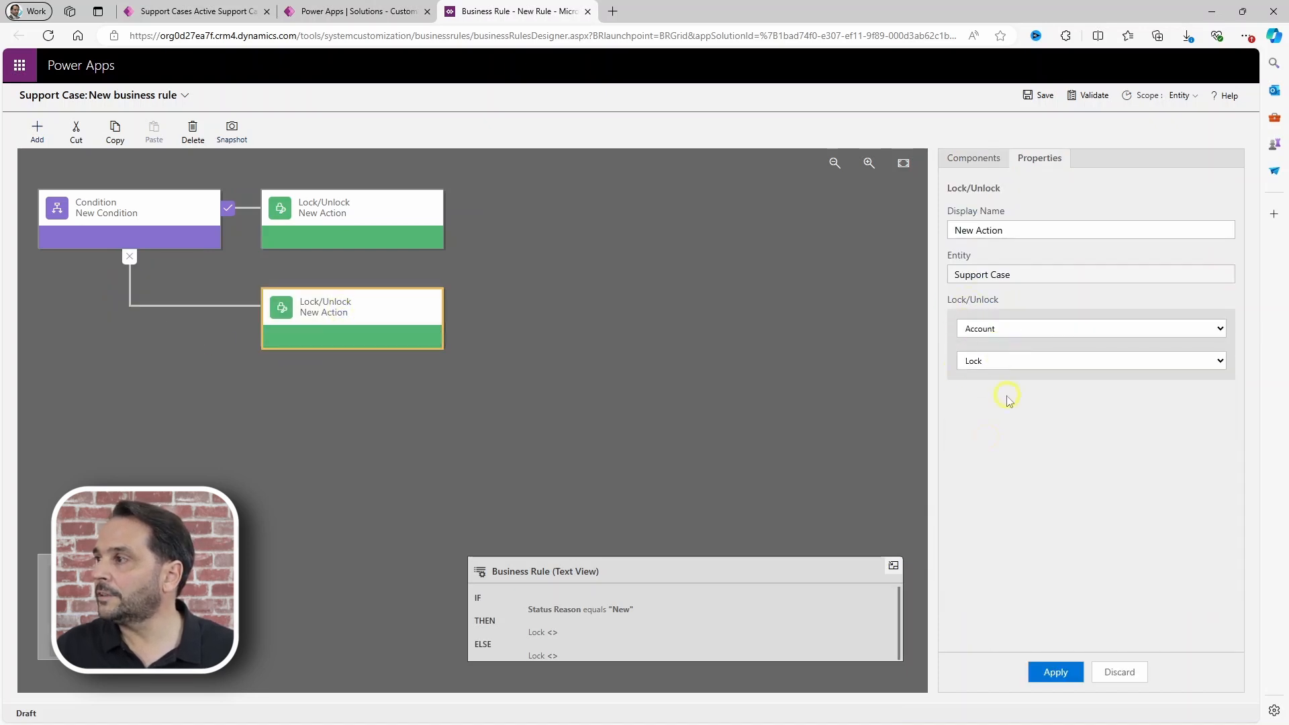
click(1054, 671)
Step: Set the first action to Unlock Account and apply it
click(304, 210)
click(998, 330)
click(989, 359)
click(990, 361)
click(983, 382)
click(1055, 671)
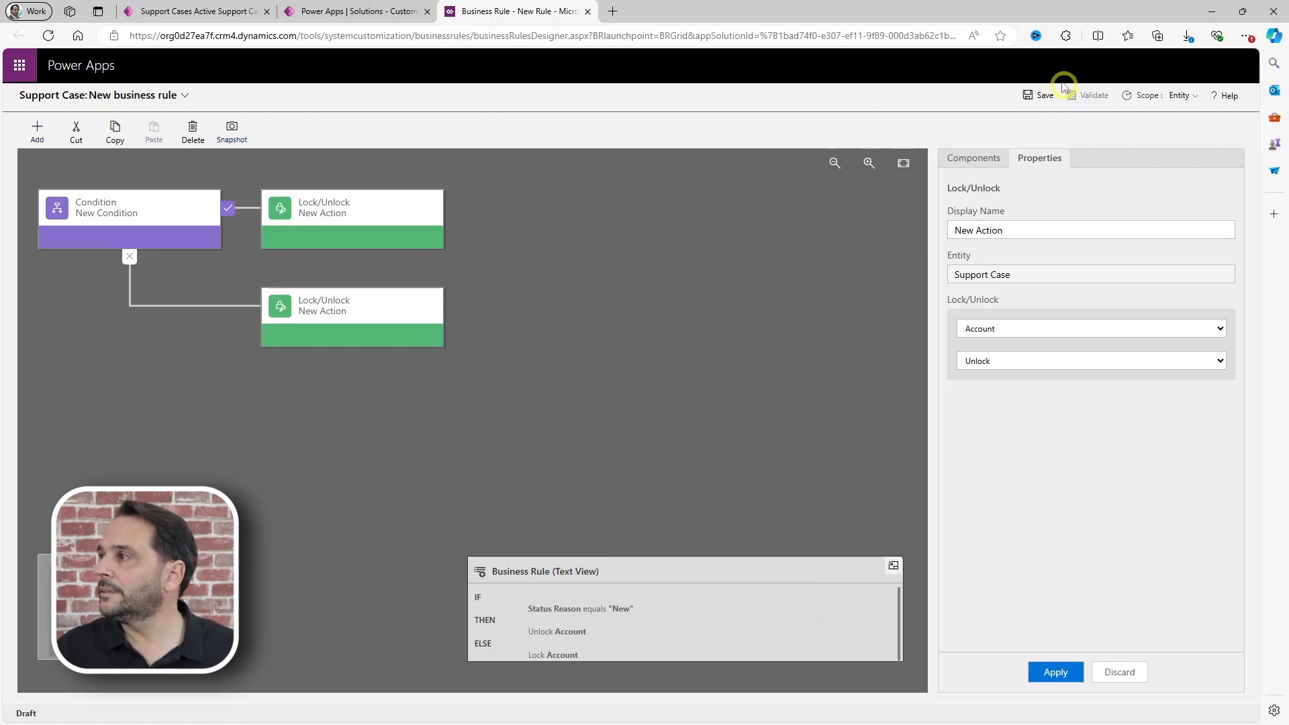
Step: Save the Lock/Unlock business rule and confirm its activation
click(1040, 94)
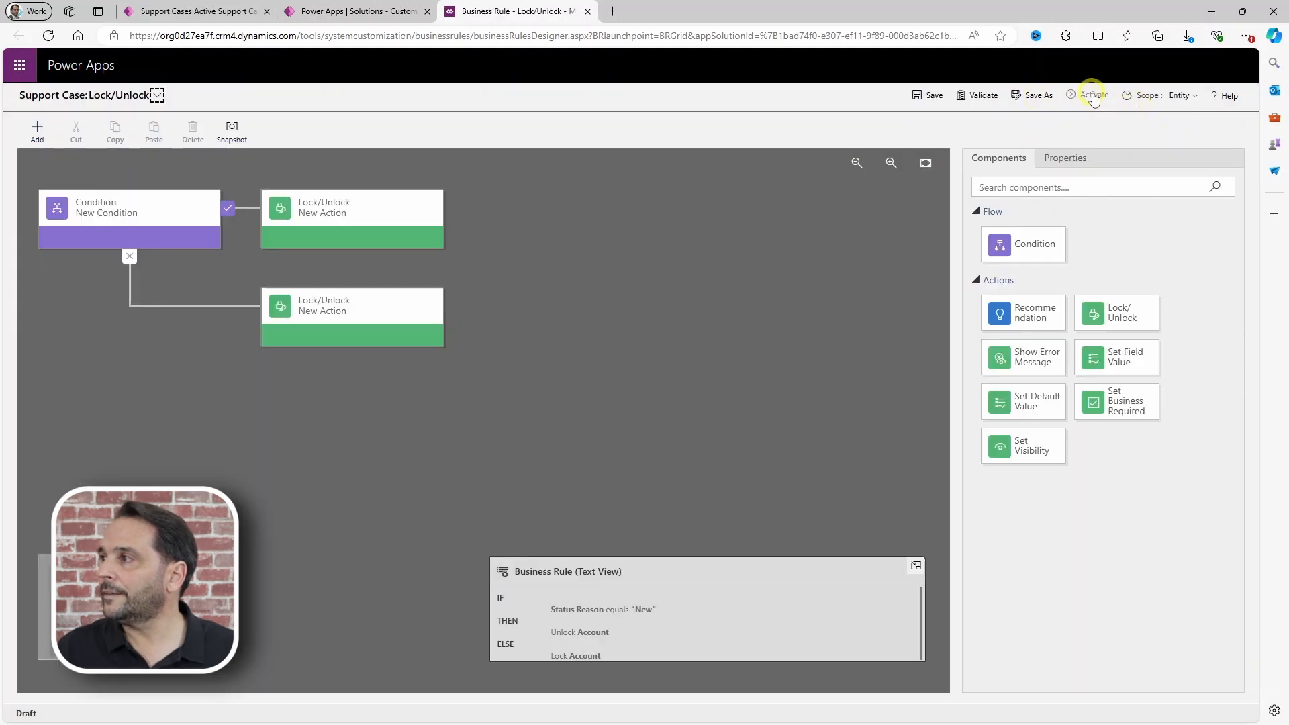
click(1088, 95)
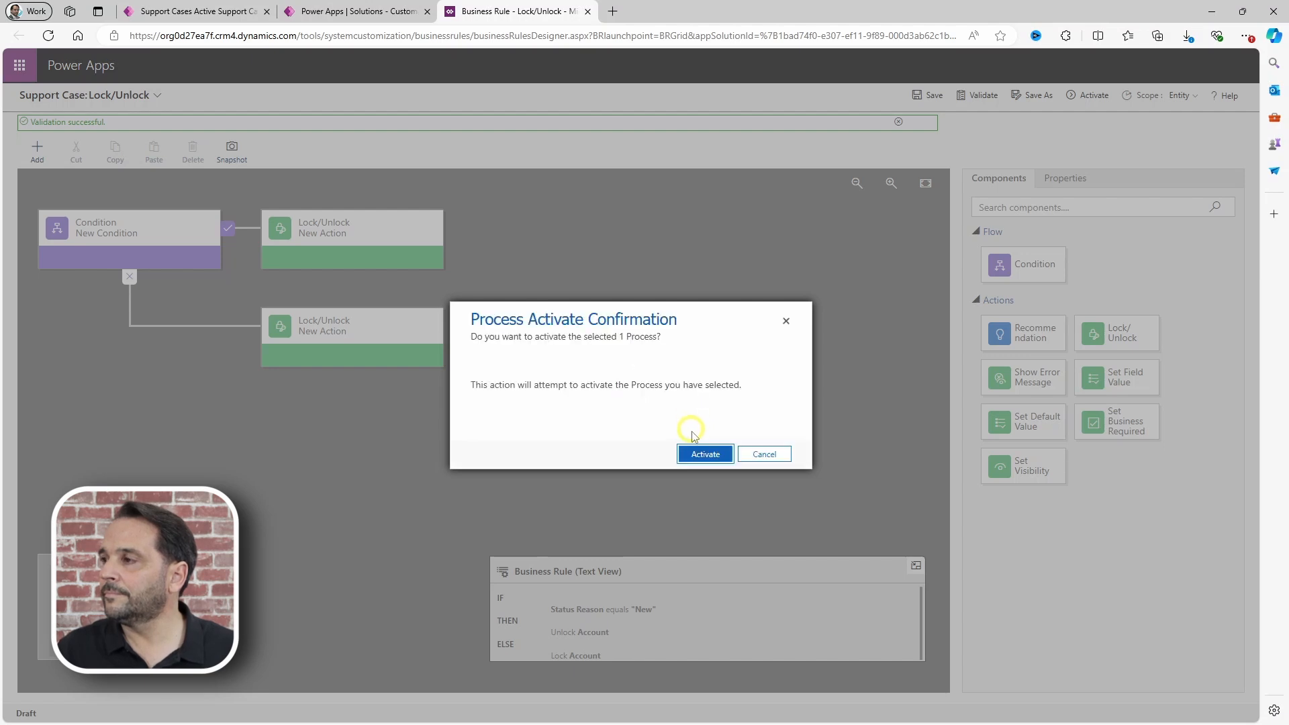
click(702, 453)
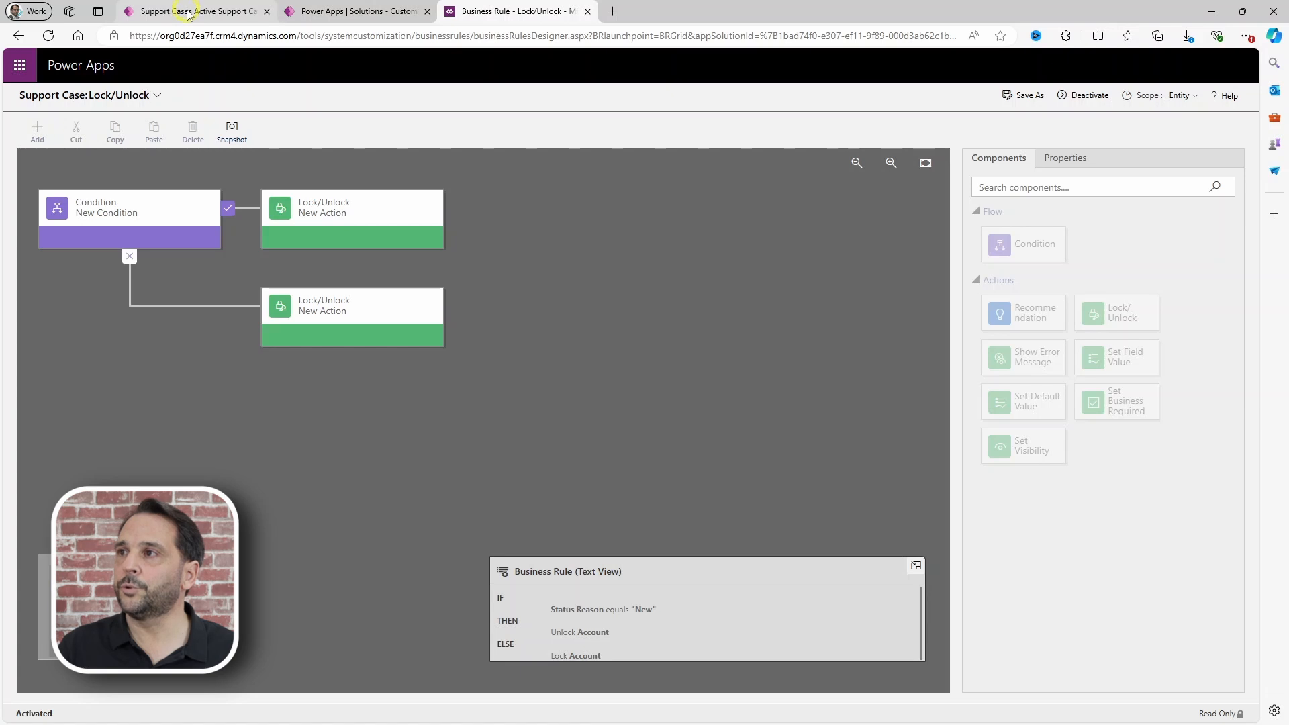
click(188, 12)
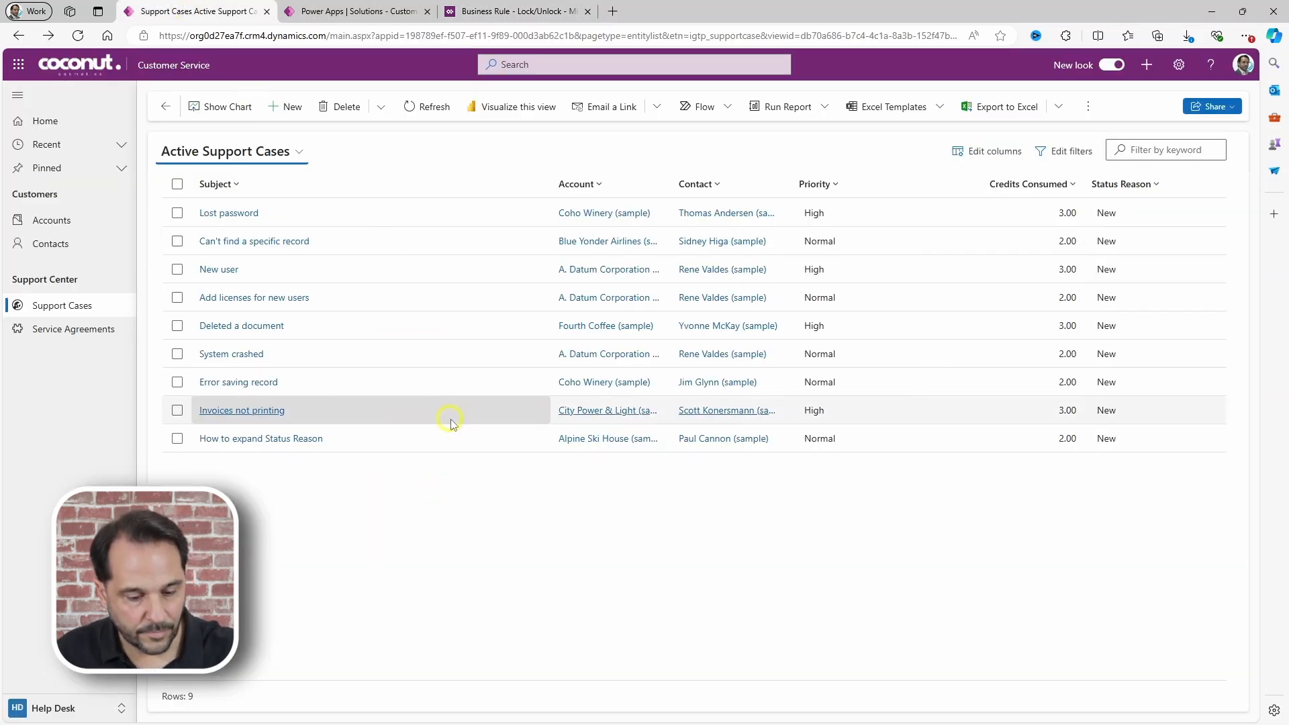
Step: Reload the cases list, open the Can't find a specific record case and check its Account field
key(F5)
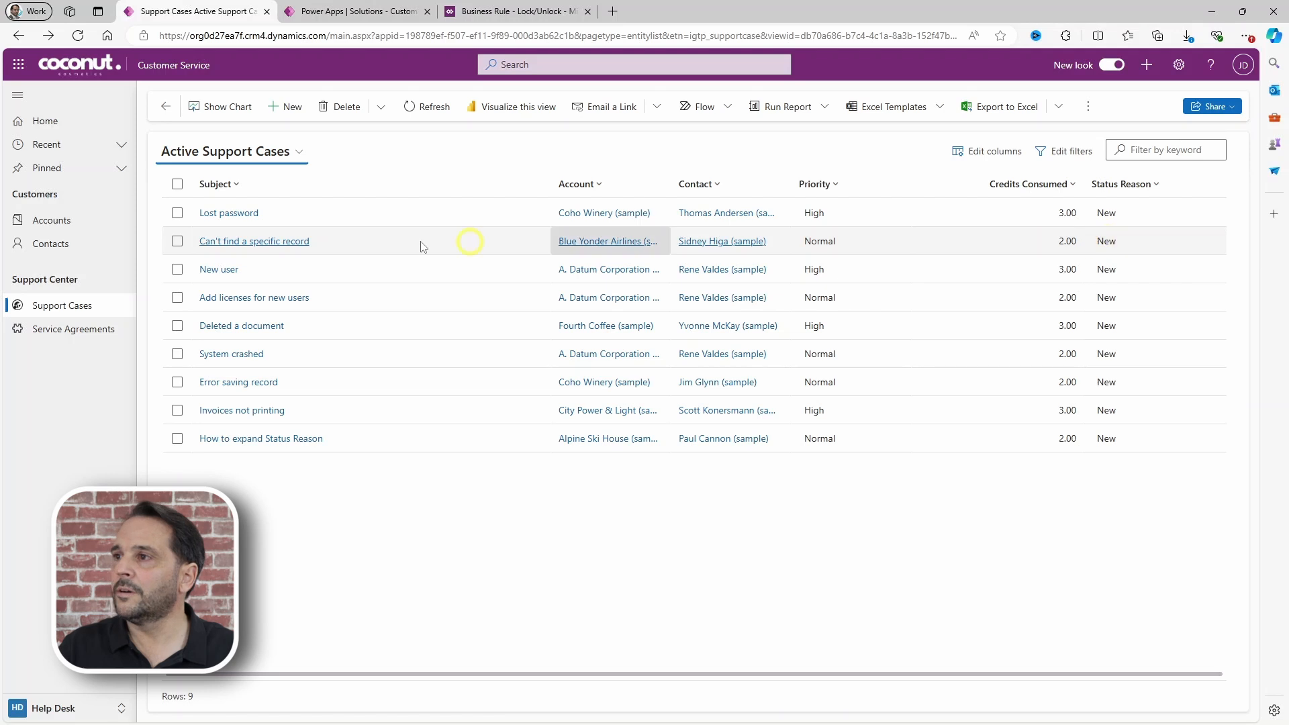
click(272, 243)
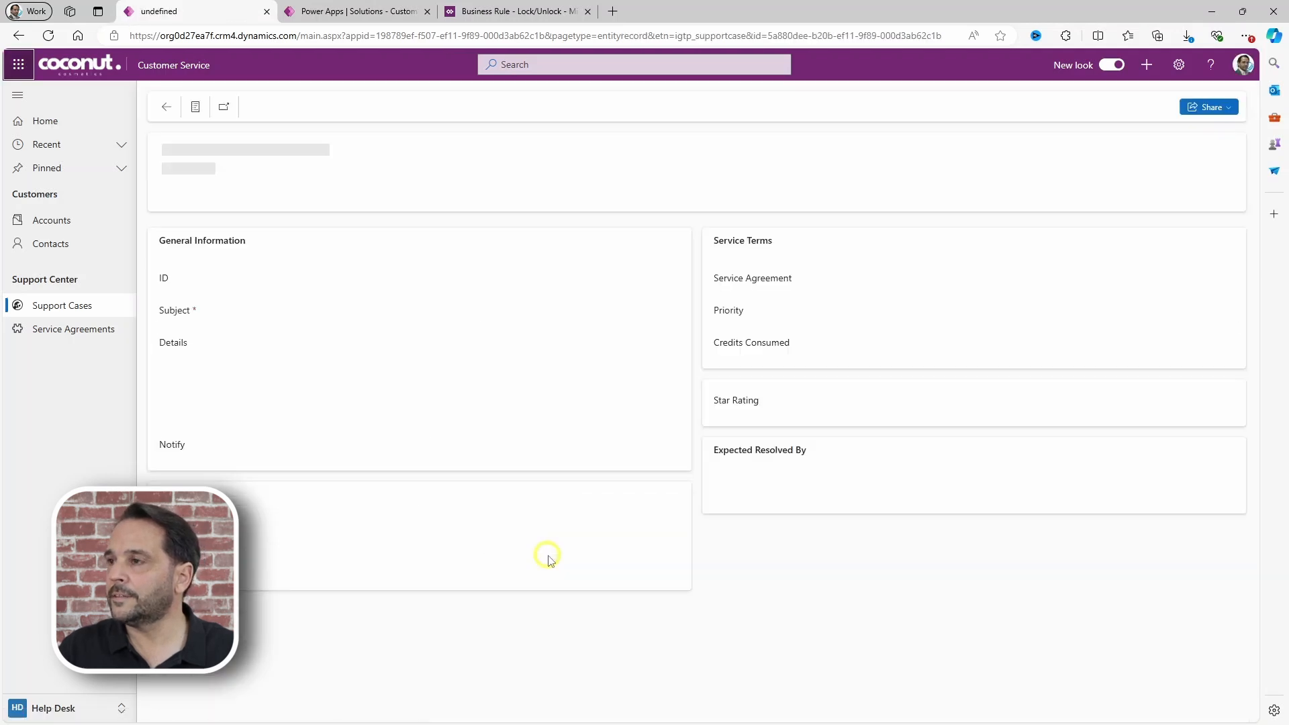
click(668, 534)
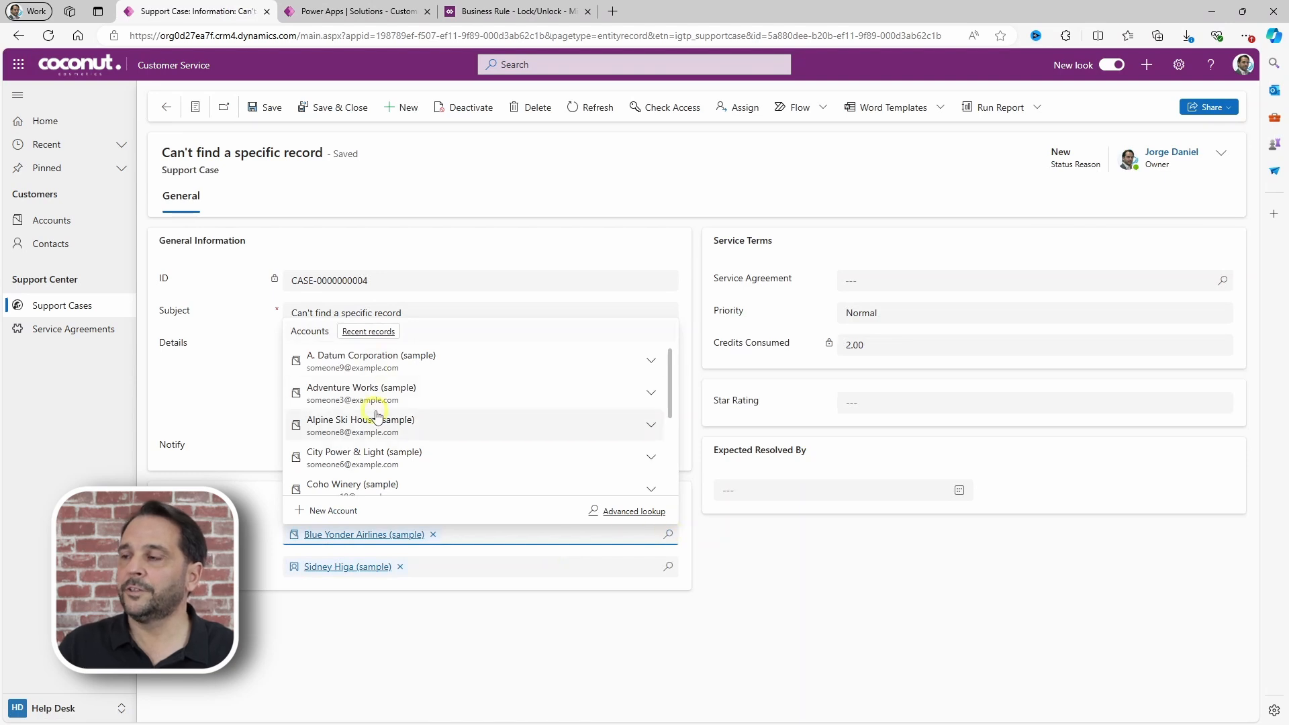
click(396, 621)
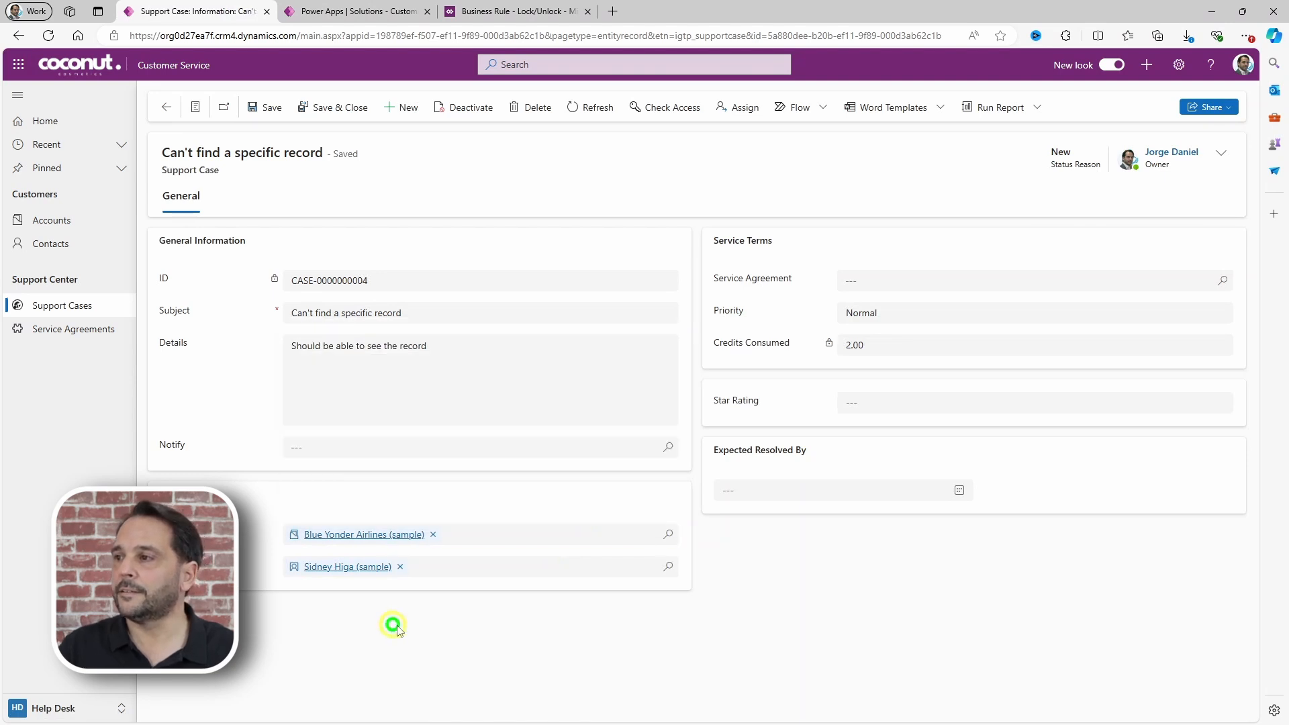
Step: Set the case's Status Reason to Ongoing and confirm the Account field is now locked
click(1228, 157)
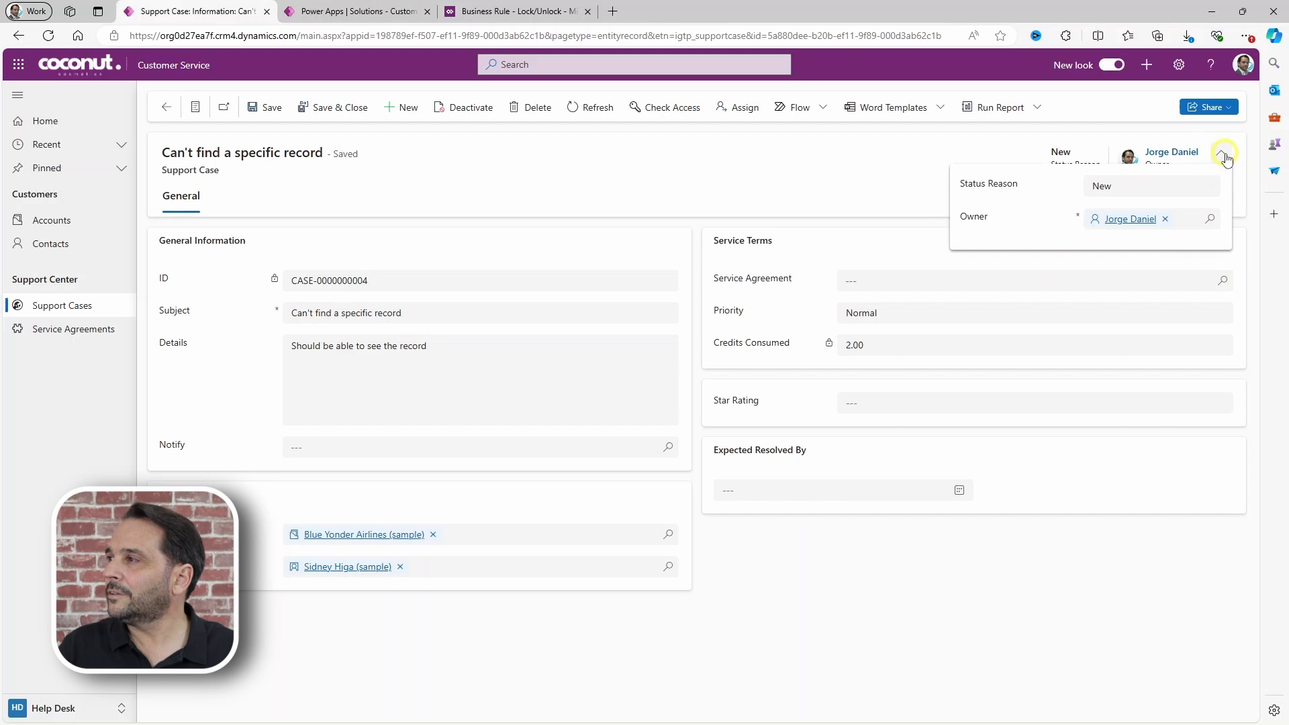
click(1208, 188)
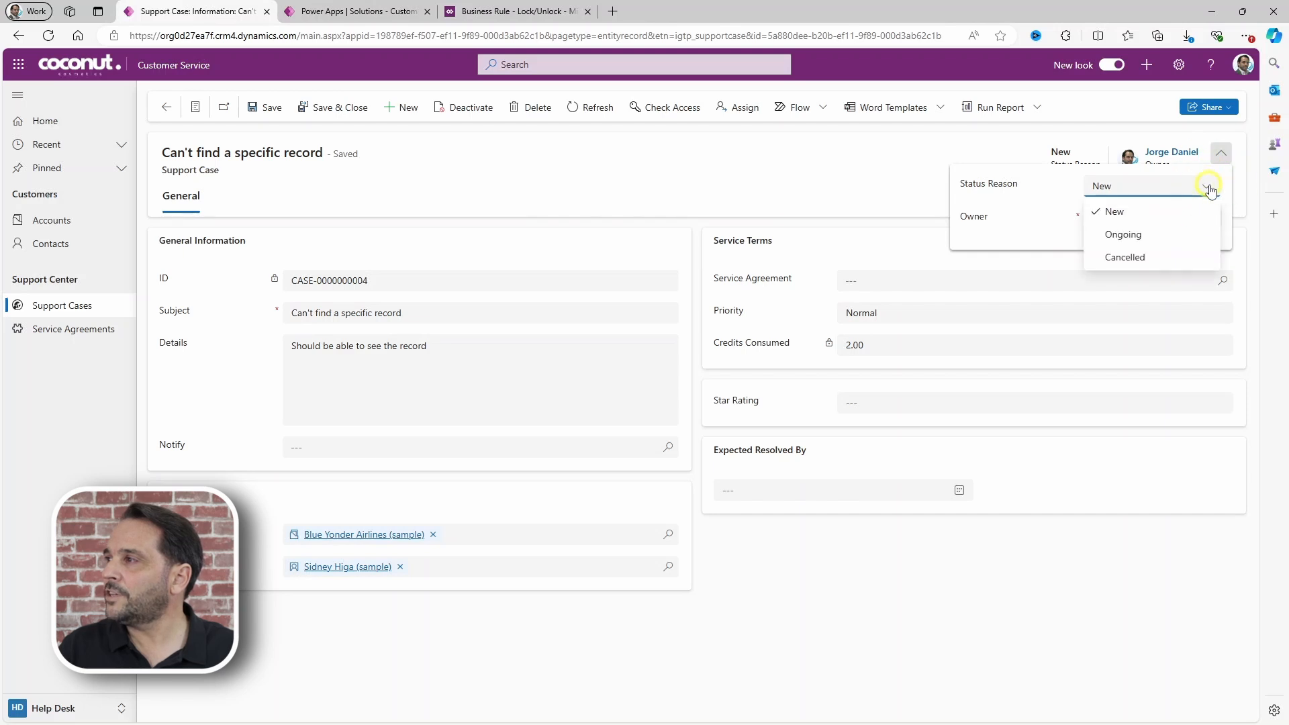
click(1123, 235)
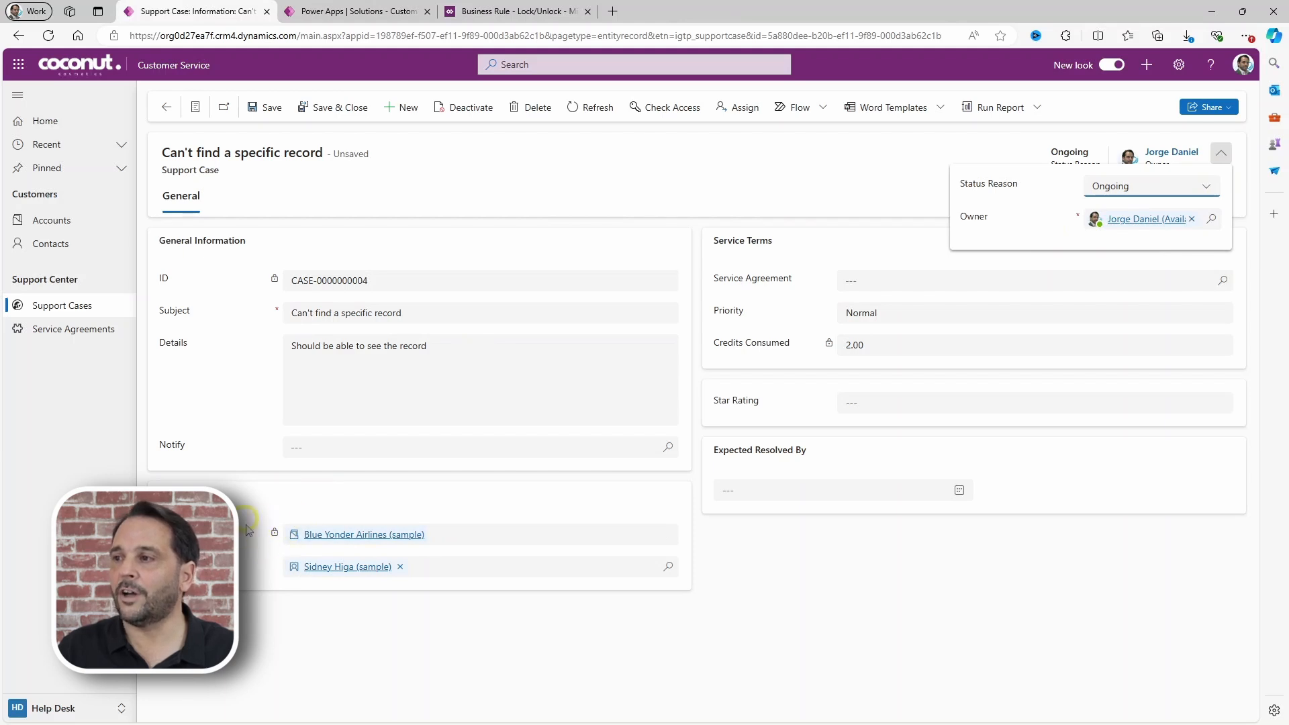
click(581, 534)
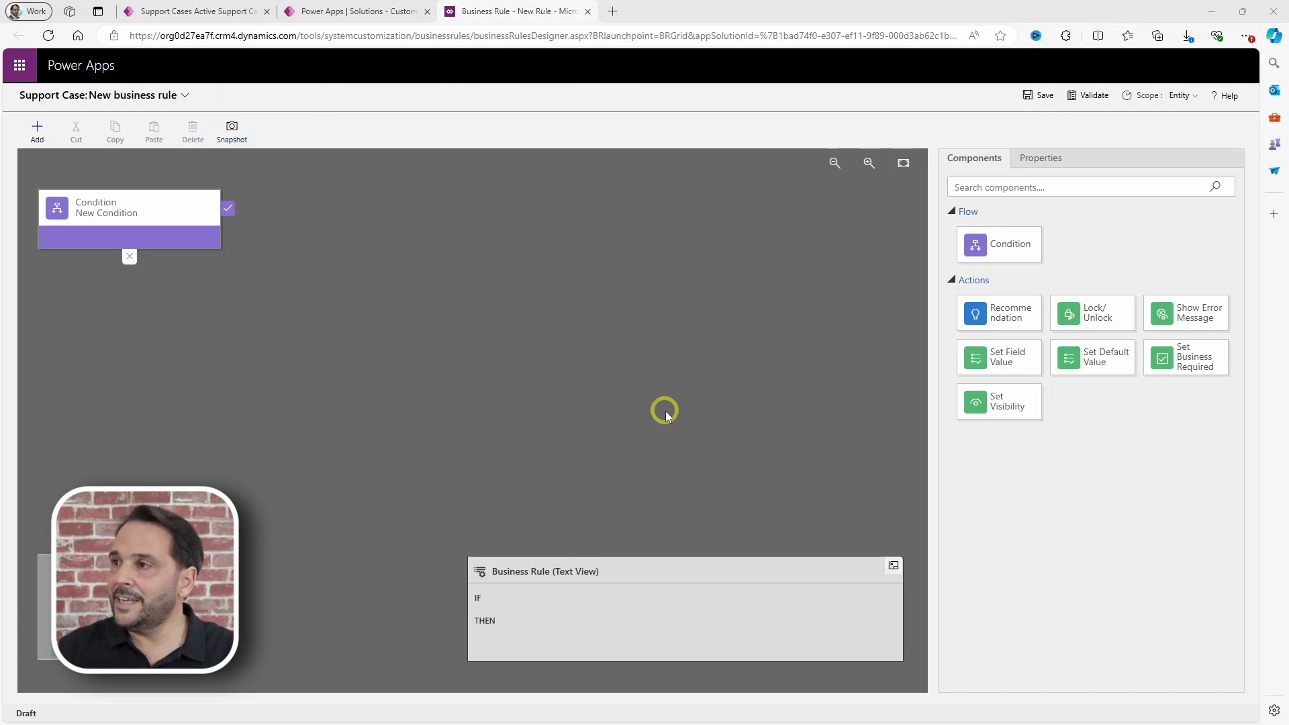
Step: Set the new rule's condition to Priority equals High
click(163, 239)
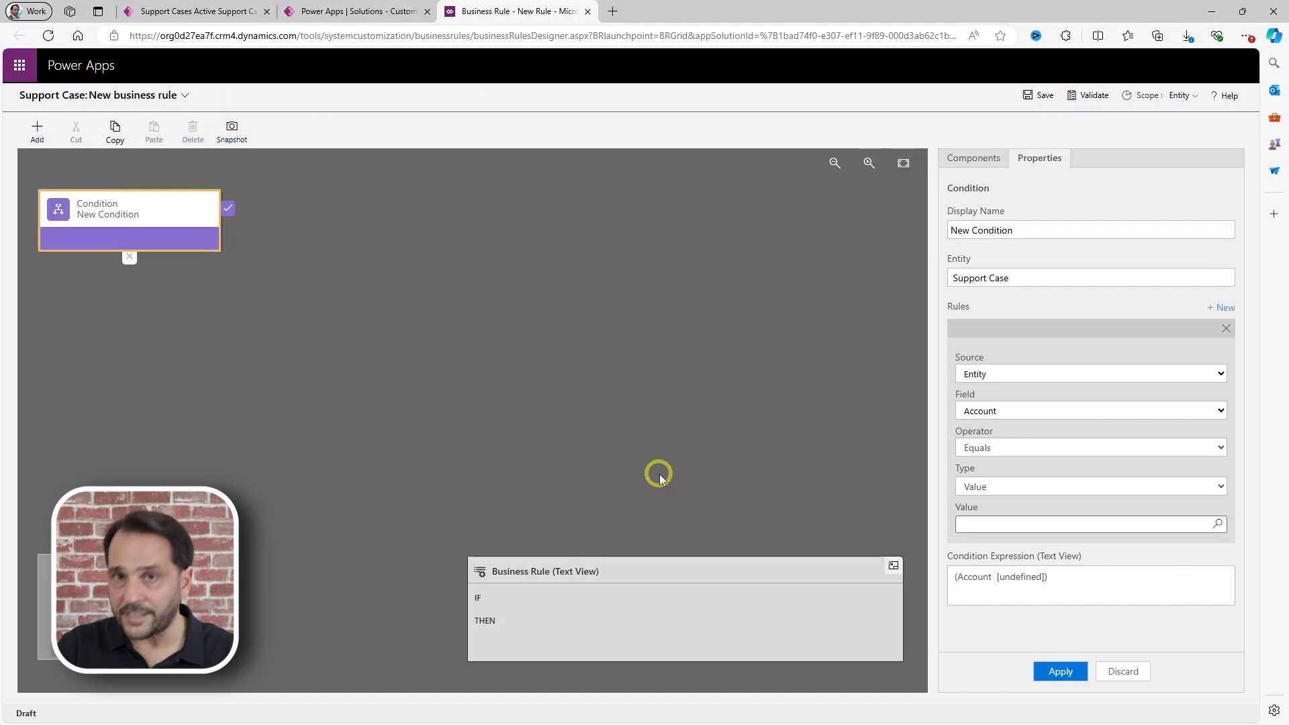
click(1040, 411)
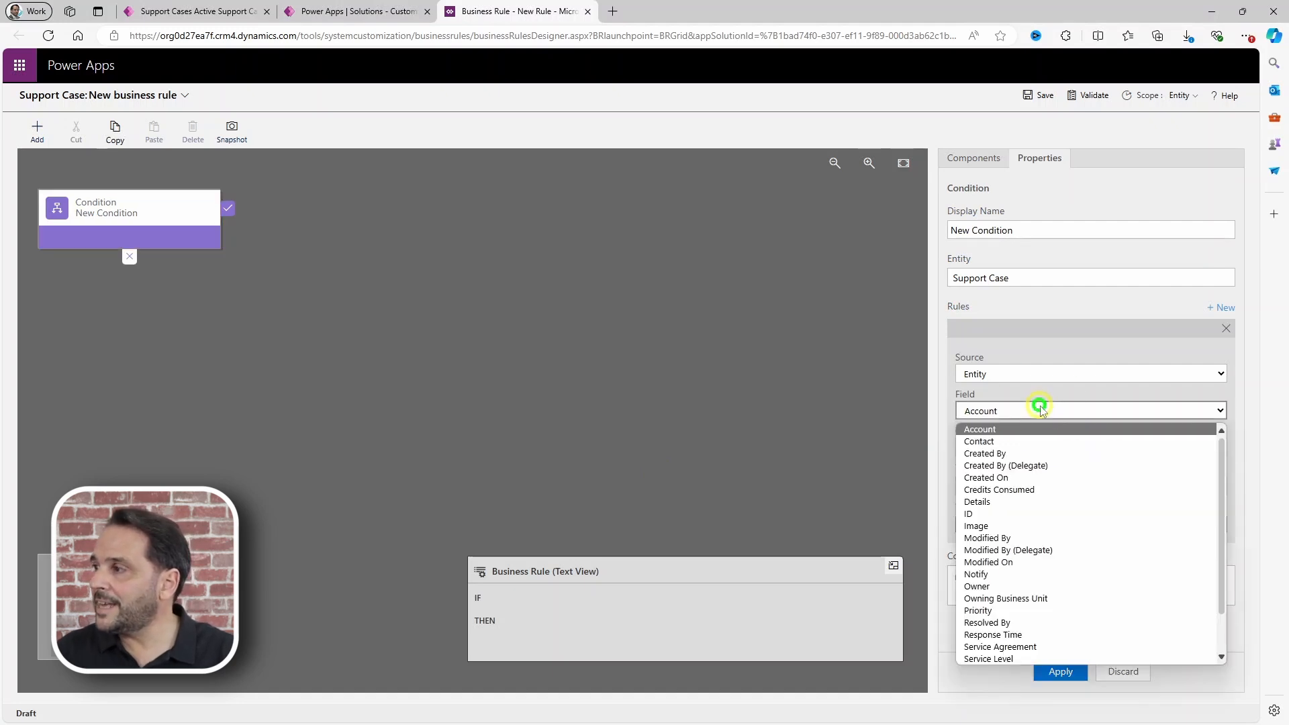
click(989, 610)
click(968, 550)
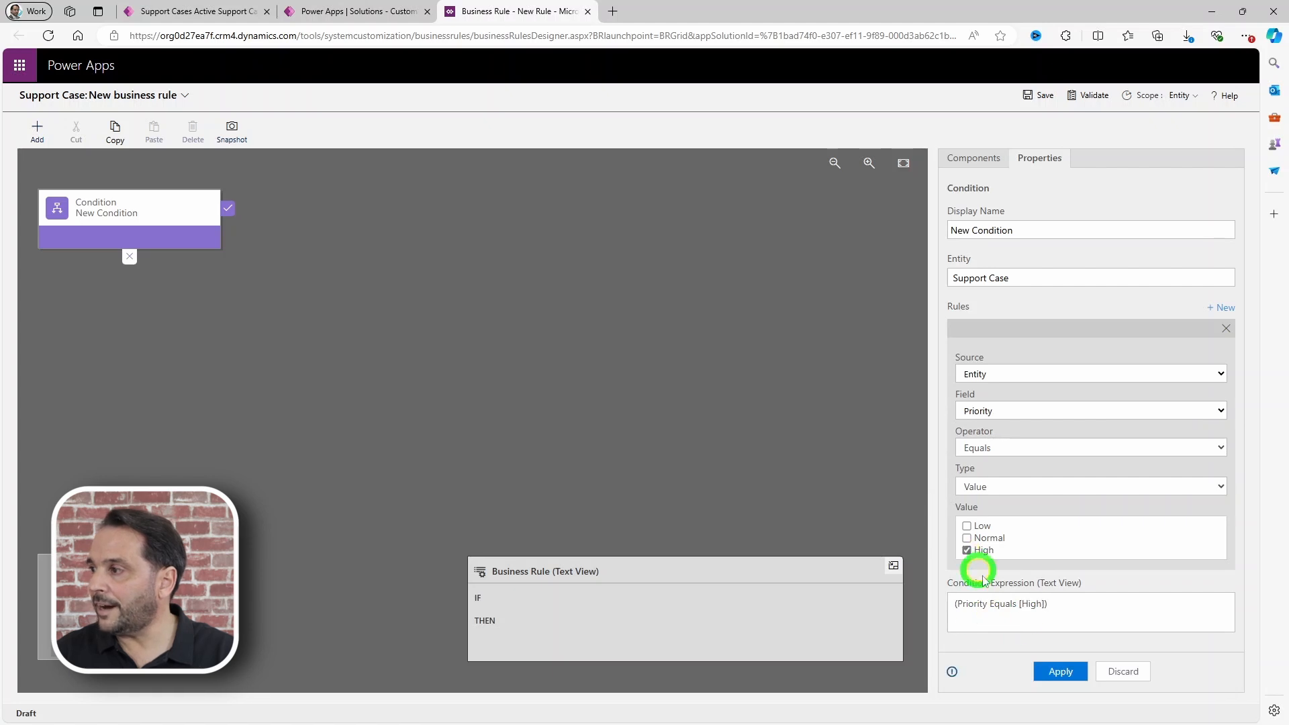
click(1057, 672)
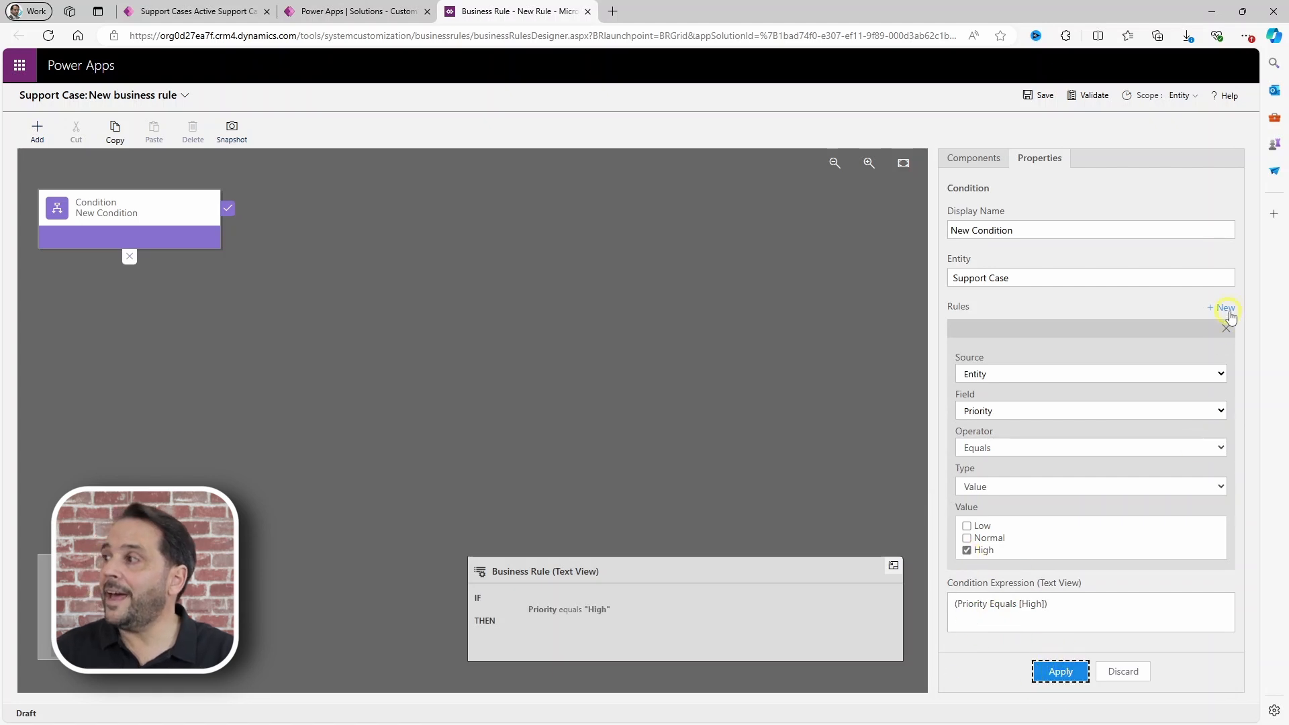
Step: Add a second condition requiring Service Agreement to contain no data, and apply it
click(1219, 309)
scroll(1066, 545, down, 5)
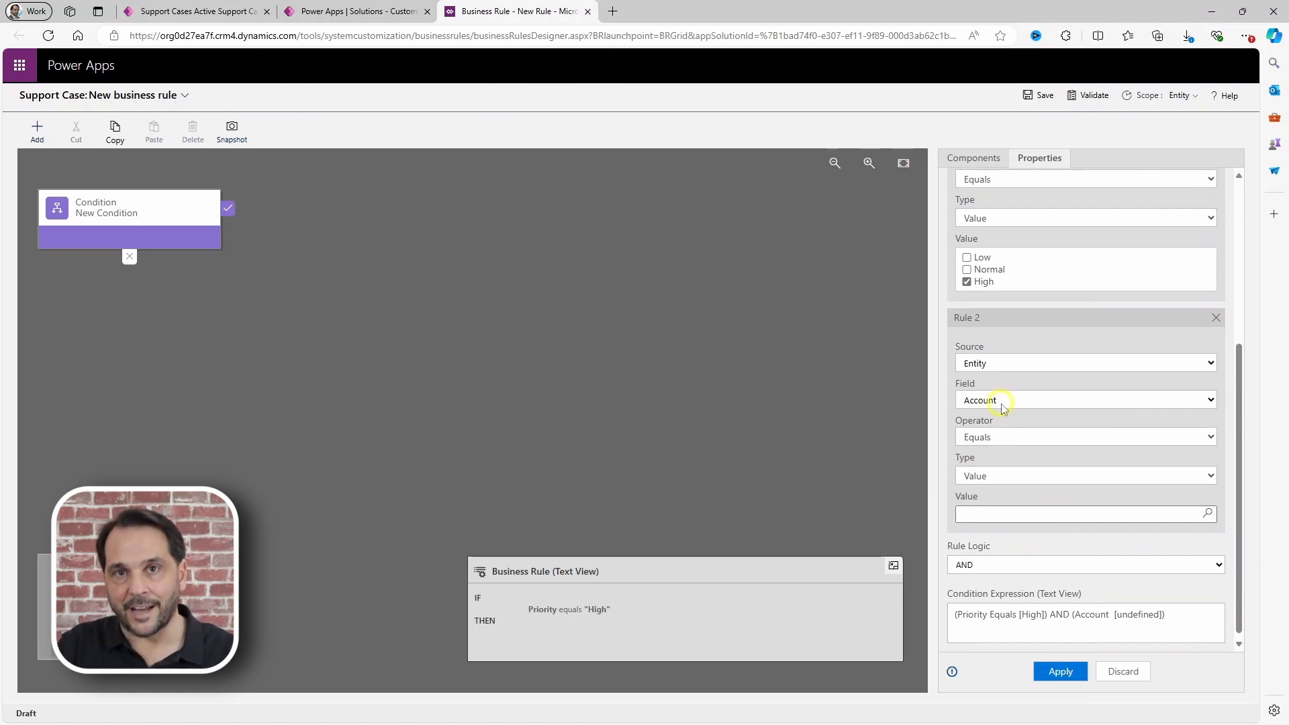
click(1003, 405)
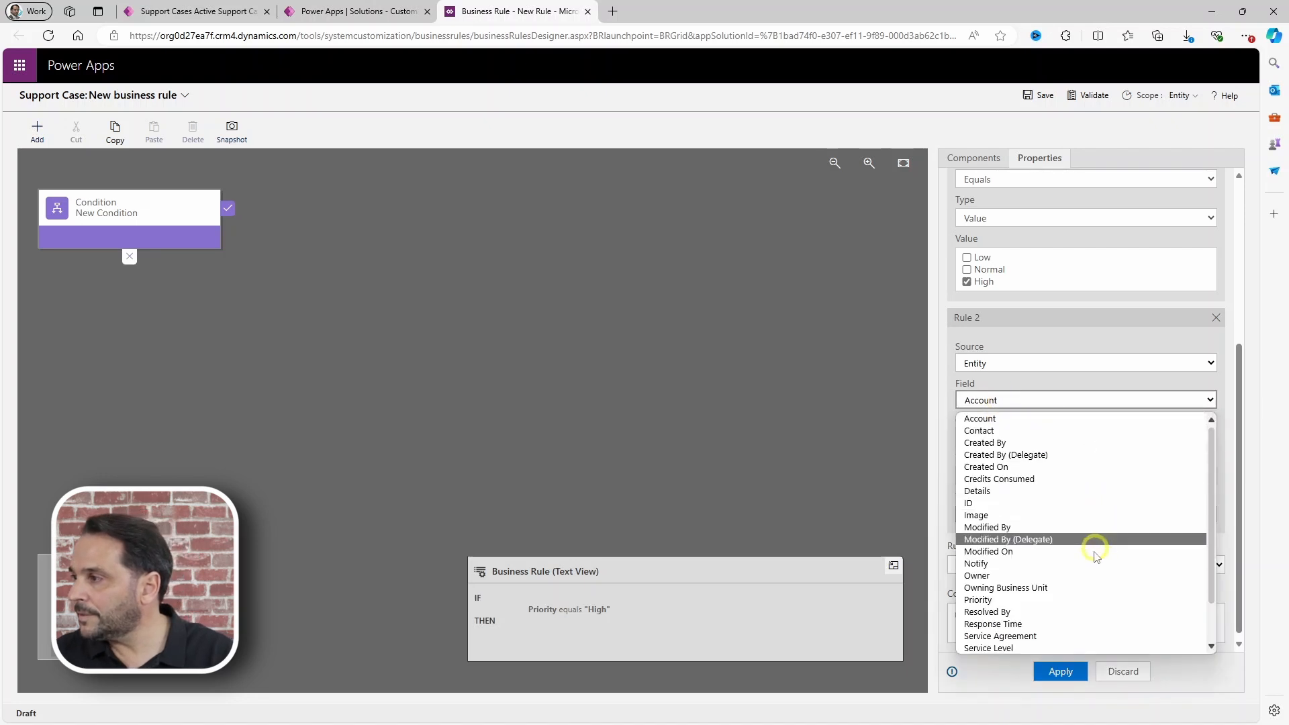
click(1001, 635)
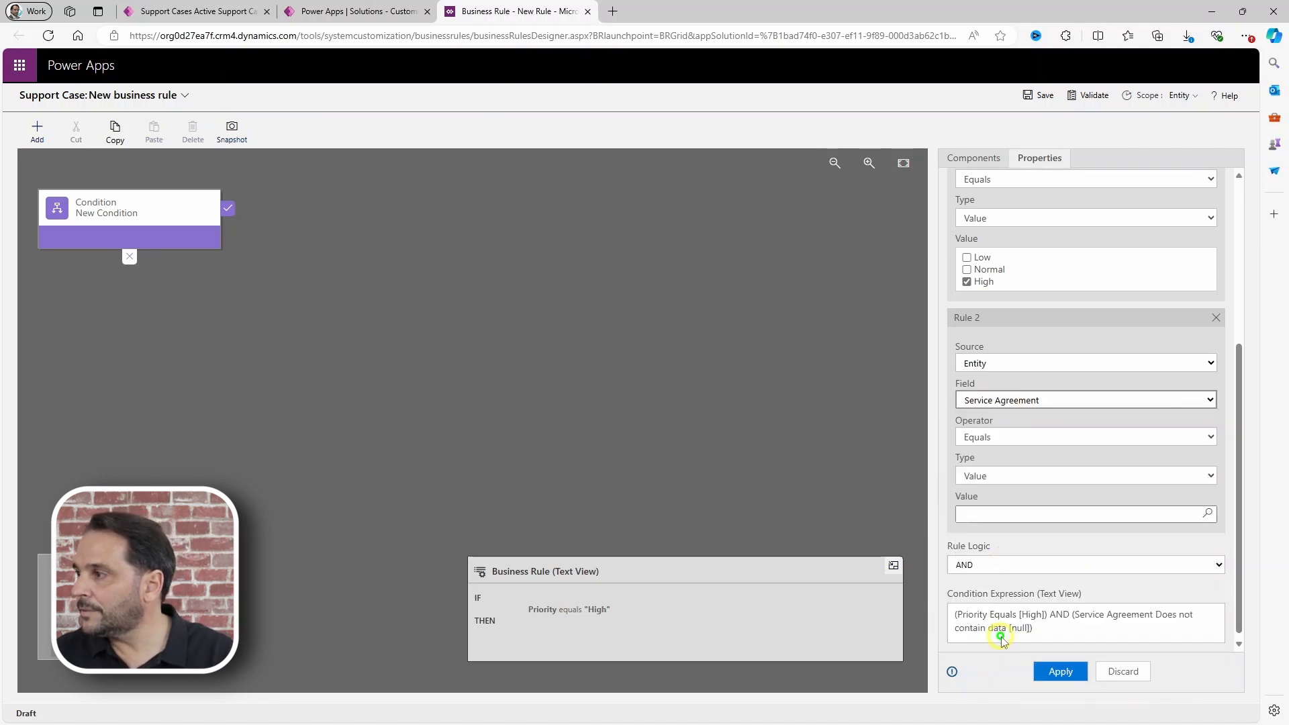
click(987, 437)
click(1009, 563)
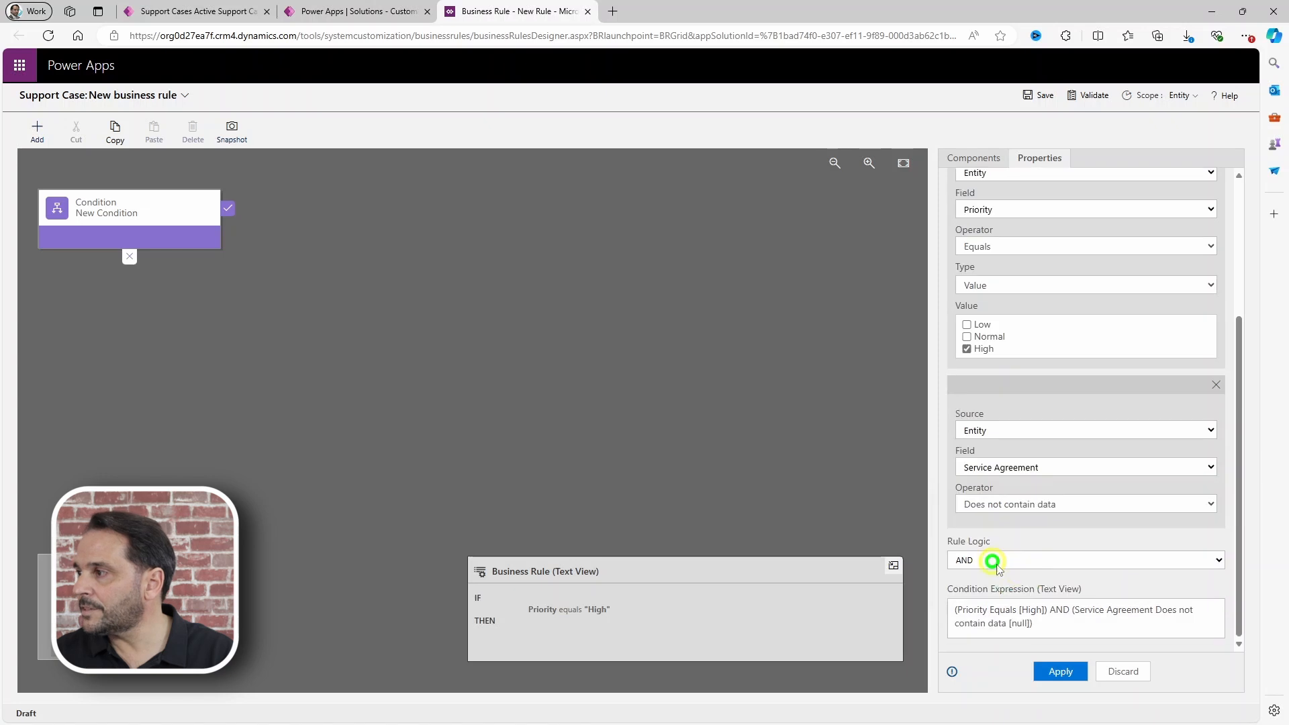
click(1060, 671)
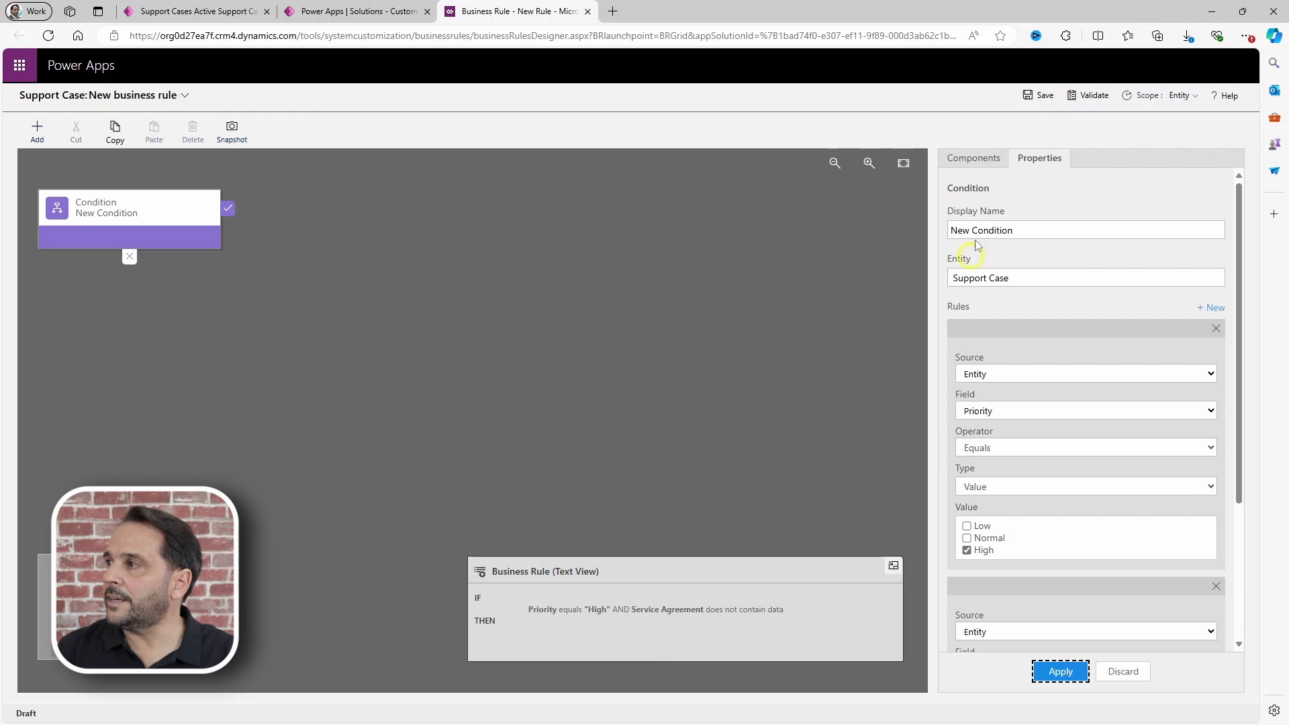
click(966, 158)
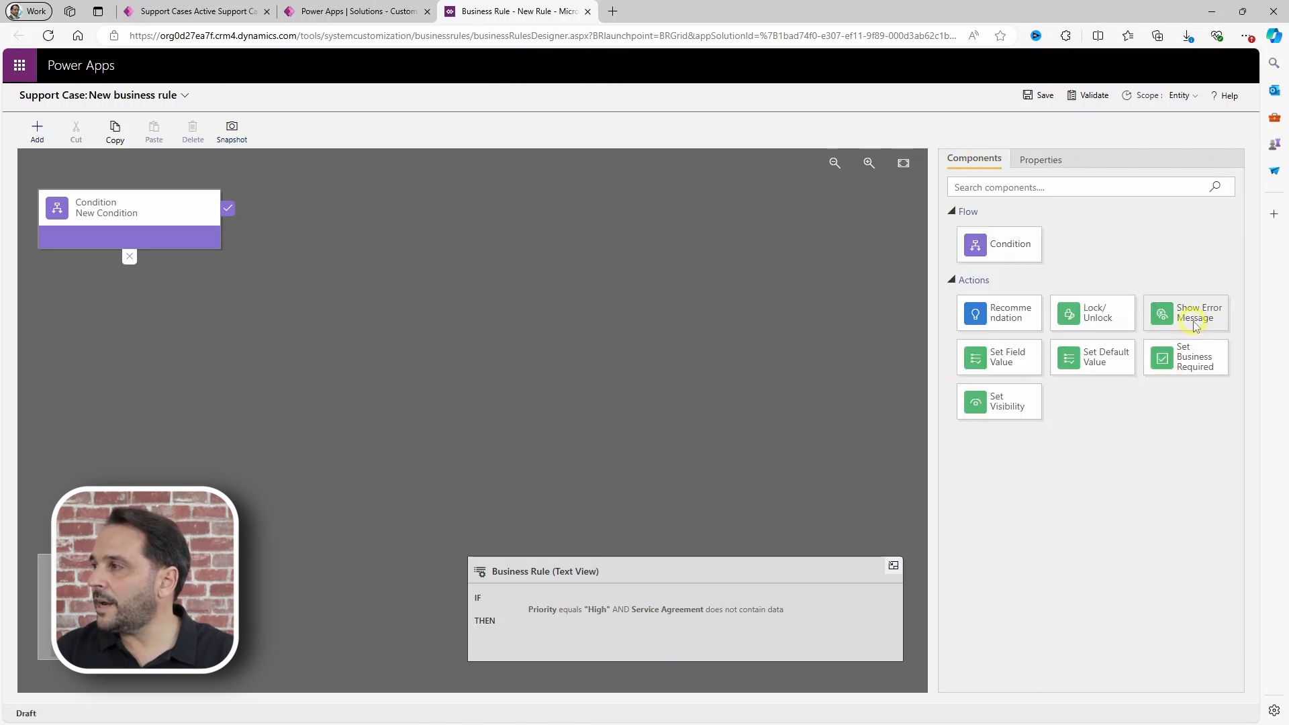
Step: Add a Show Error Message action on Service Agreement with the active Service Agreement warning
drag(1198, 324, 242, 237)
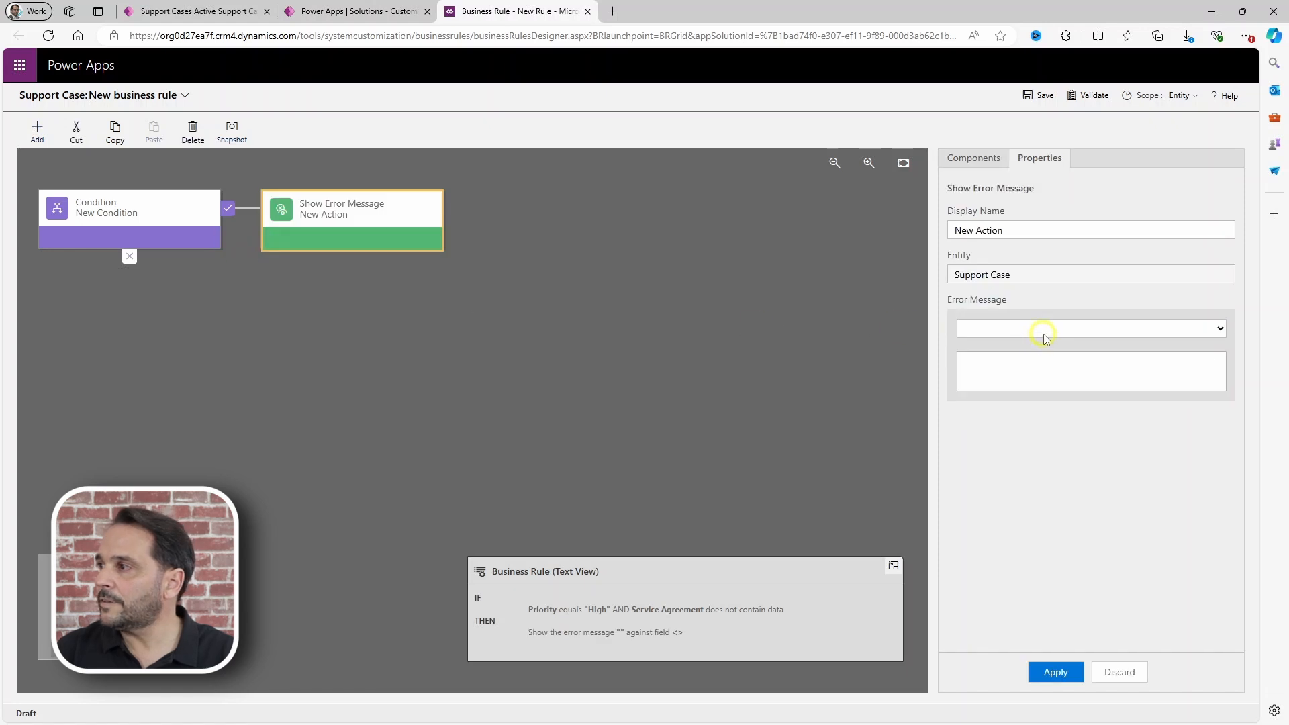
click(1051, 330)
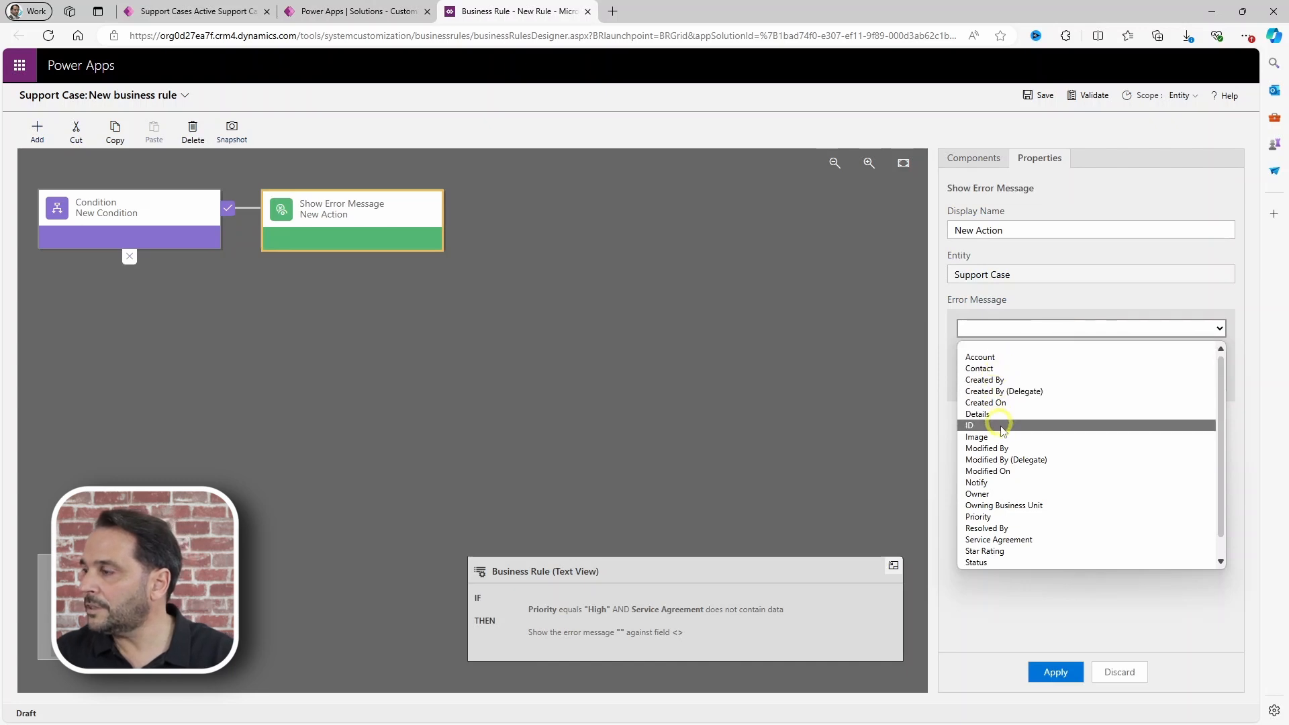
click(1004, 541)
click(990, 370)
text(Following with the company's policy, High Priority cases can only be opened by customers with an active Service Agreement.)
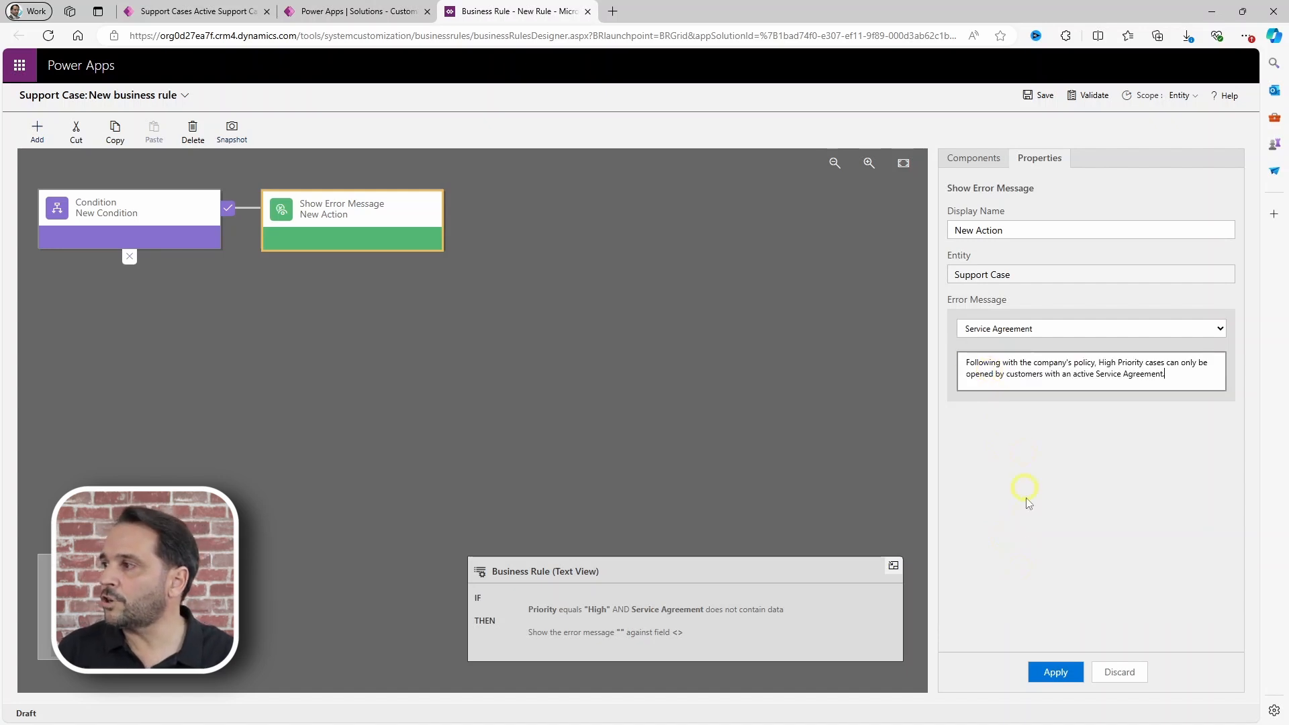
click(1051, 672)
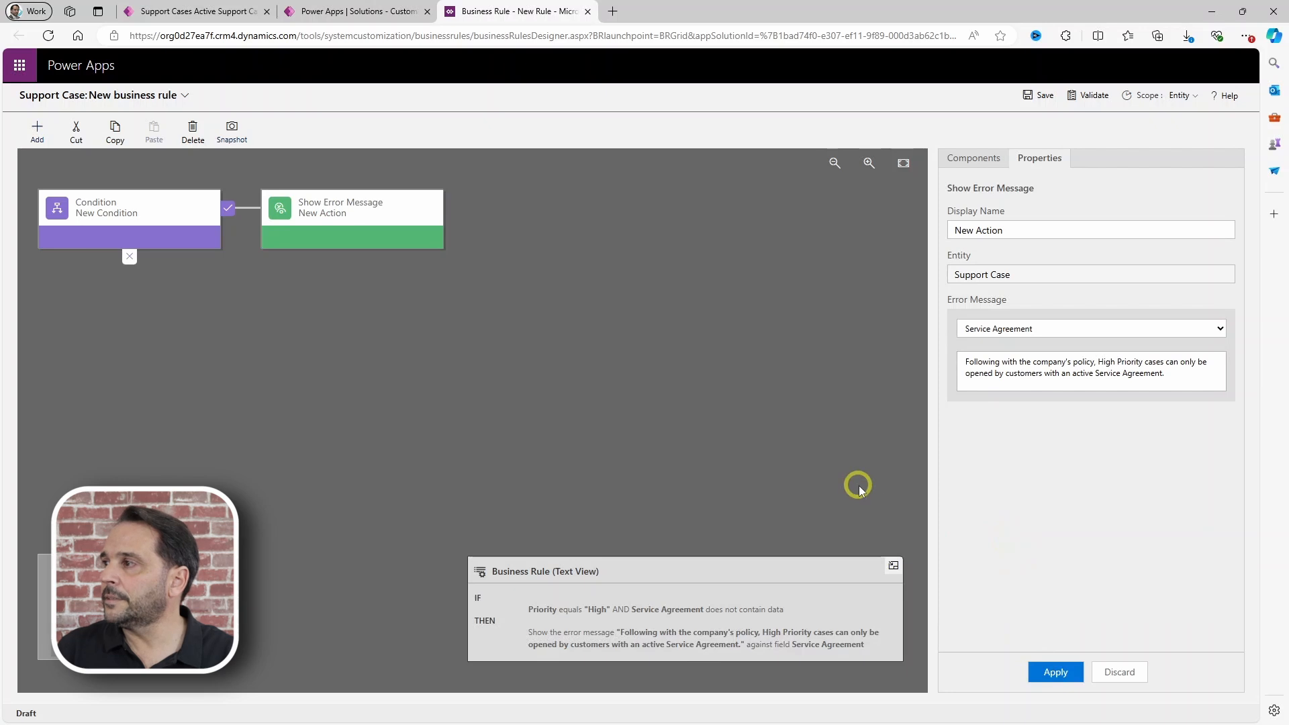
Step: Save the Error Message rule and confirm its activation
click(1033, 95)
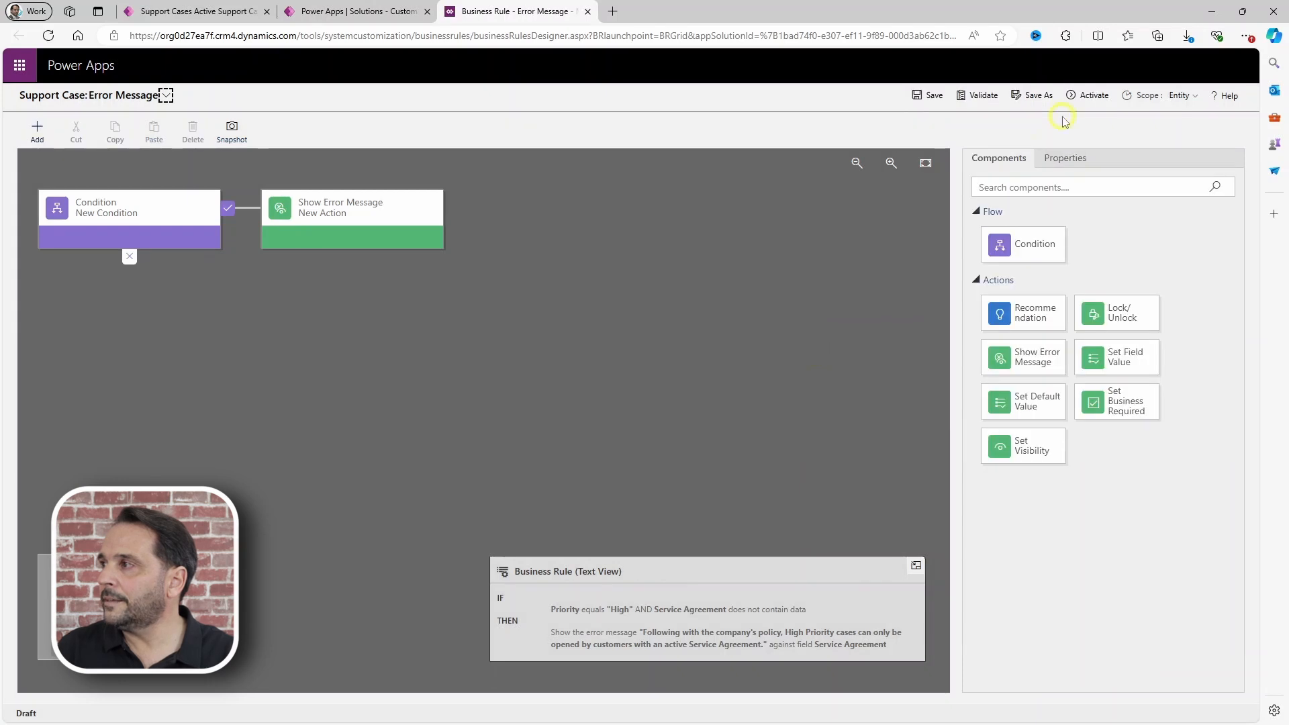
click(1089, 94)
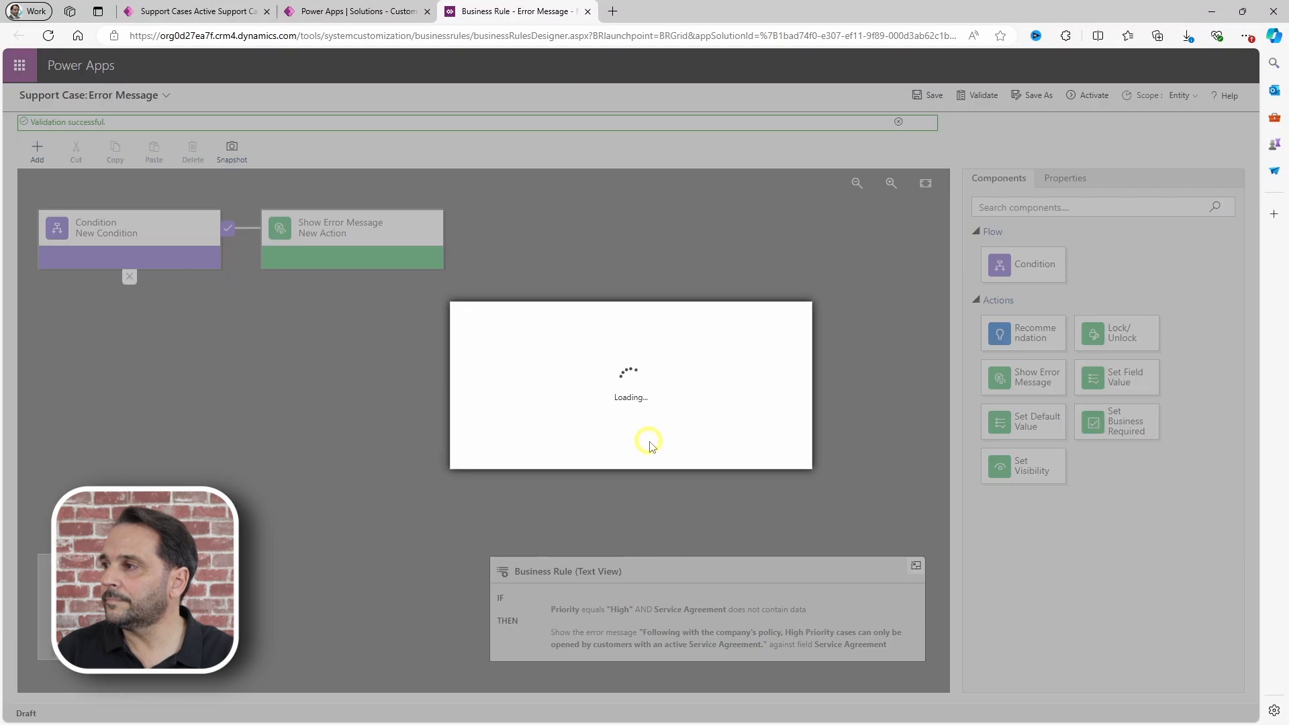
click(690, 453)
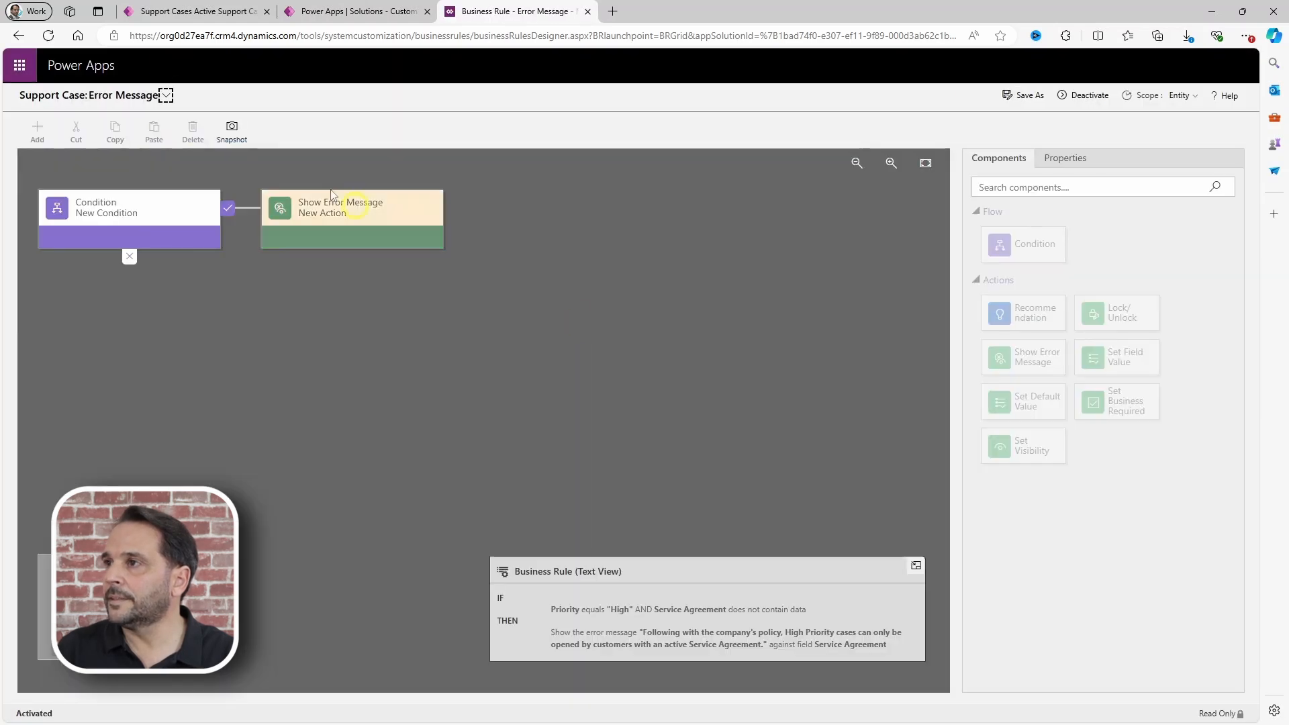
Step: Reload Support Cases, create a new case and set its Priority to High
click(171, 11)
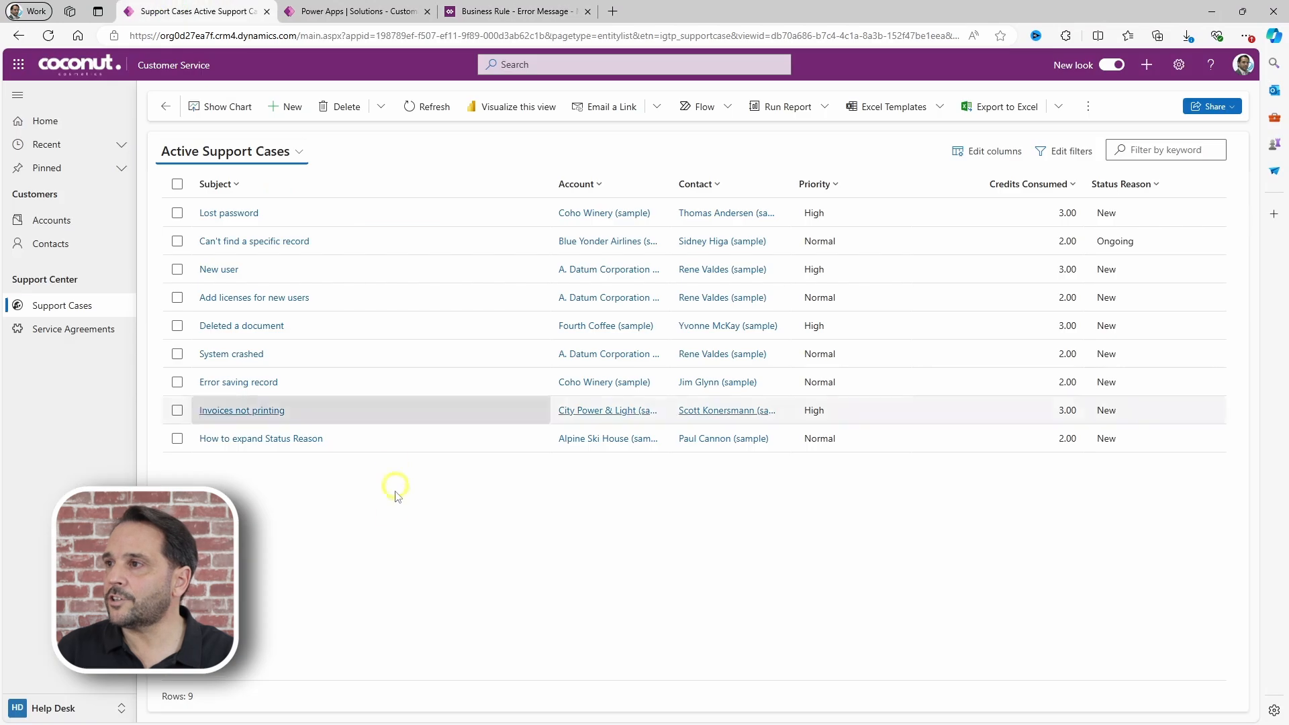
key(F5)
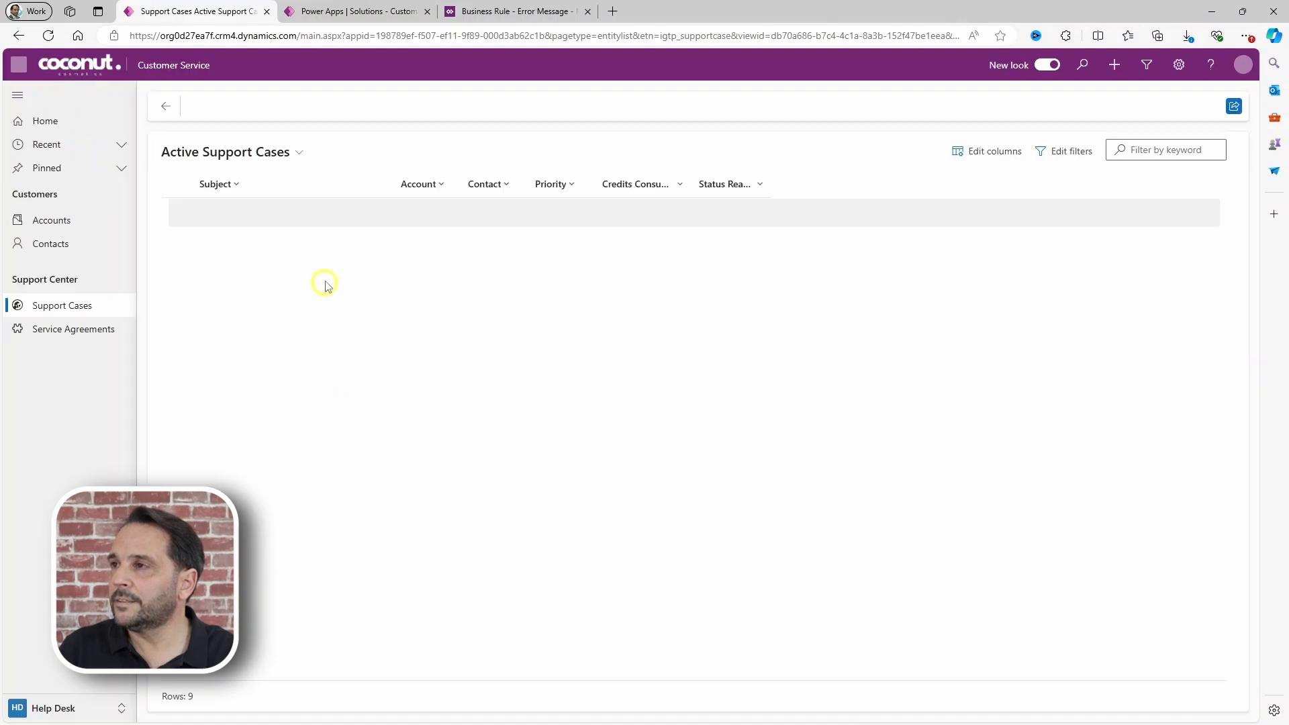
click(289, 108)
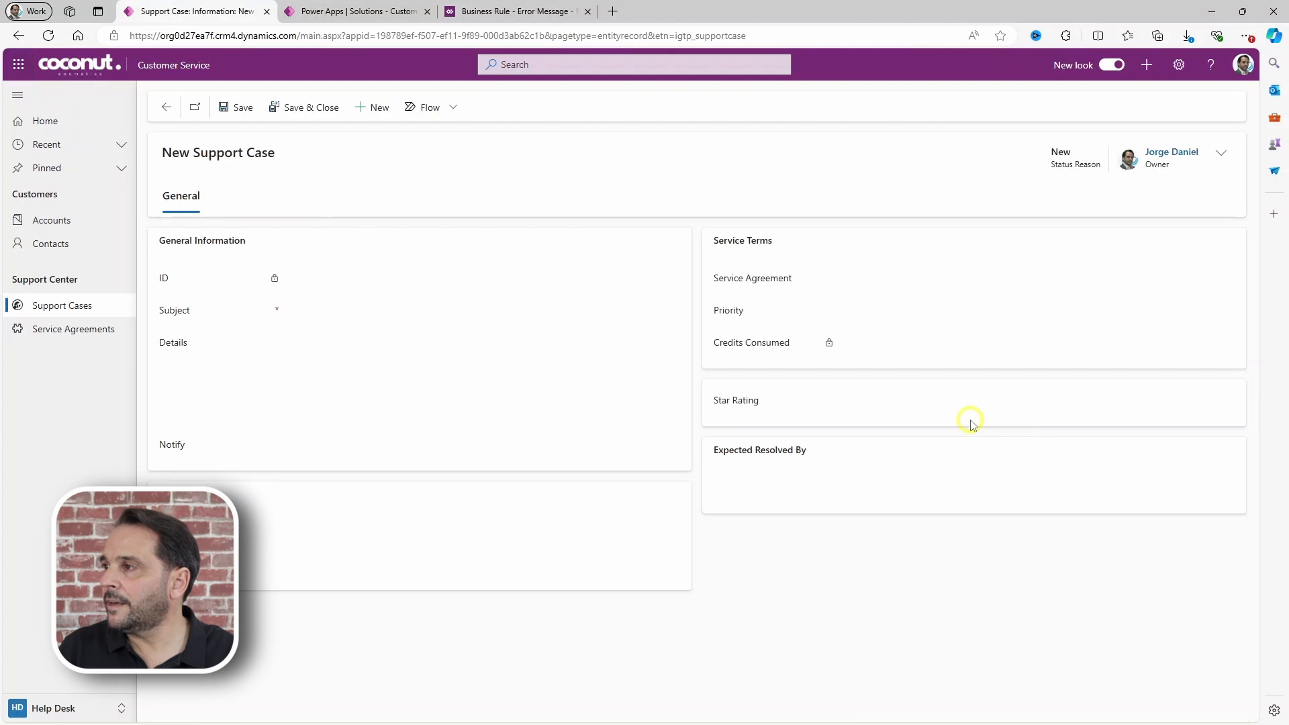
click(879, 337)
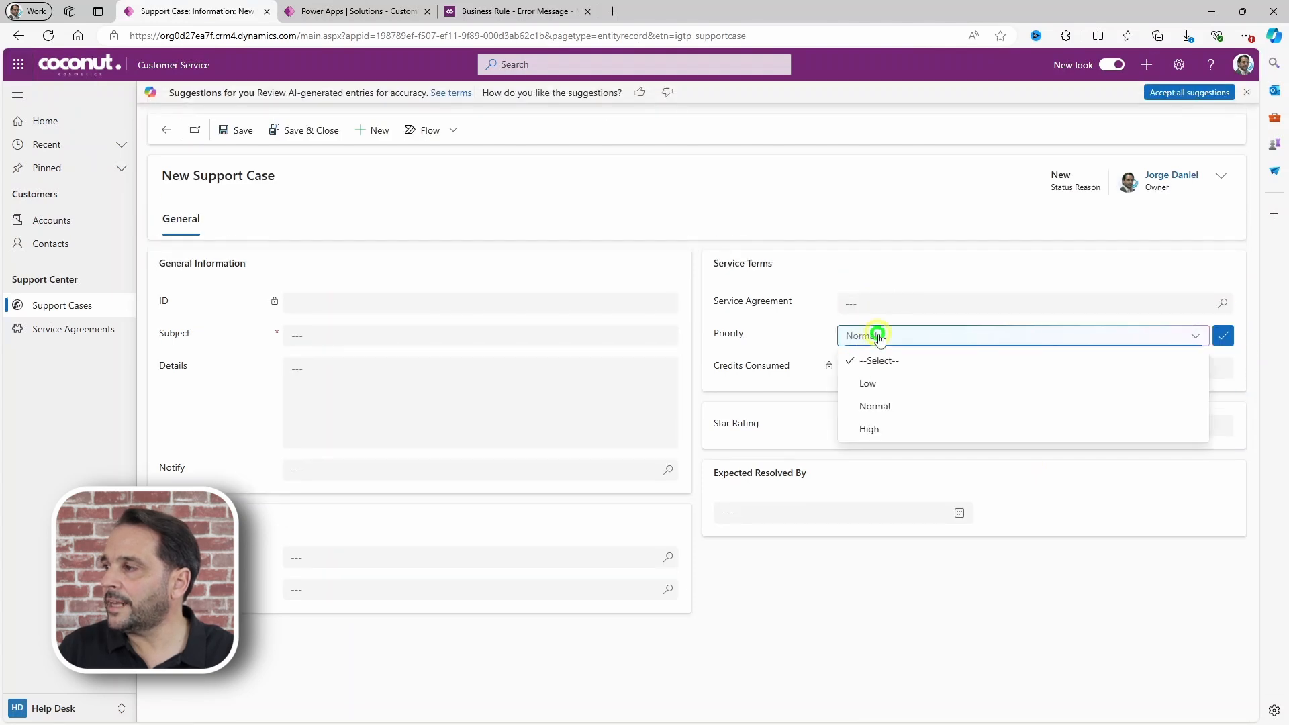
click(869, 429)
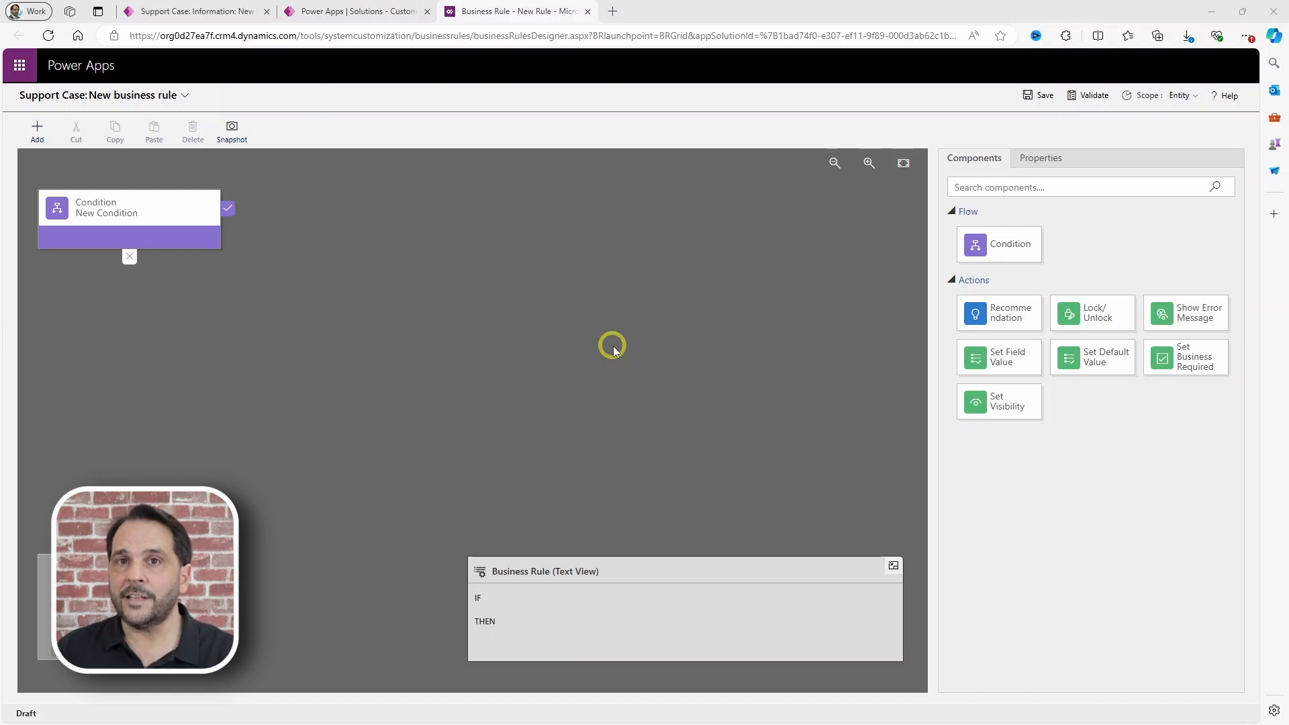
Step: Make the rule's condition test Priority equals Low
click(115, 216)
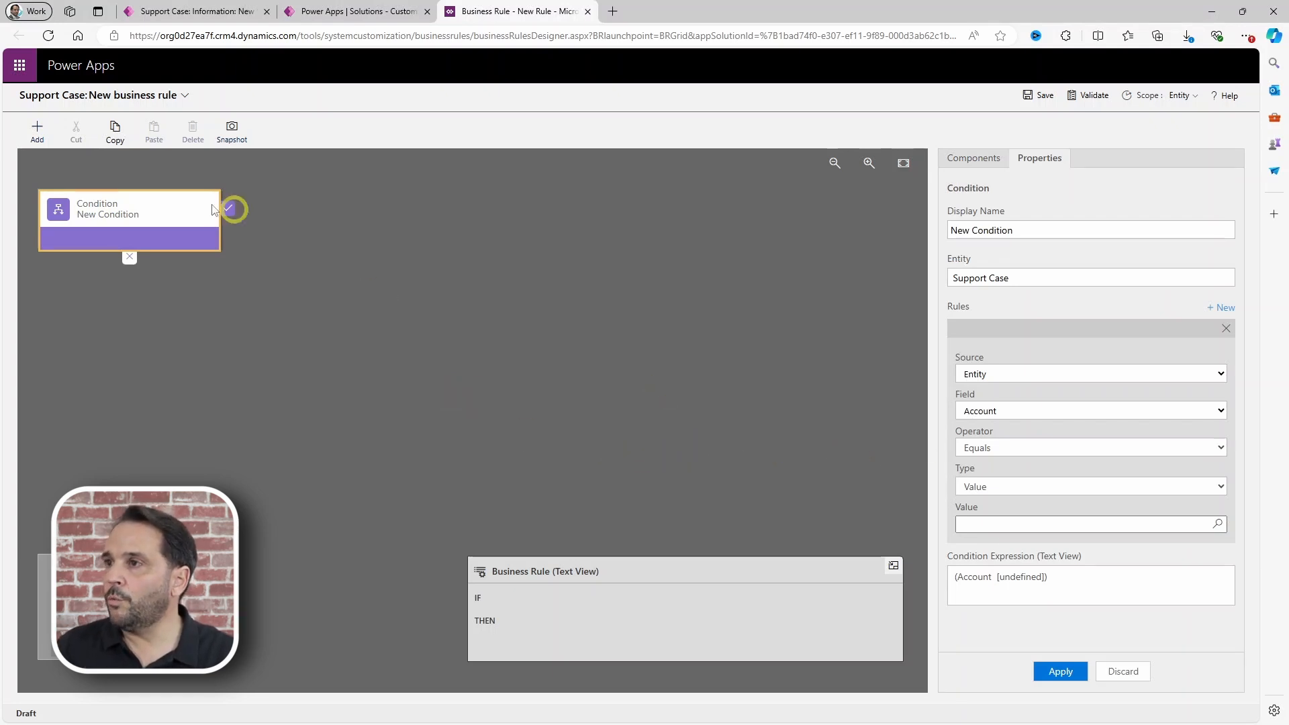
click(996, 412)
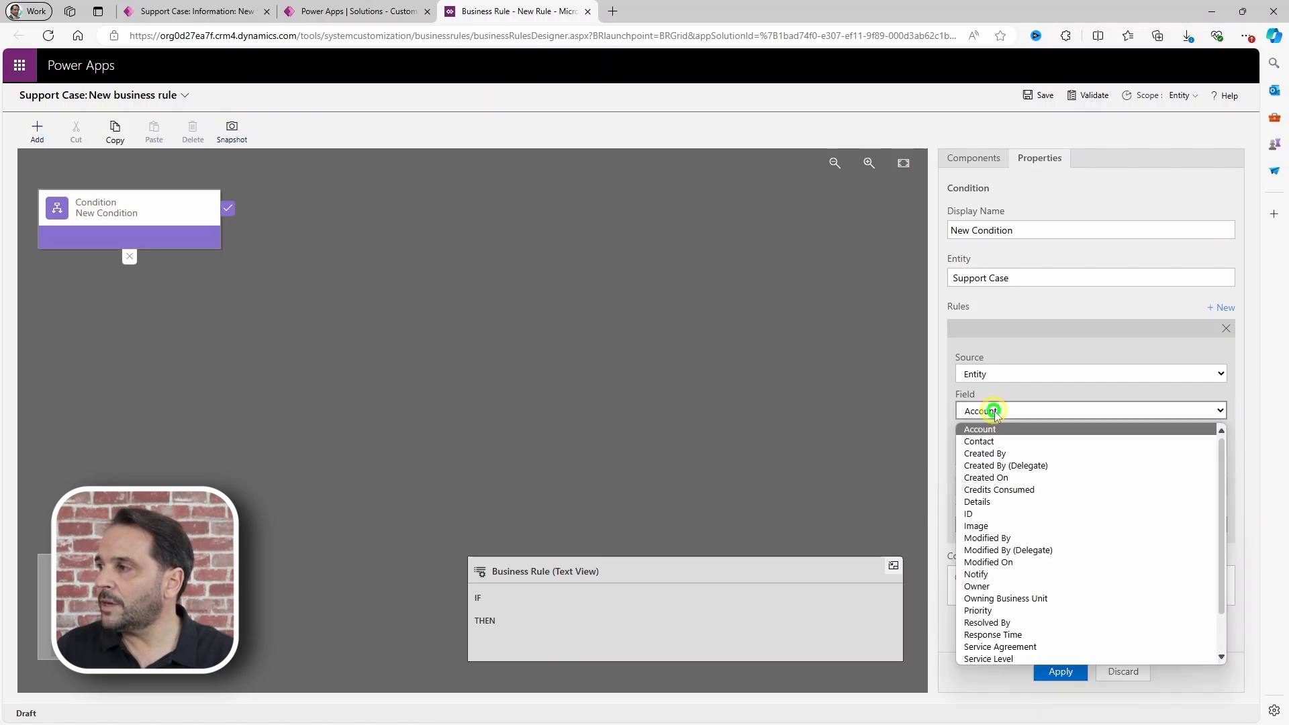
click(985, 611)
click(1041, 670)
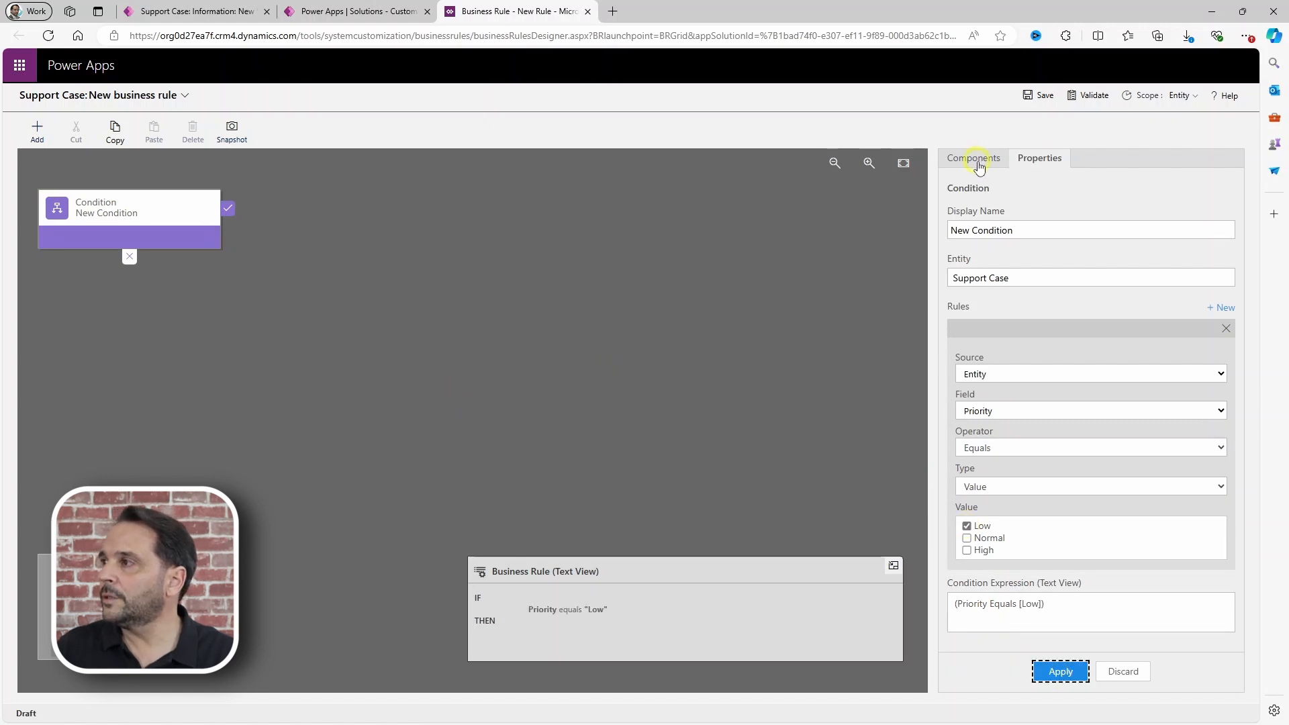
click(976, 164)
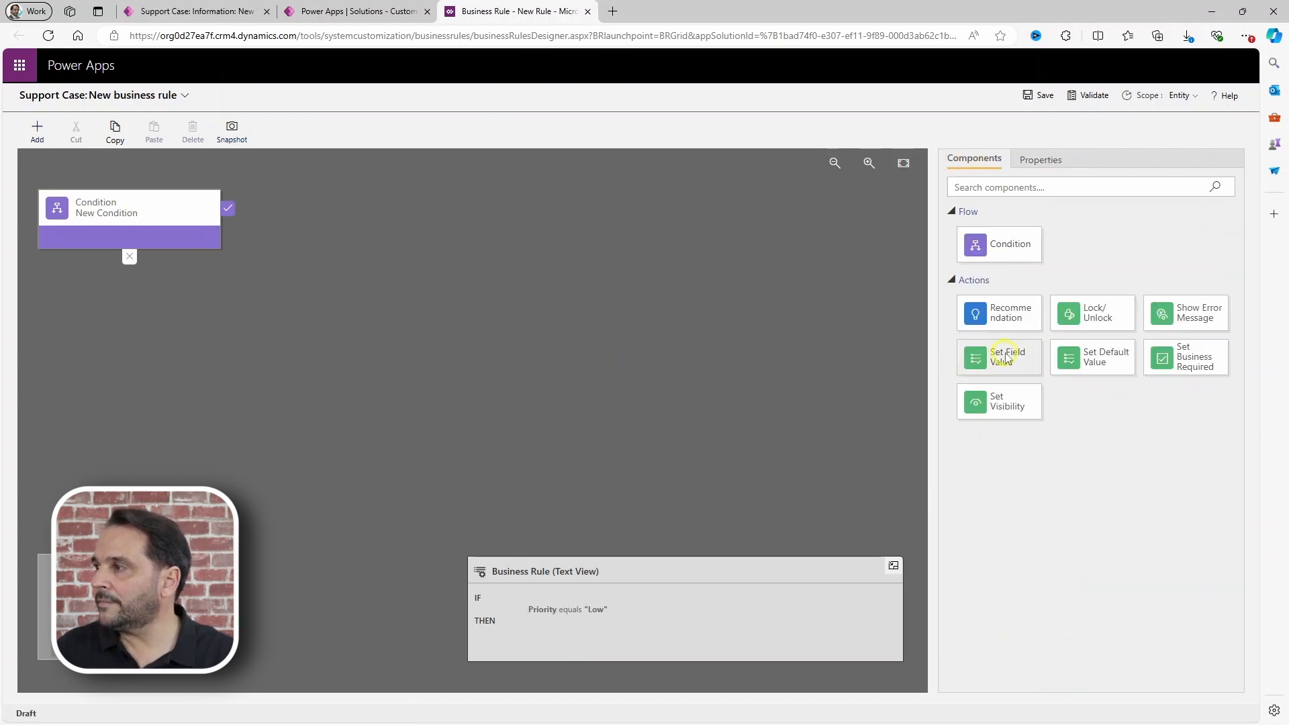
Step: Add a Set Field Value action giving Resolved By the formula Created On + 3 days
drag(1007, 359, 243, 233)
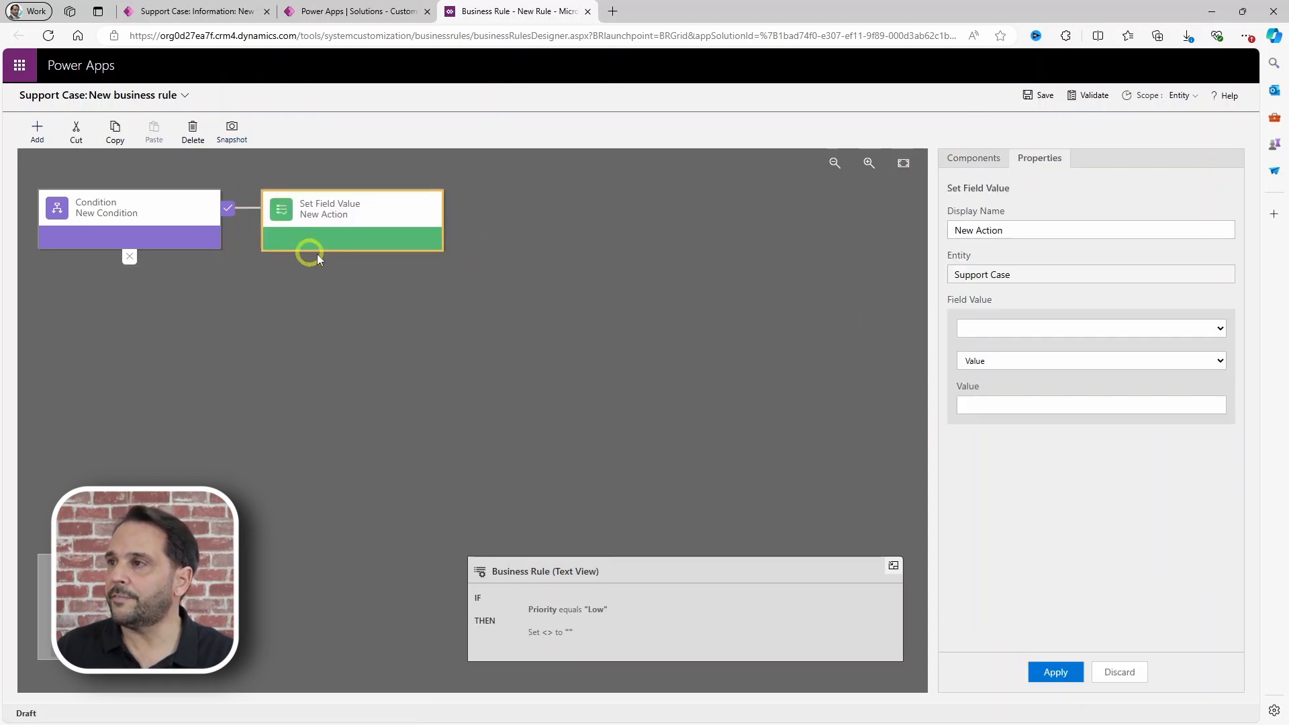
click(991, 331)
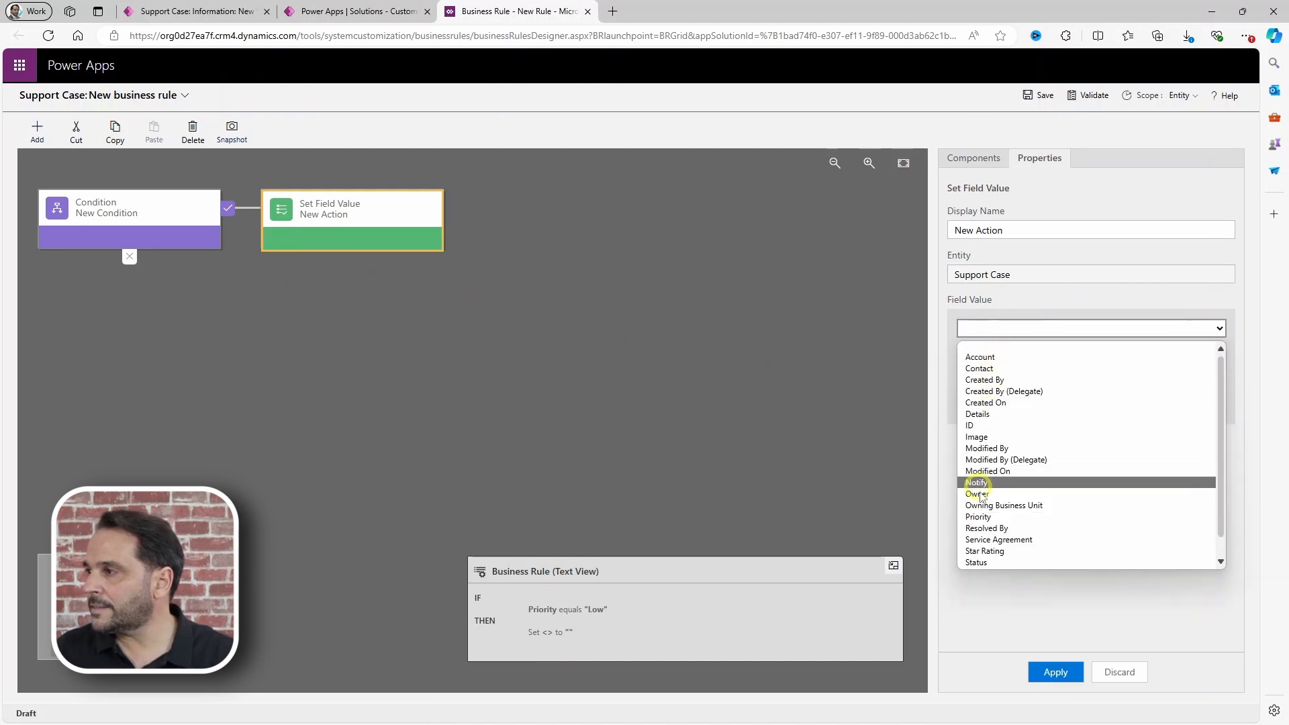
click(984, 529)
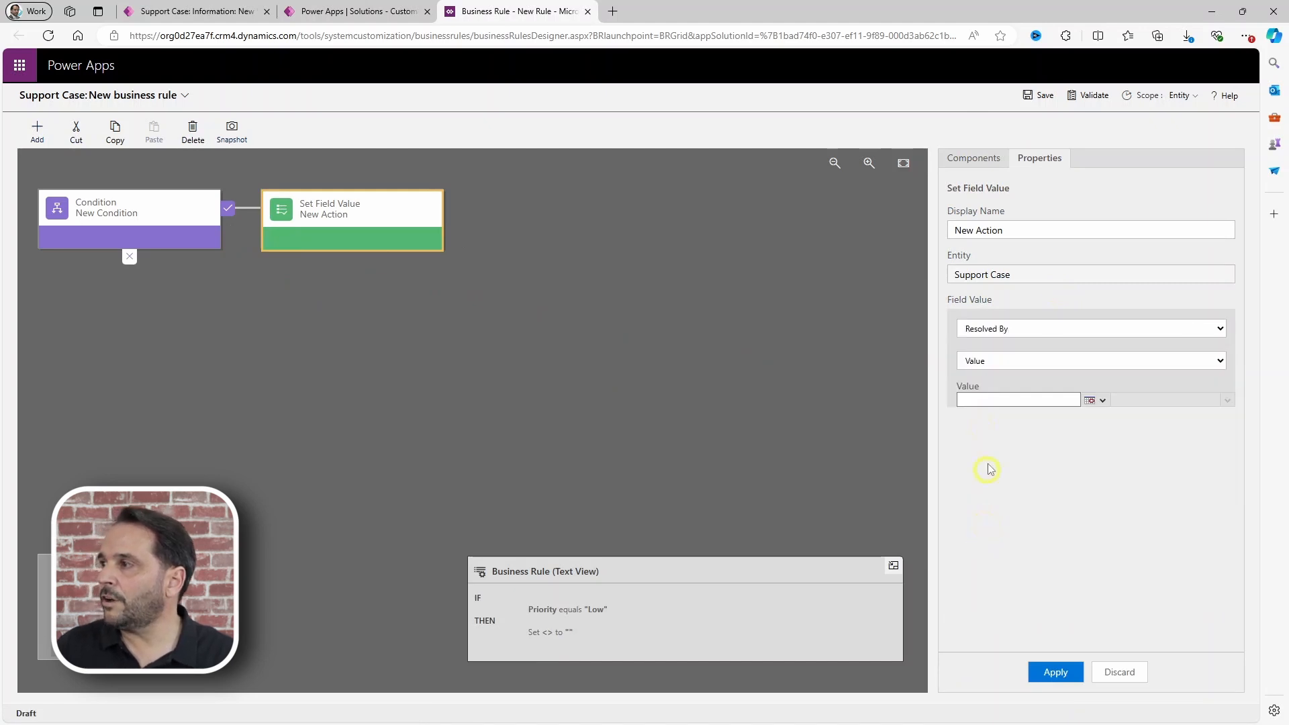
click(984, 360)
click(981, 401)
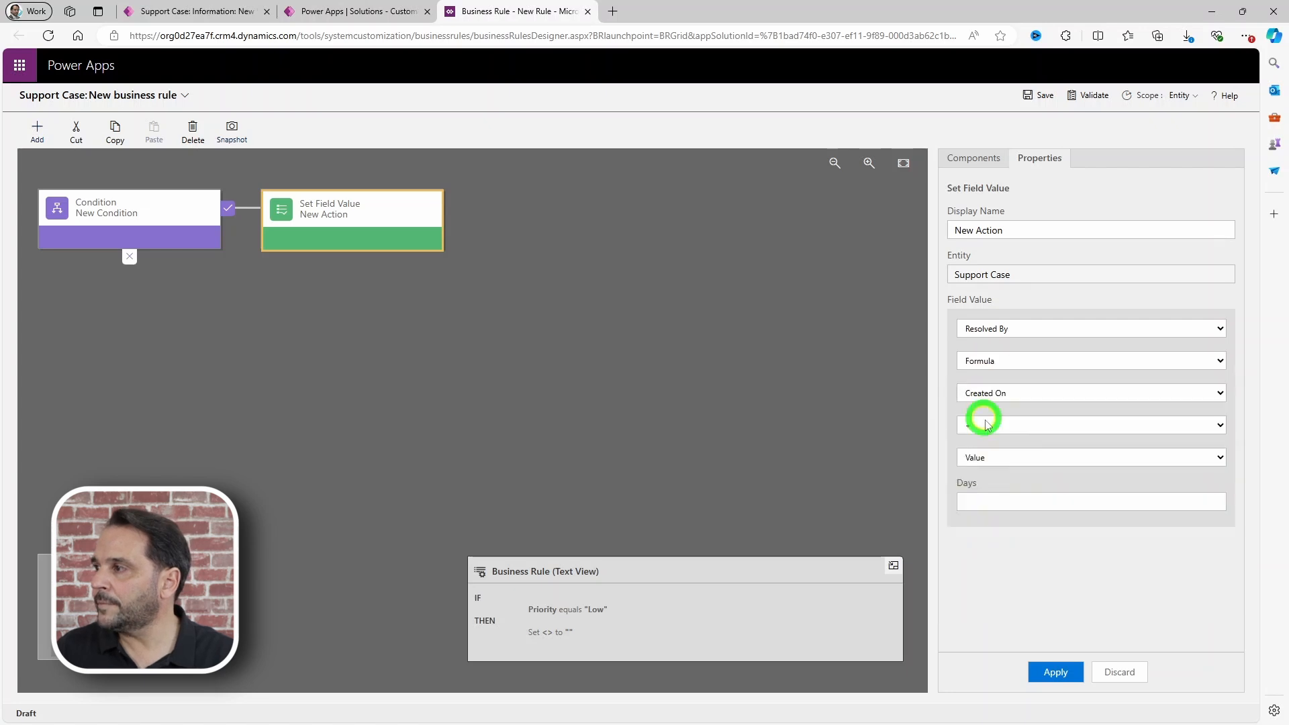
click(986, 500)
text(3)
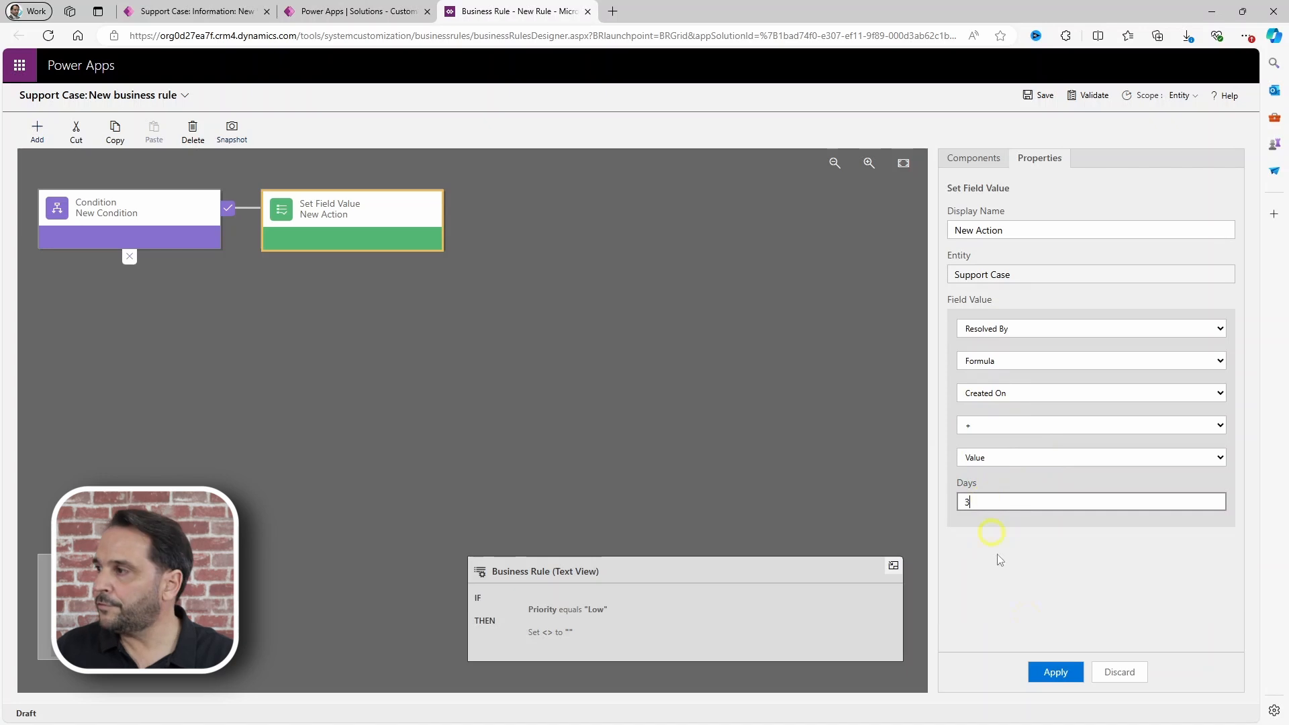
click(1055, 671)
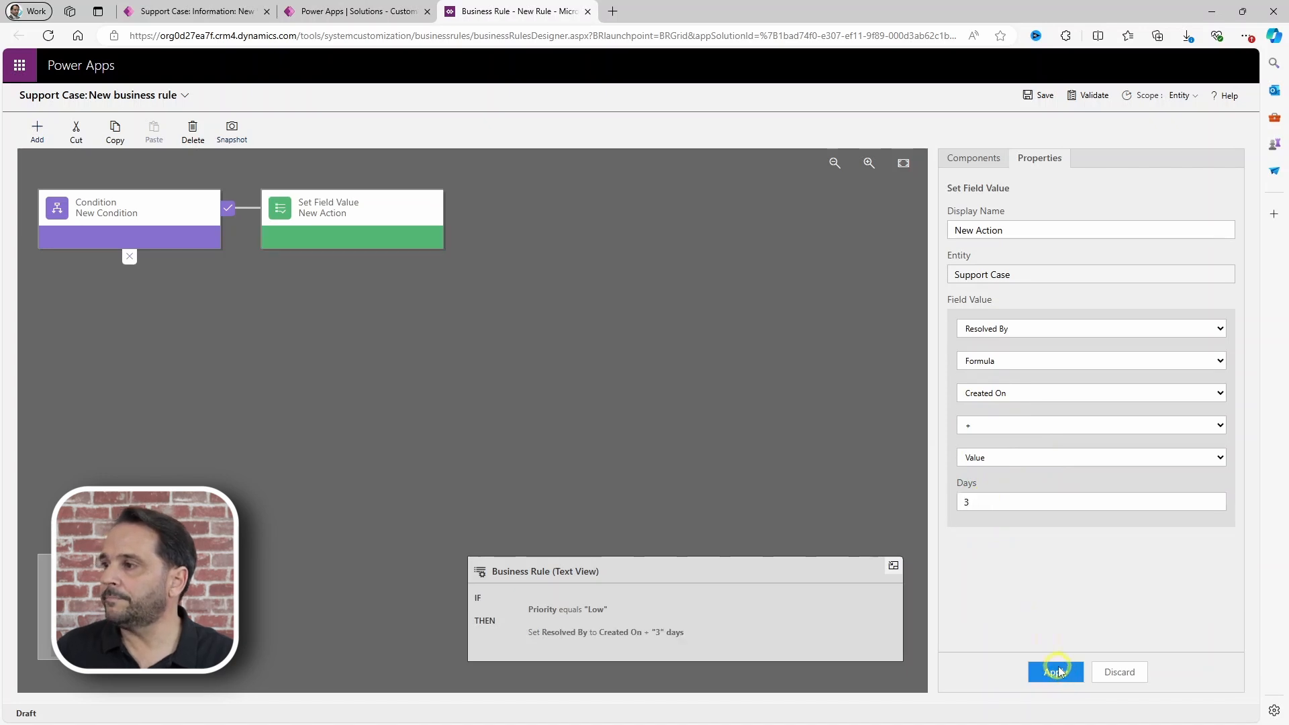
click(970, 161)
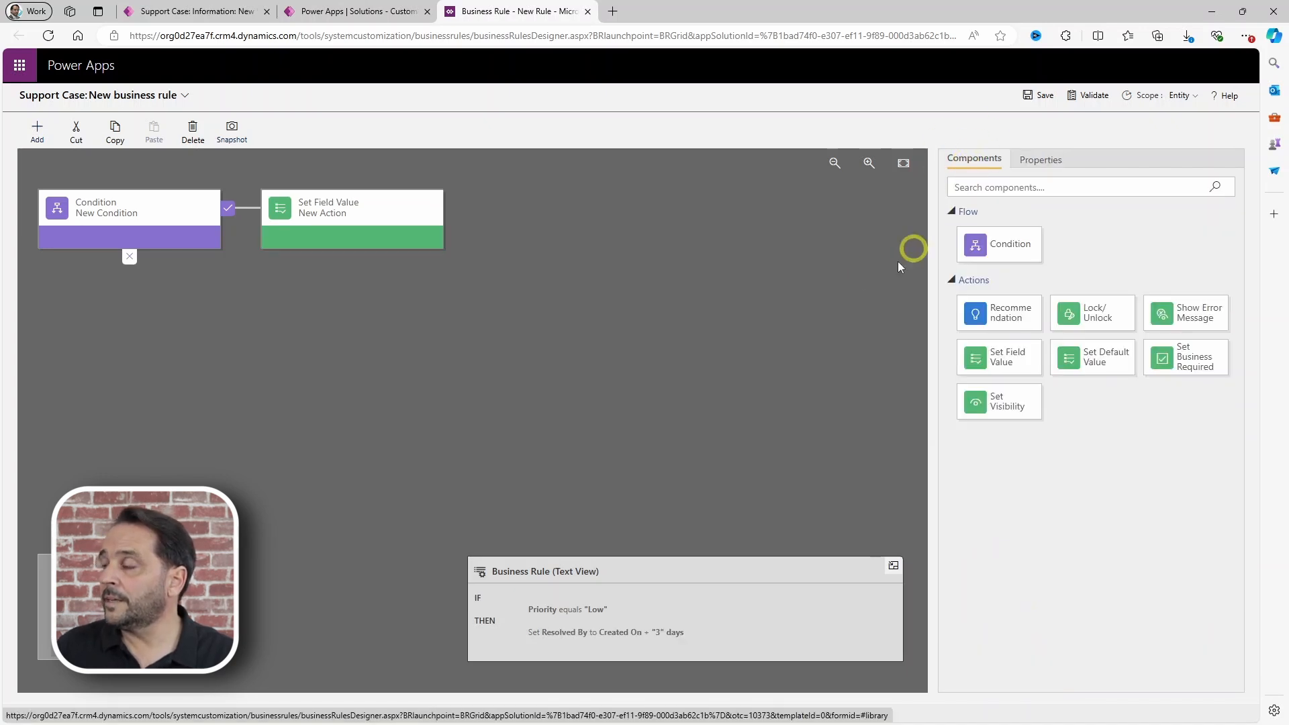
Step: Add a second condition checking Priority equals Normal
drag(1012, 250, 115, 280)
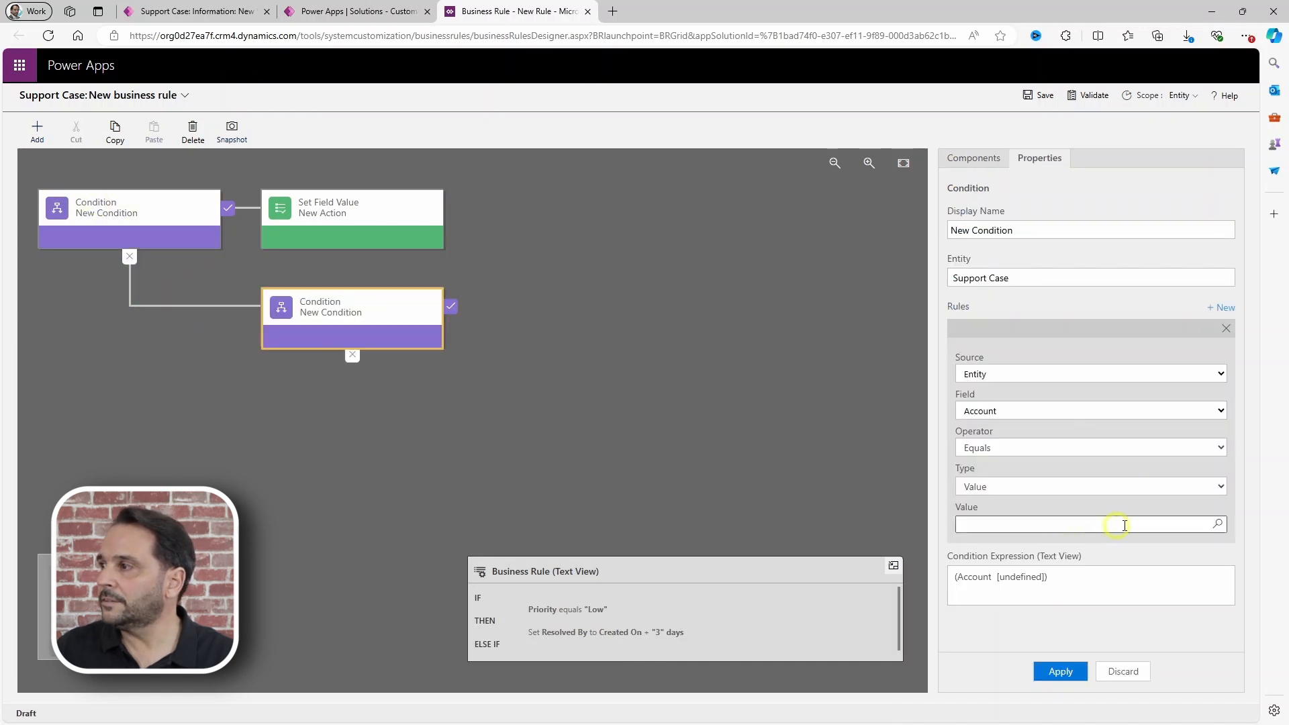
click(991, 412)
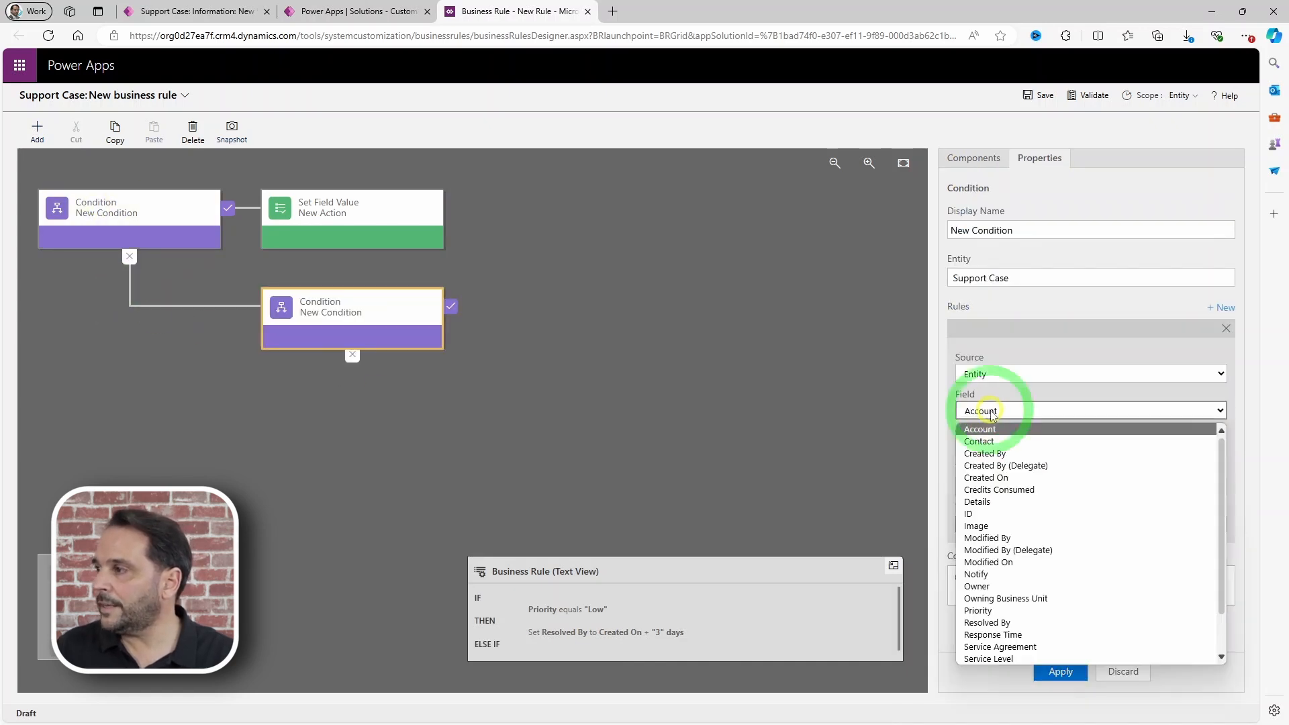
click(990, 609)
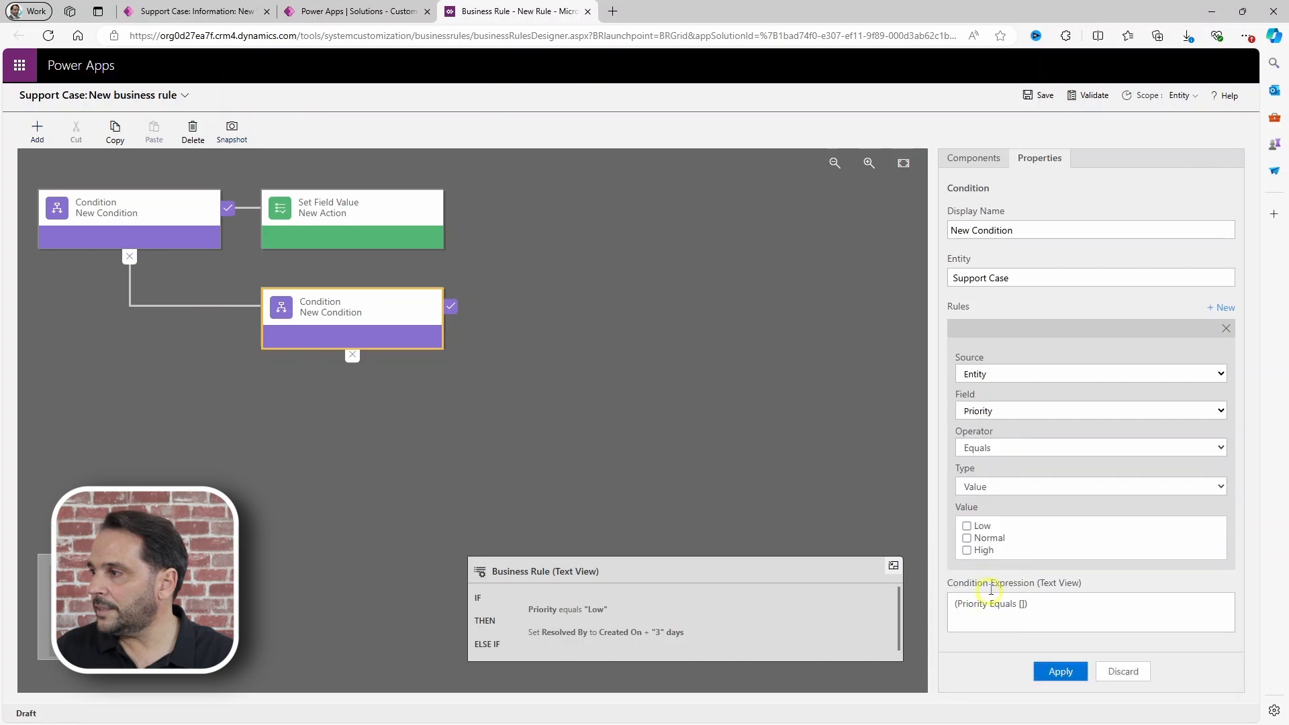
click(967, 538)
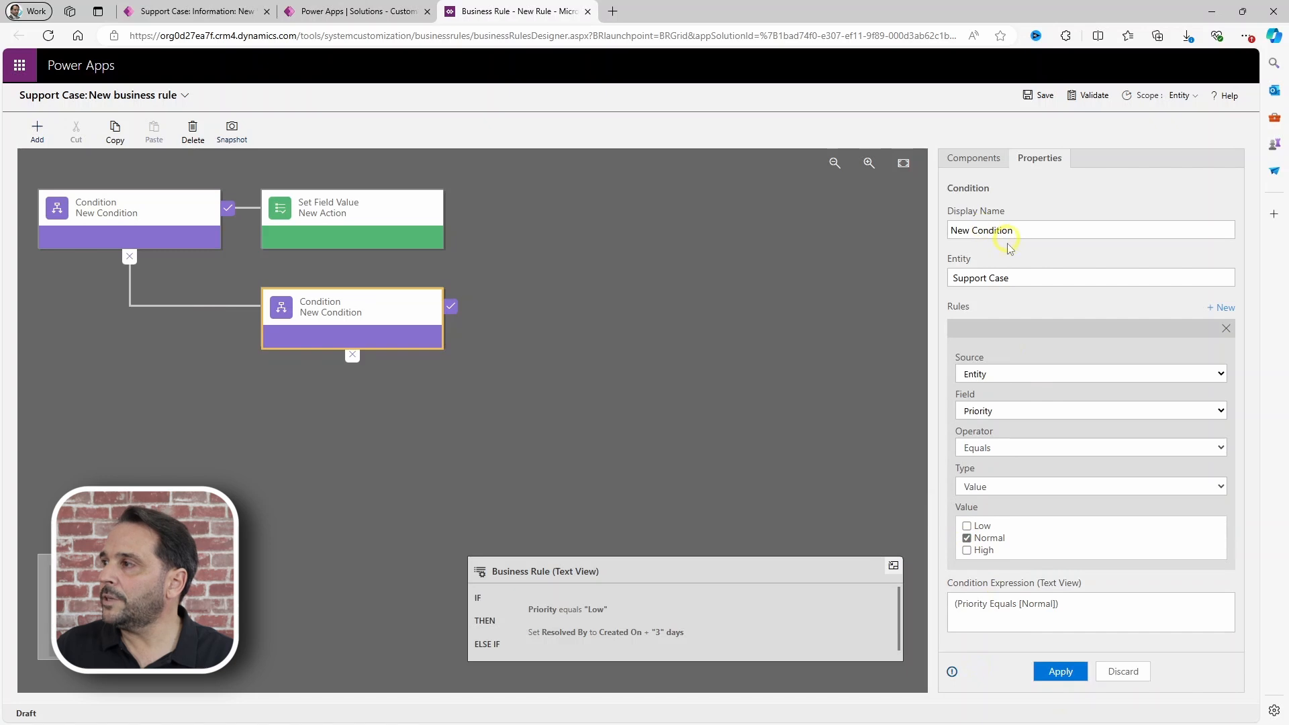
click(1061, 671)
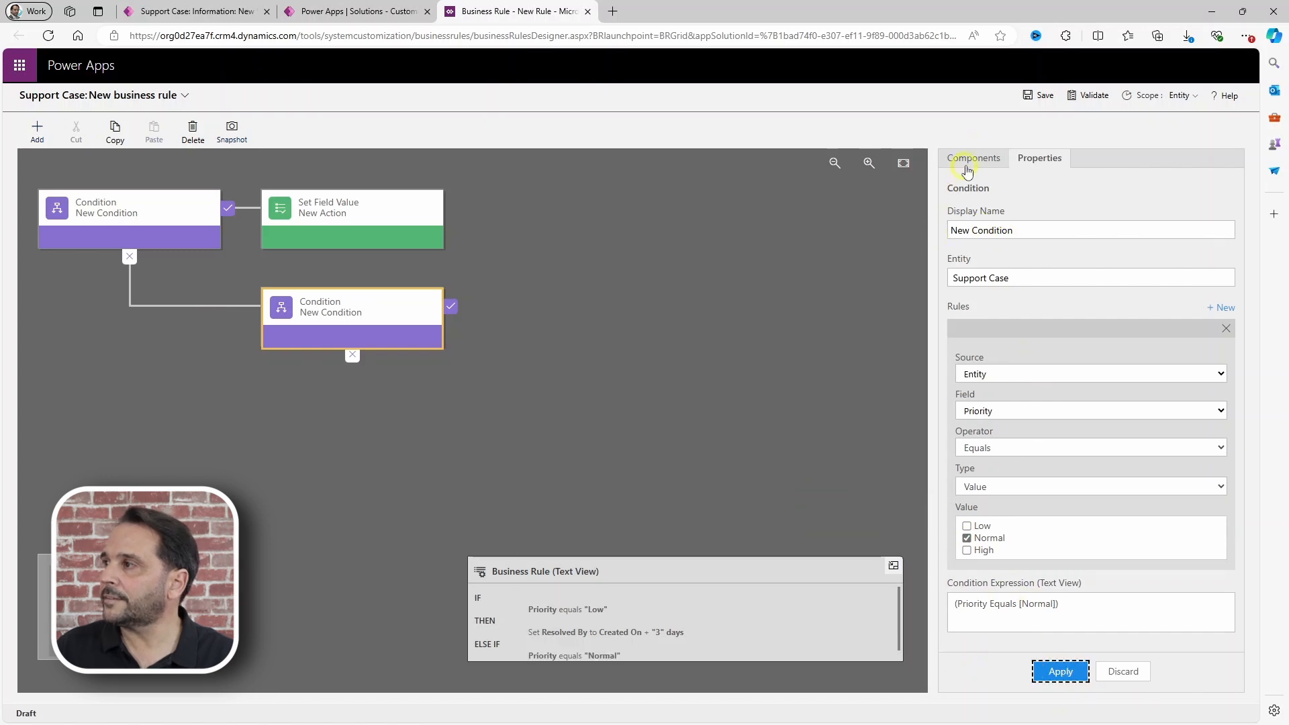
click(974, 159)
Step: Add a Set Field Value action for that branch setting Resolved By to Created On + 2 days
drag(1022, 356, 485, 354)
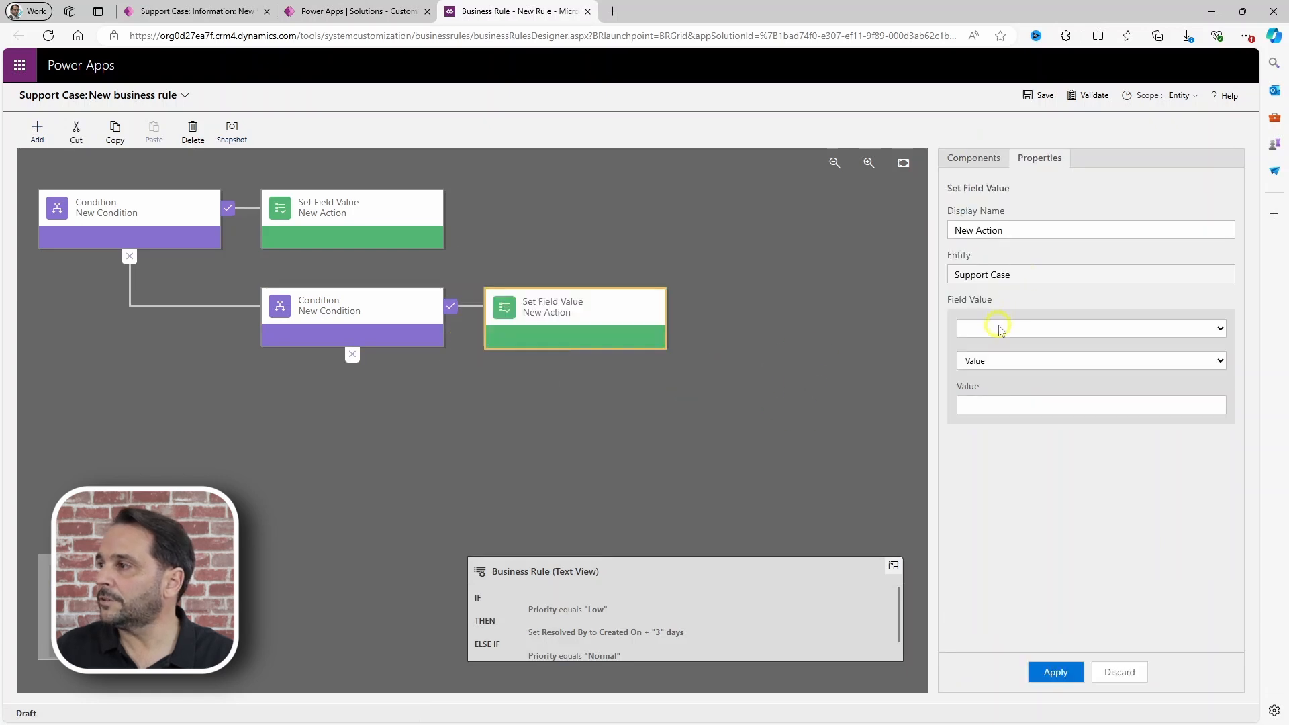
click(1000, 328)
click(986, 528)
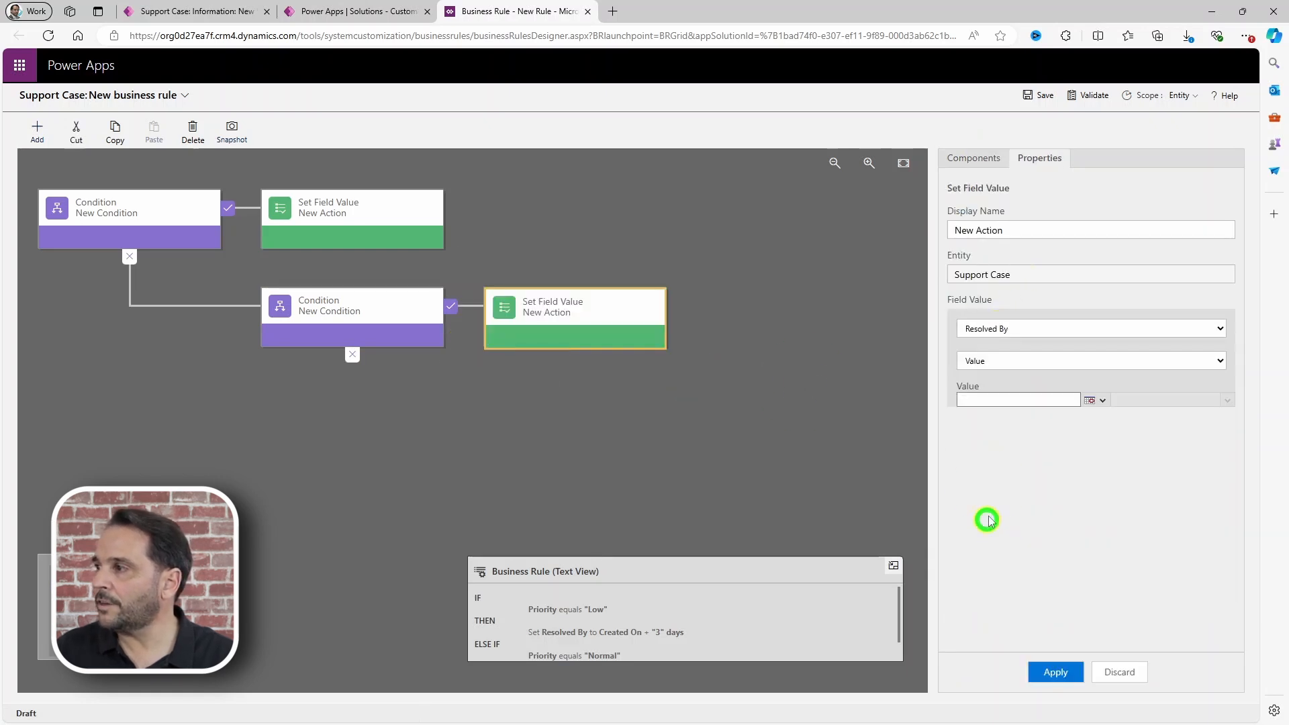
click(989, 363)
click(980, 401)
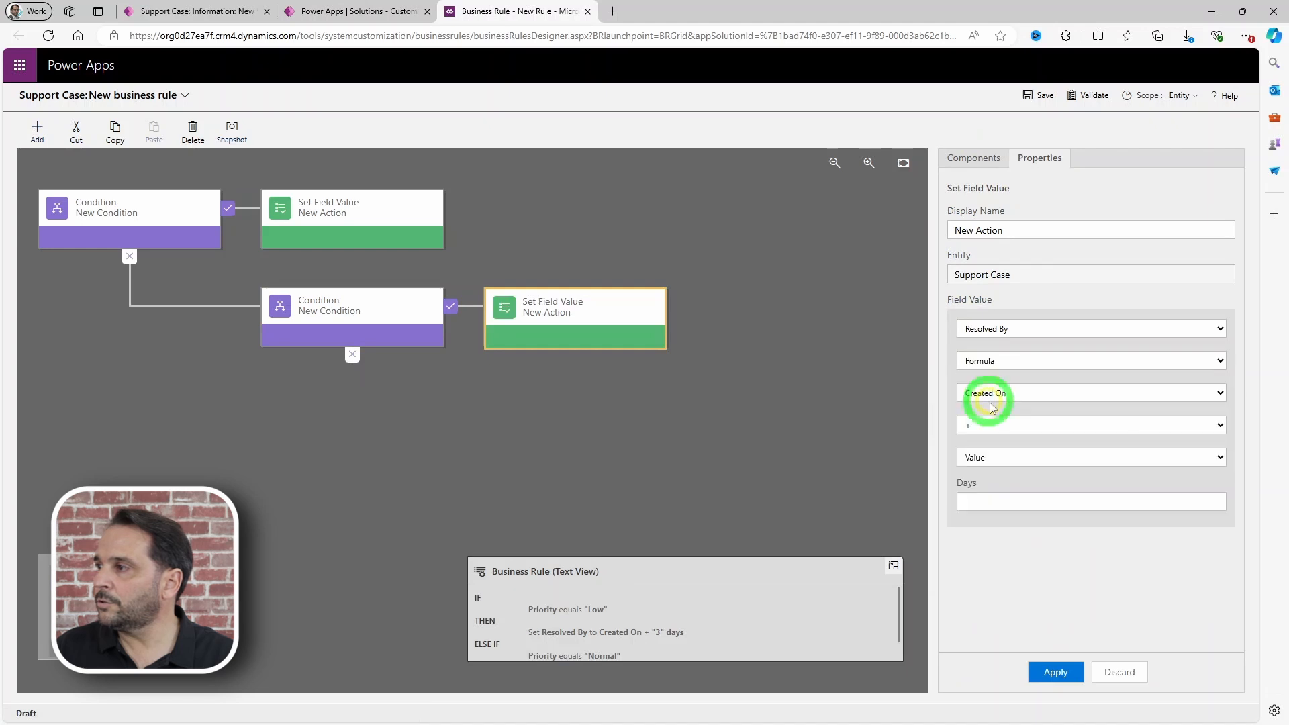
click(984, 500)
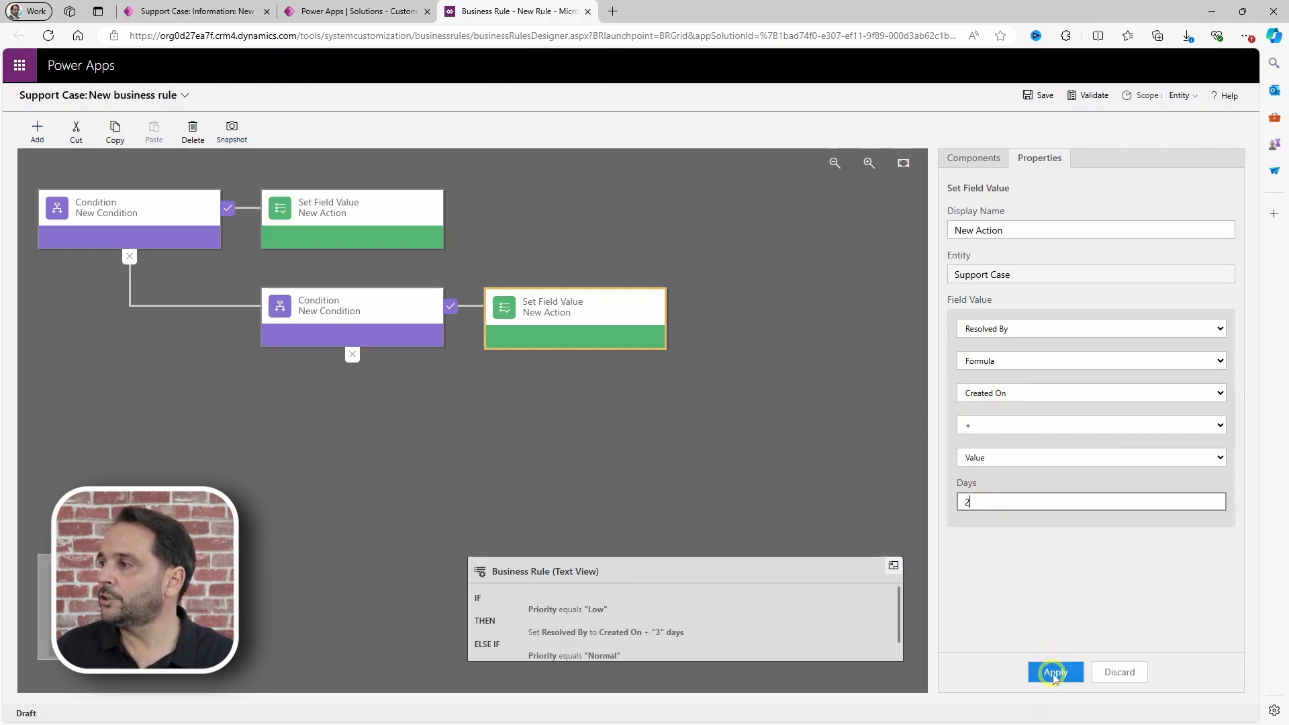
click(1055, 672)
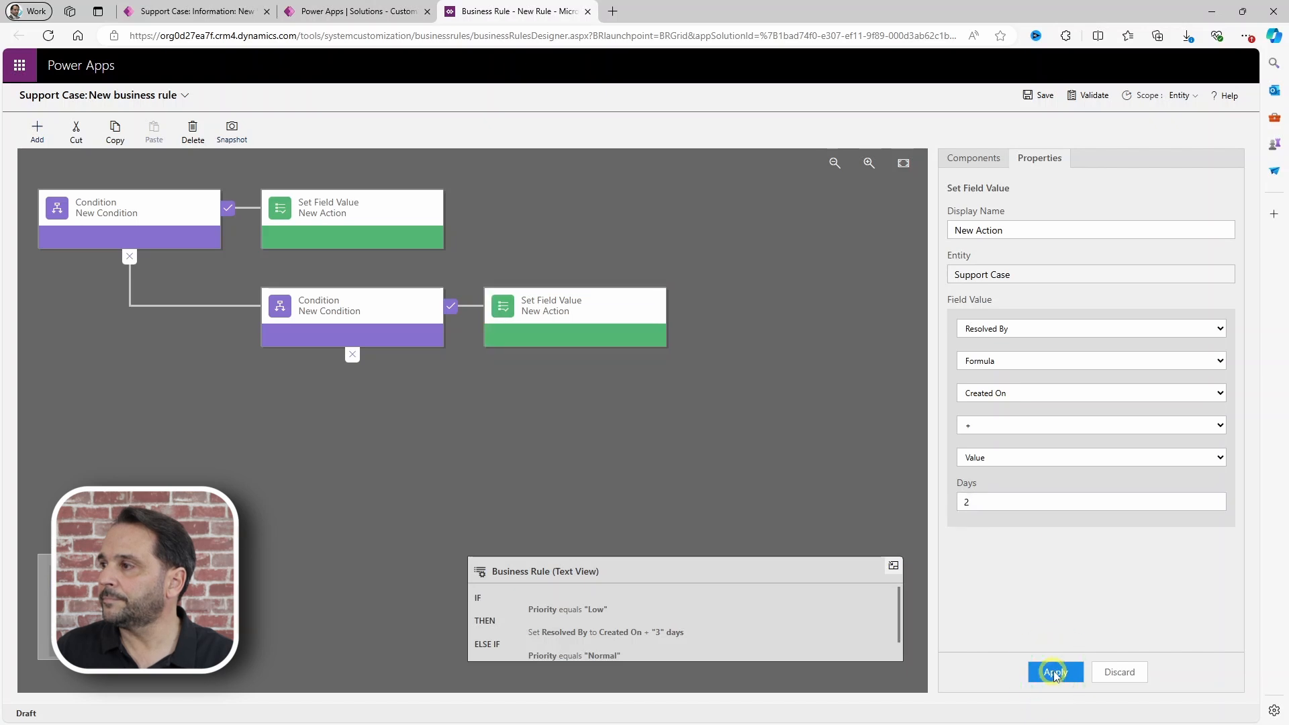
click(971, 160)
Step: Add an else action setting Resolved By to Created On + 1 day, then save the rule
drag(994, 360, 327, 383)
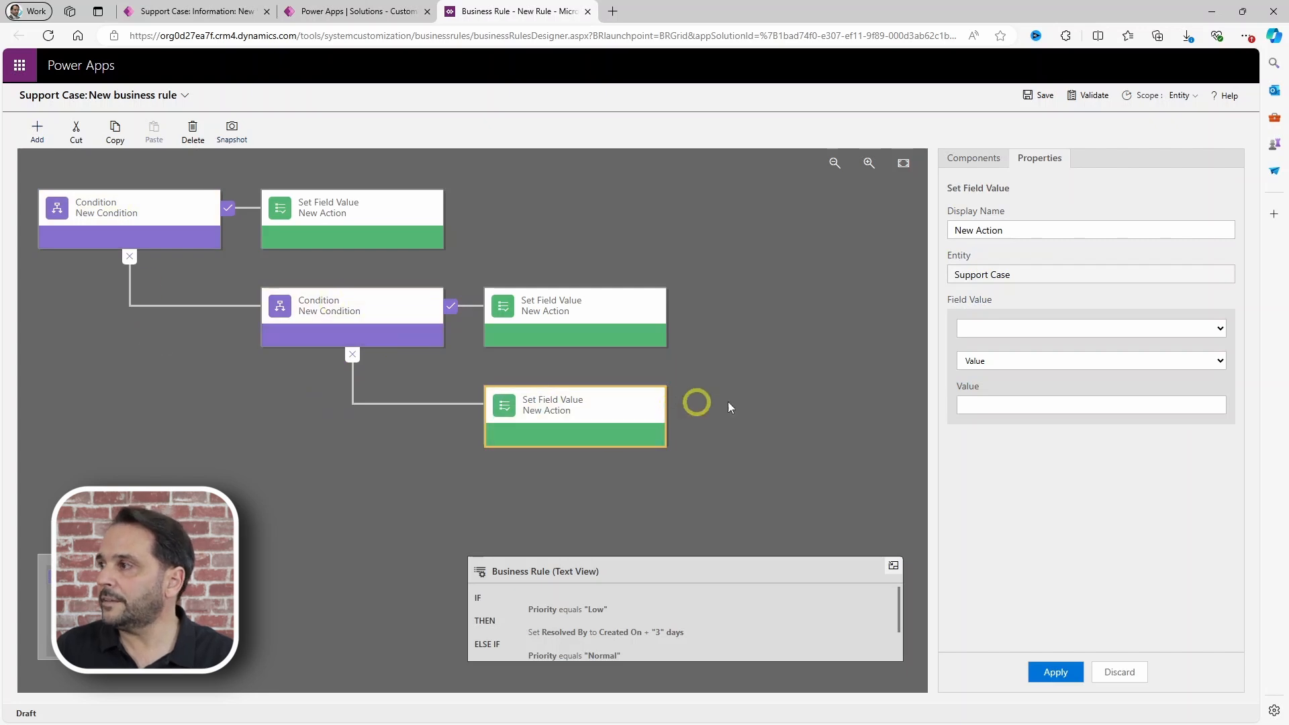
click(1004, 327)
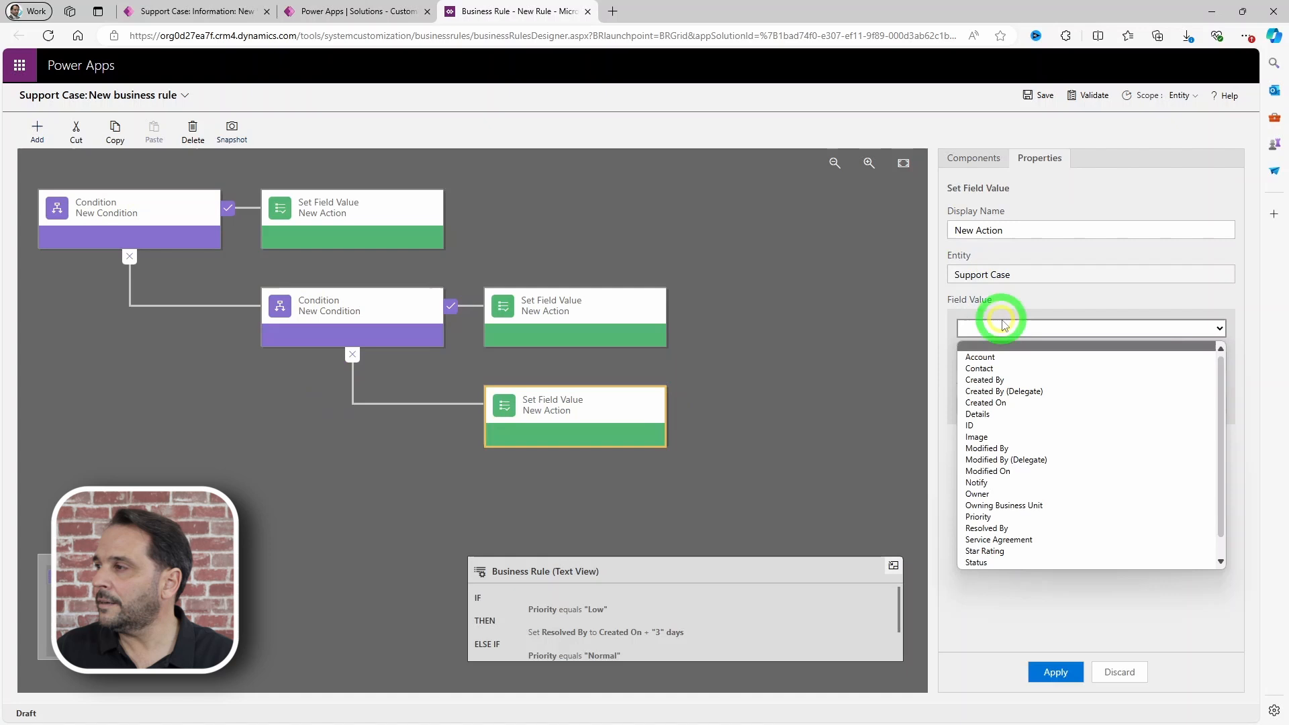
click(990, 528)
click(990, 361)
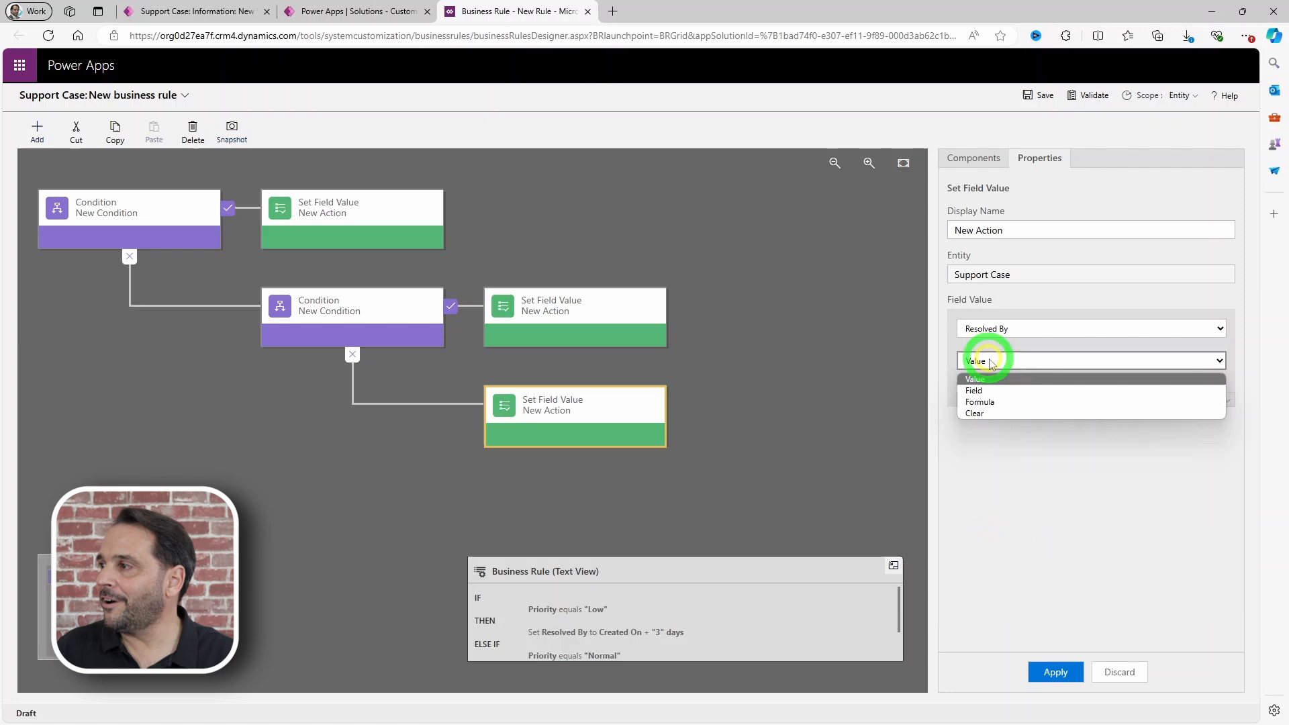
click(983, 402)
click(985, 504)
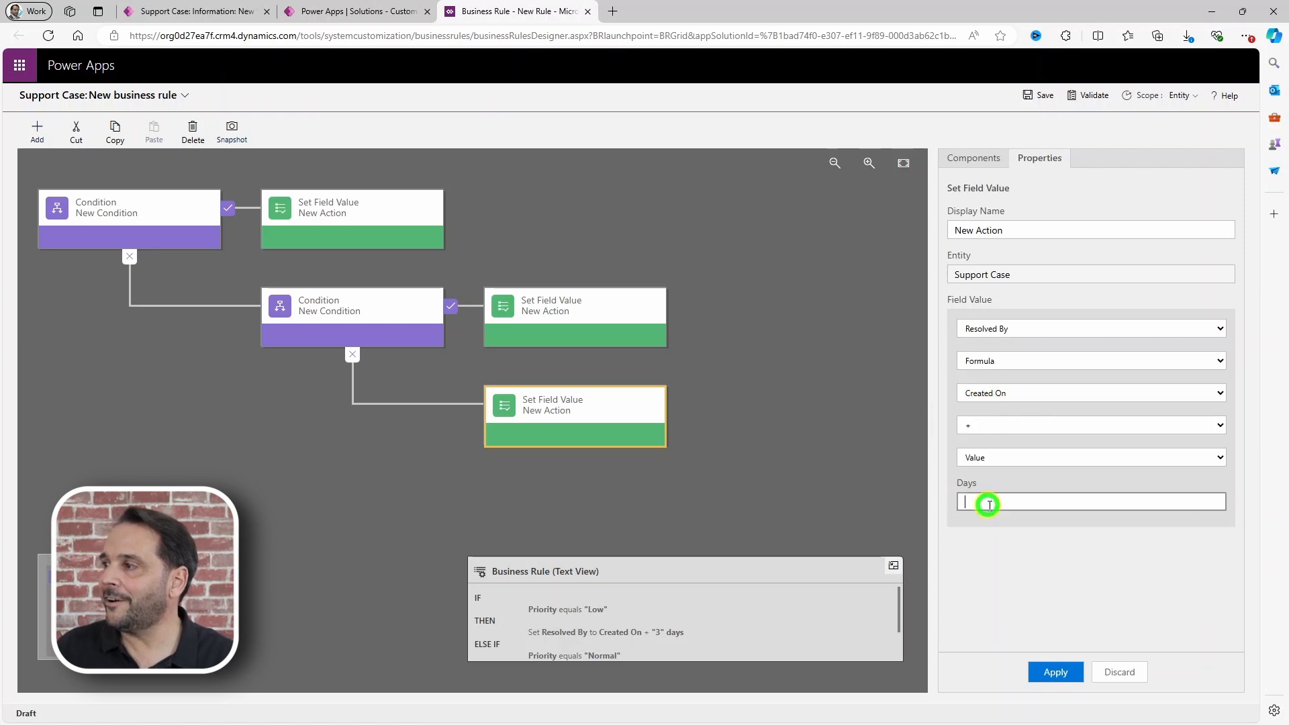
click(1051, 671)
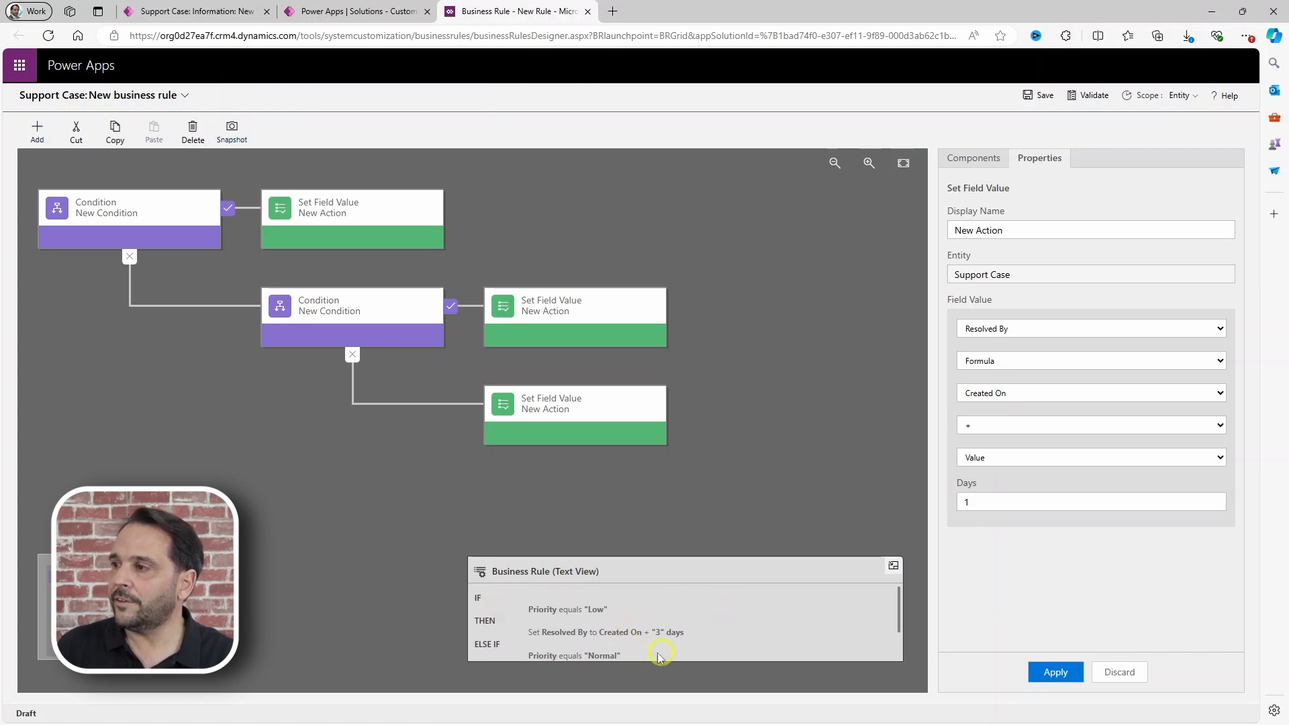
scroll(720, 632, down, 2)
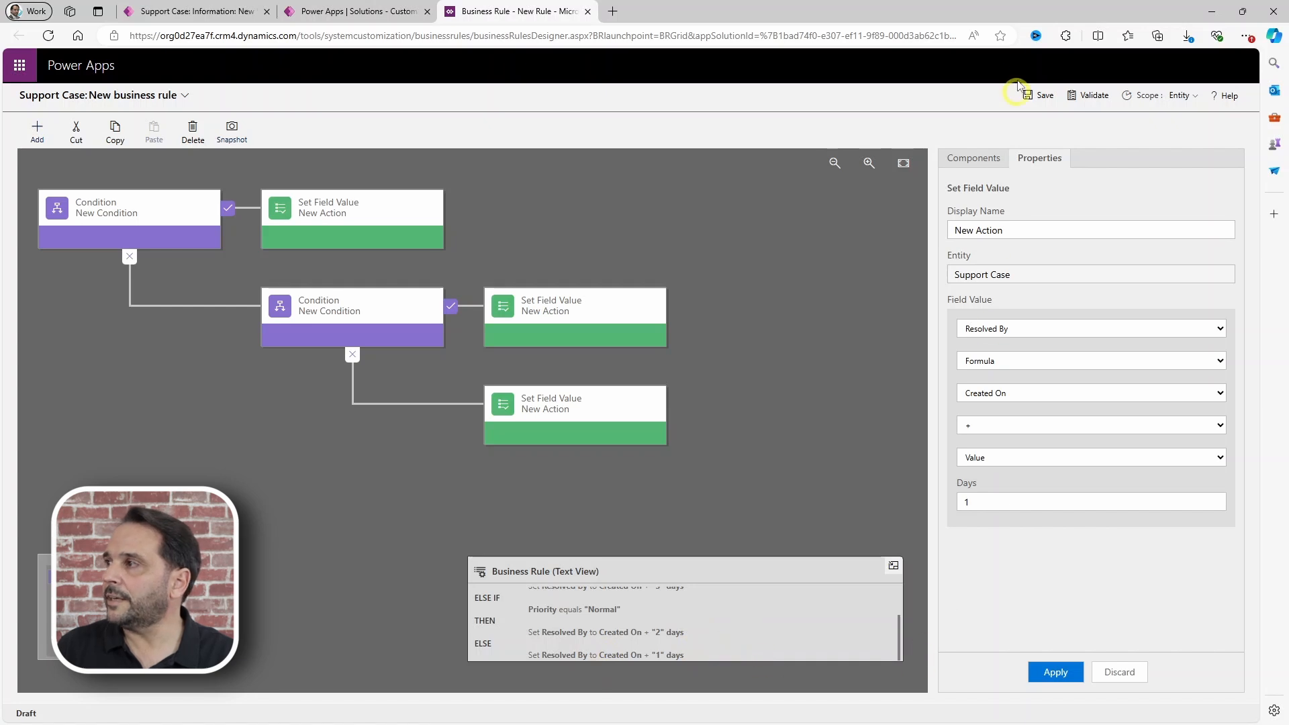
click(1040, 97)
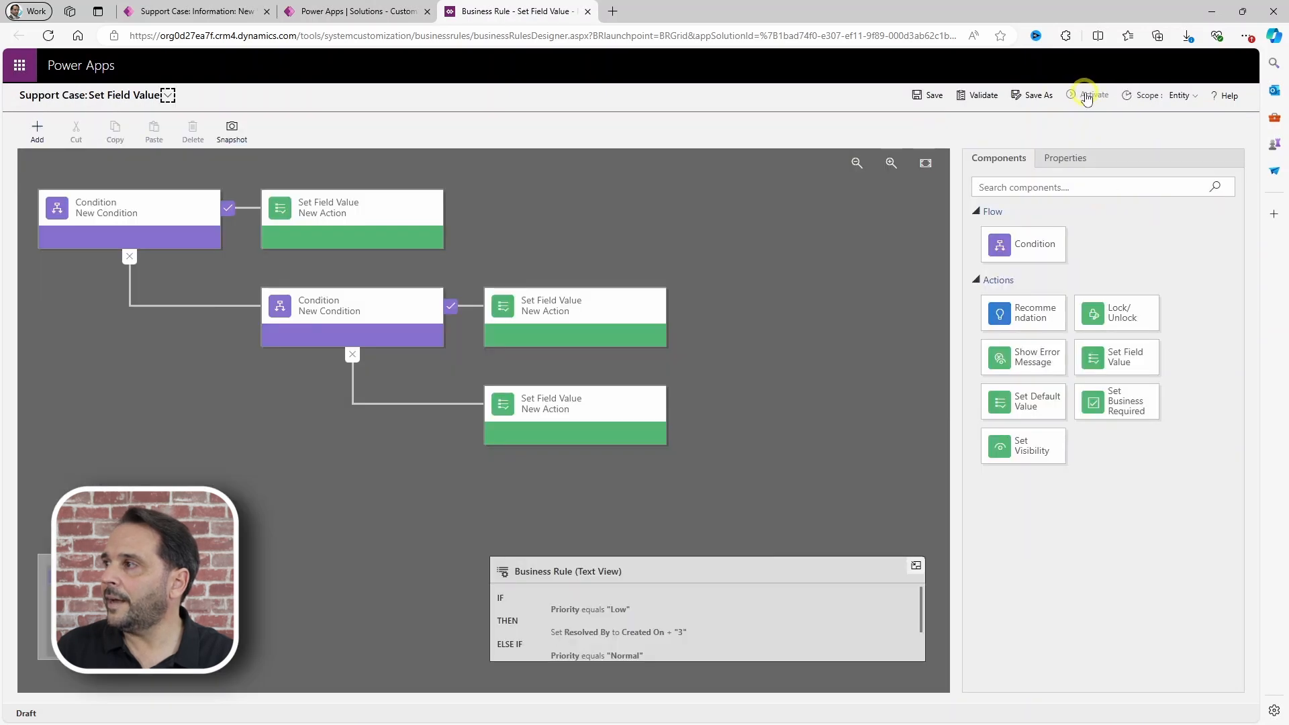
Step: Activate the saved Resolved By business rule and confirm the activation
click(1088, 95)
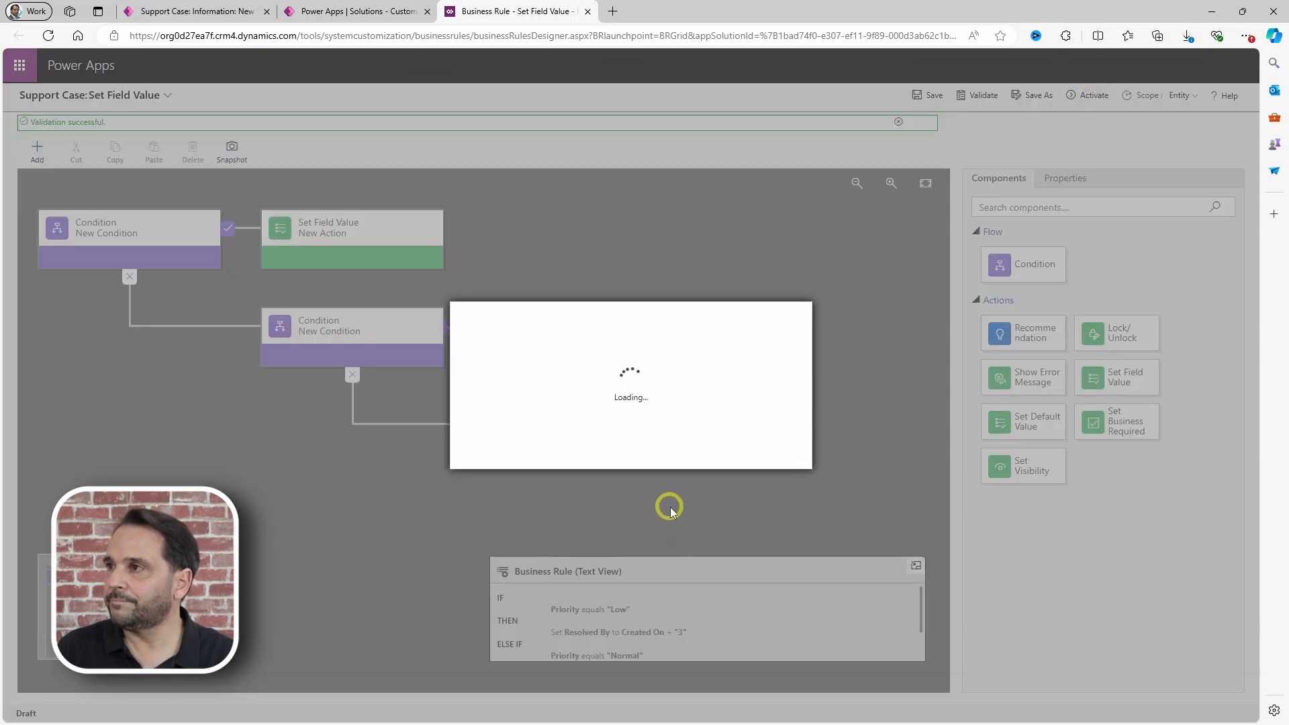
click(710, 453)
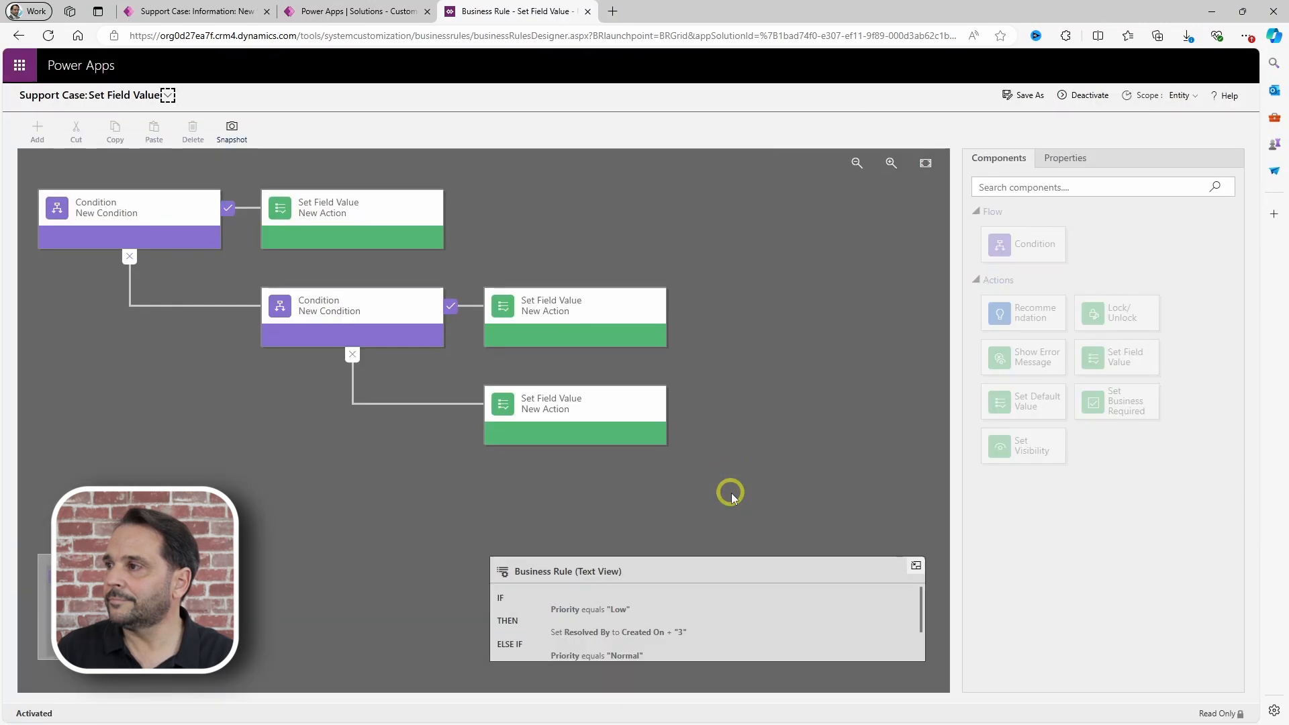
click(179, 12)
Step: Discard the unsaved draft case and reload the support cases list
click(59, 306)
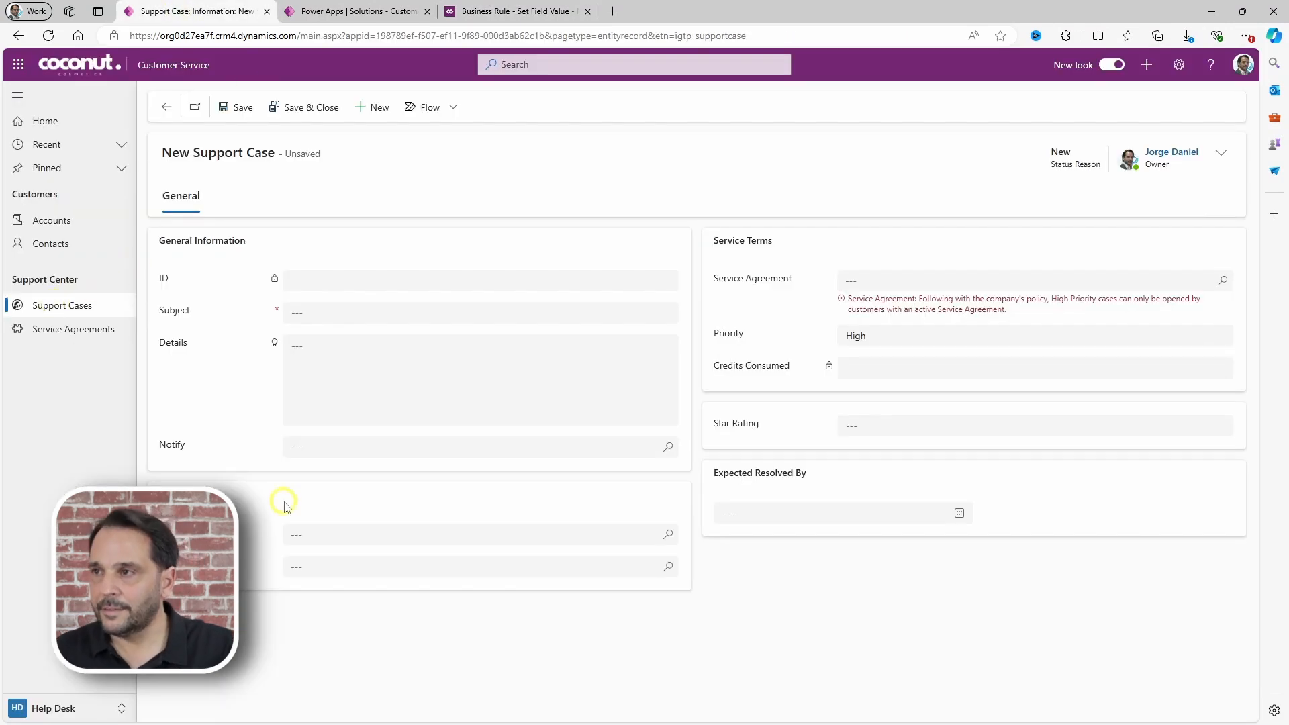
click(629, 431)
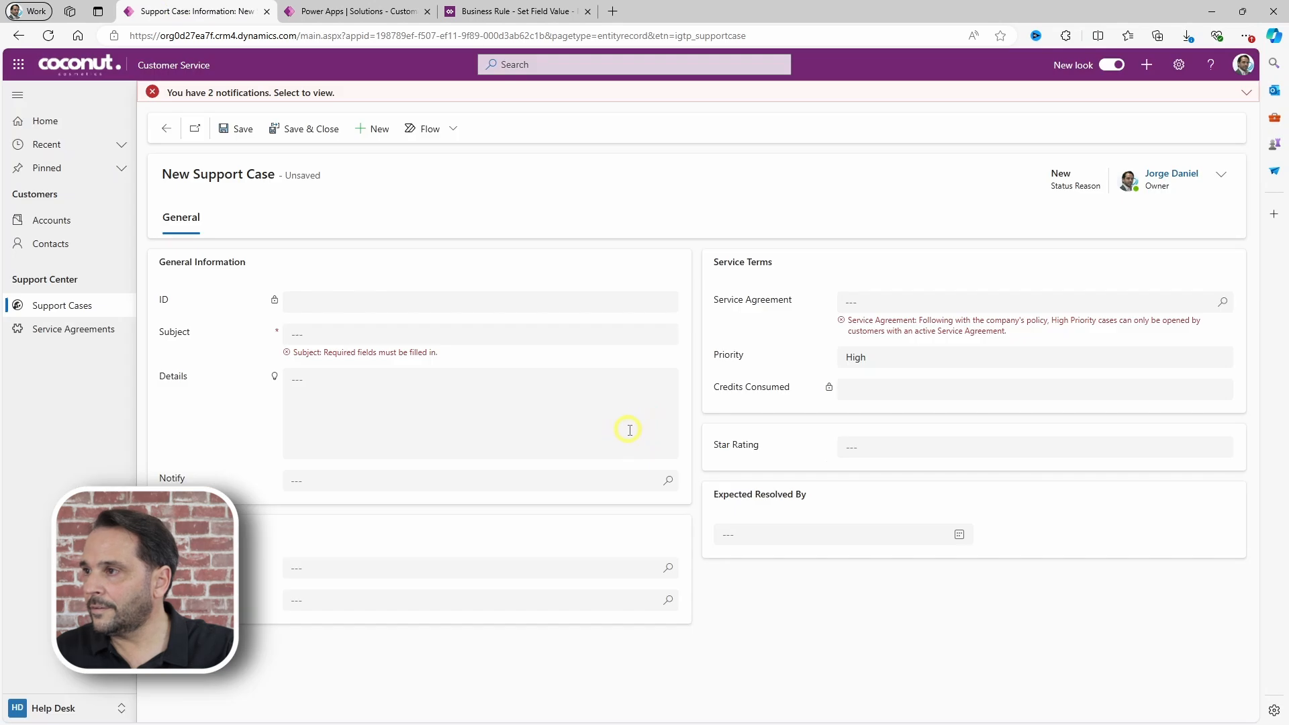
click(41, 305)
click(713, 433)
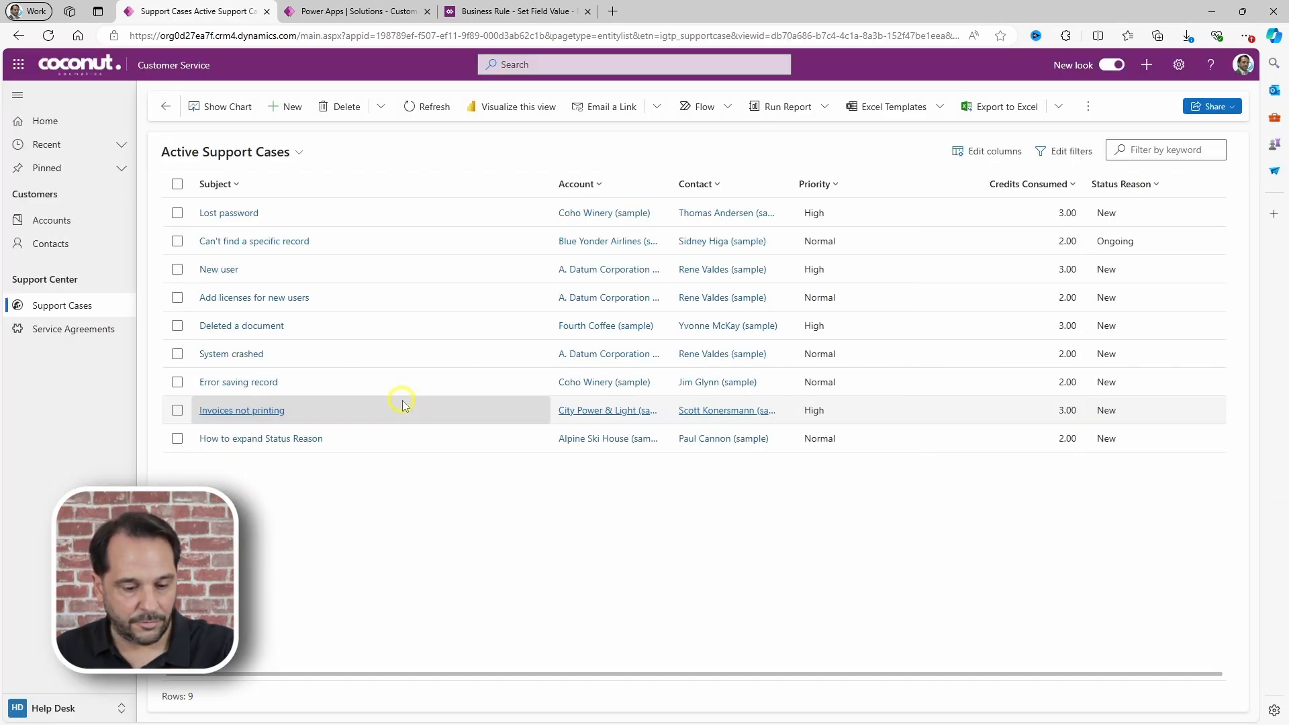
key(F5)
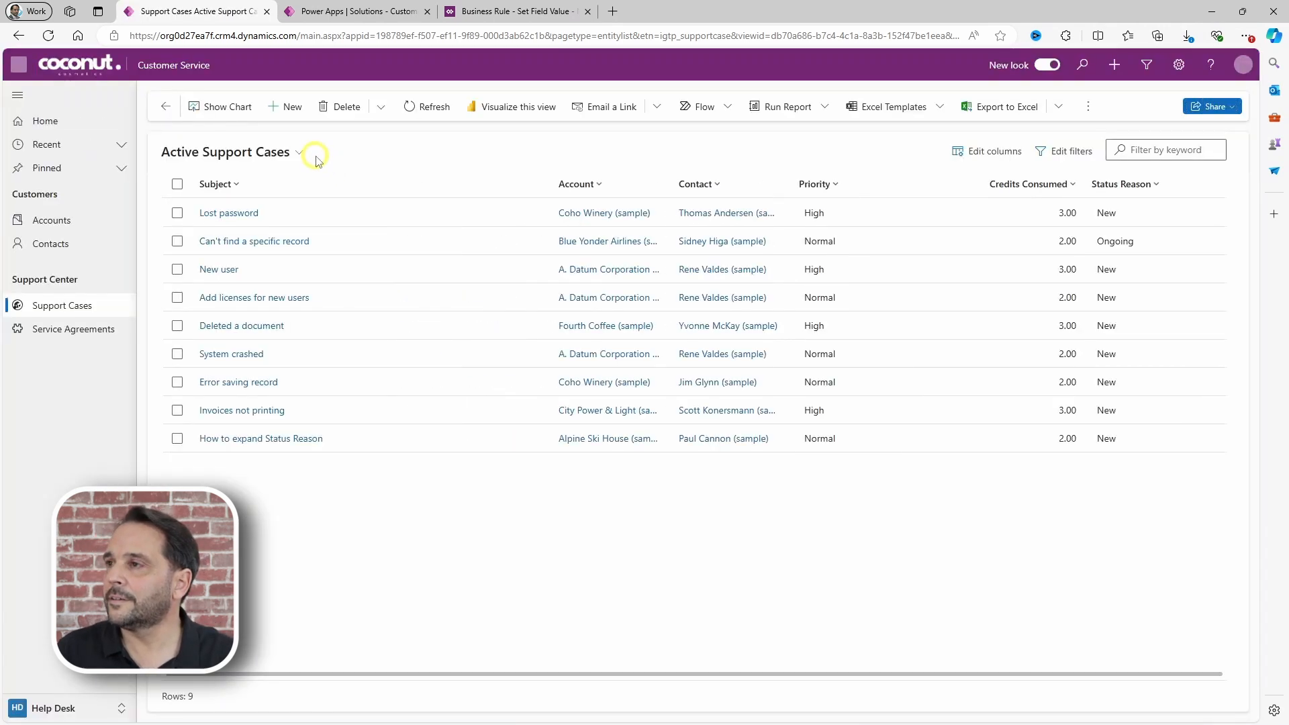
Step: Create a new Low-priority support case with subject 'Resolved by' and save it
click(289, 107)
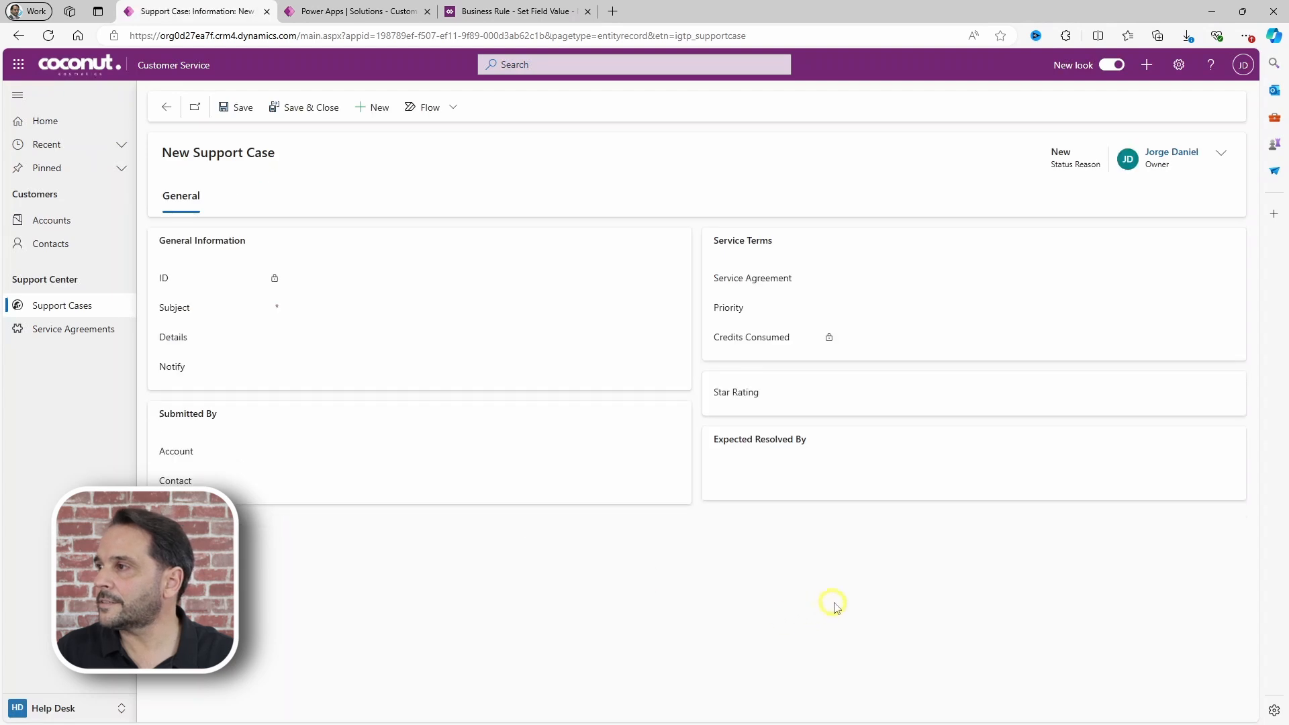
click(857, 311)
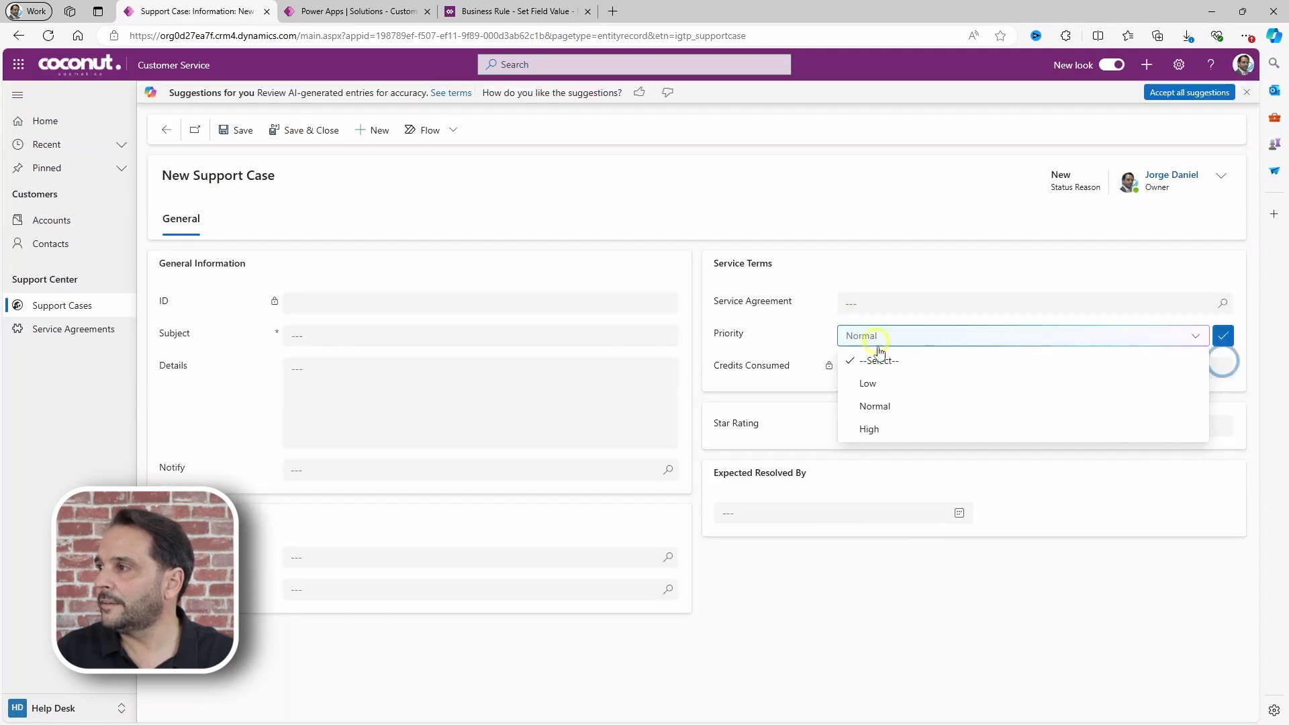
click(876, 390)
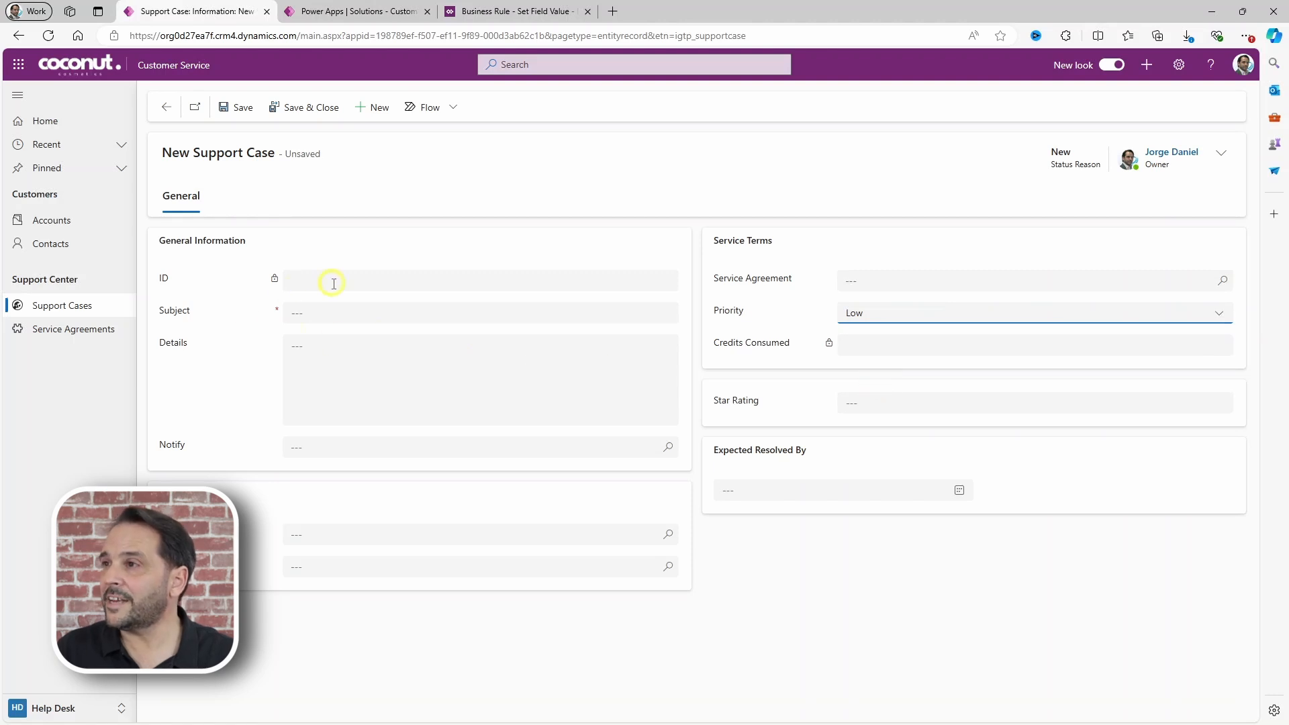
click(321, 310)
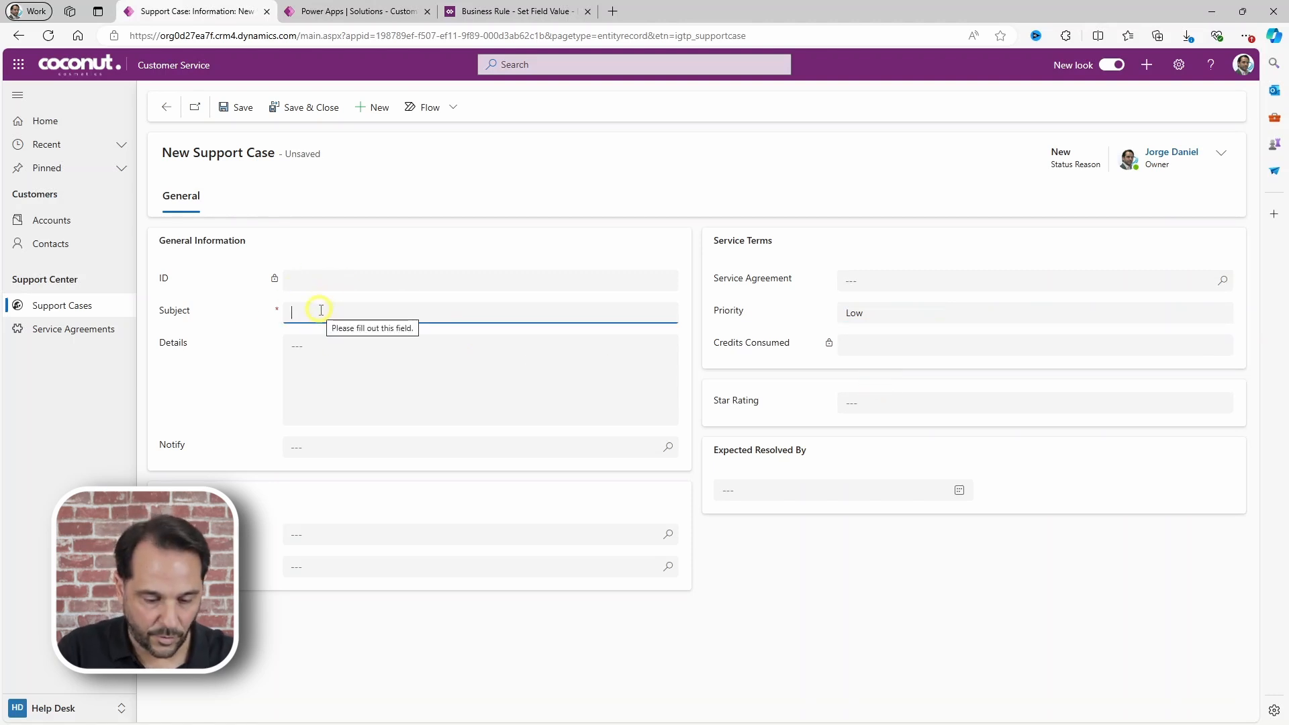
text(Resolved by)
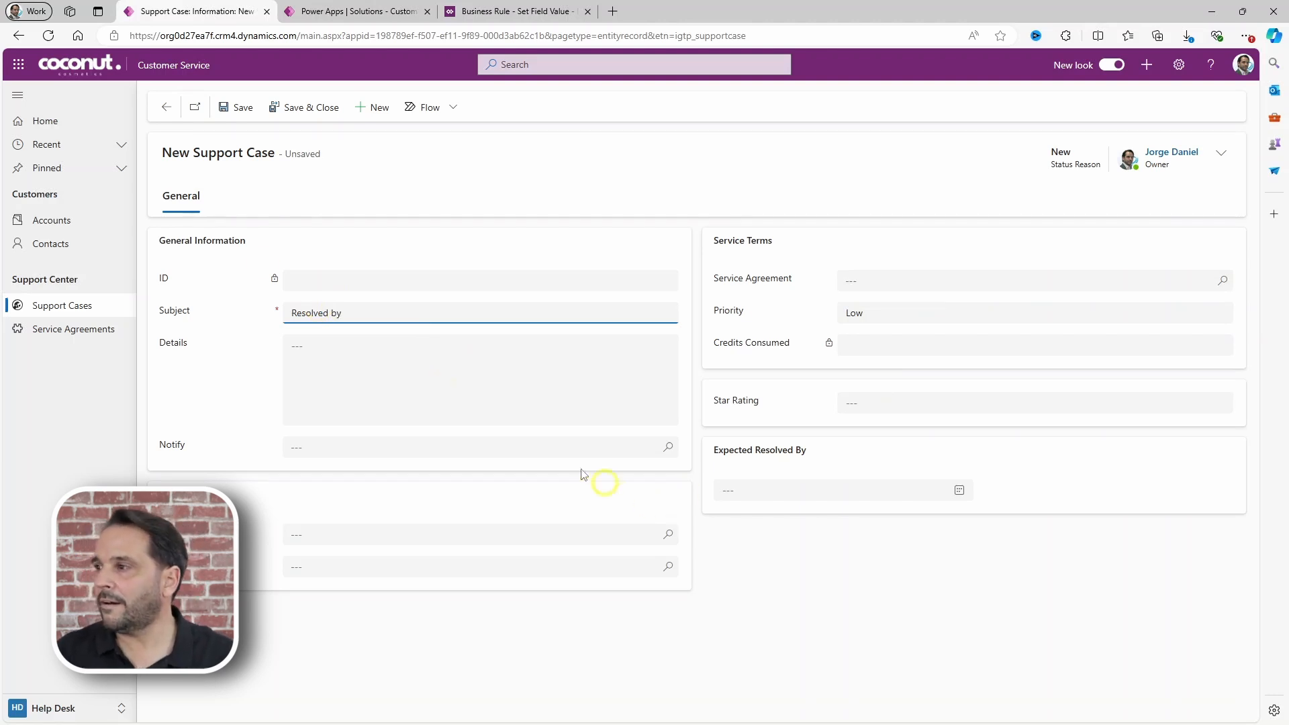
click(245, 110)
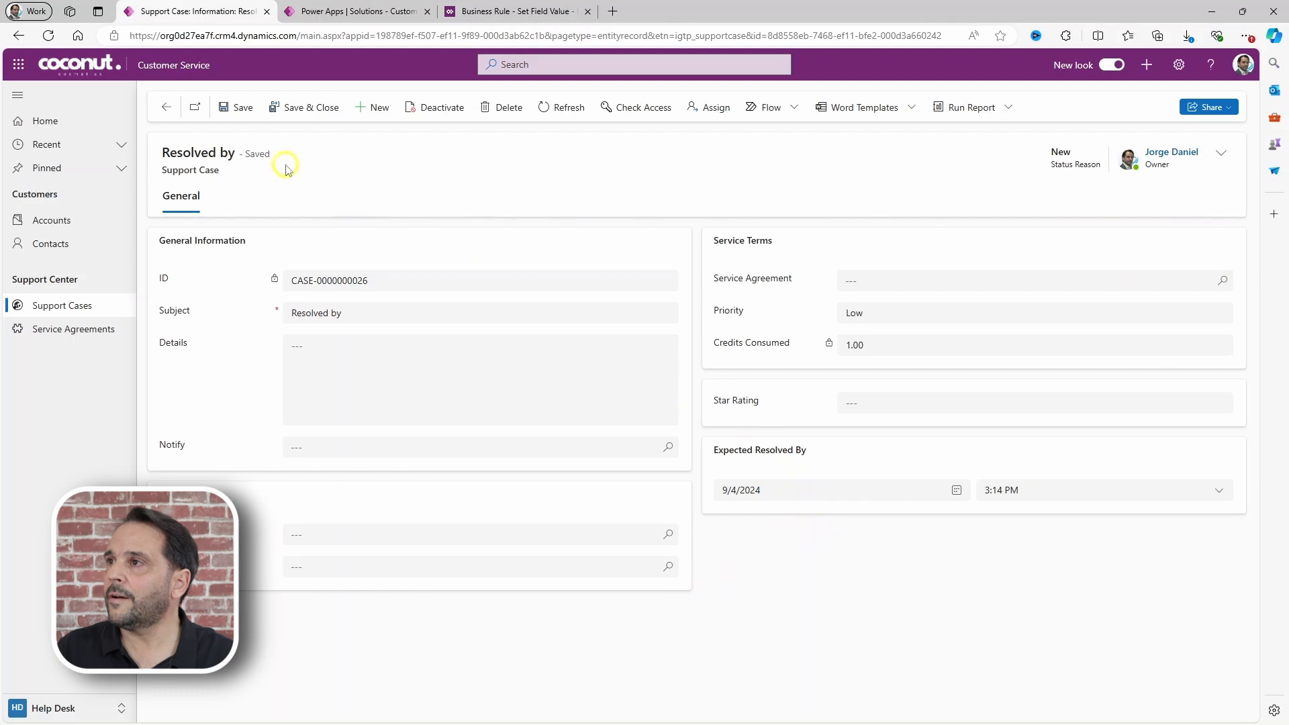
Step: Change the case priority to Normal and save it
click(876, 316)
click(873, 381)
click(238, 107)
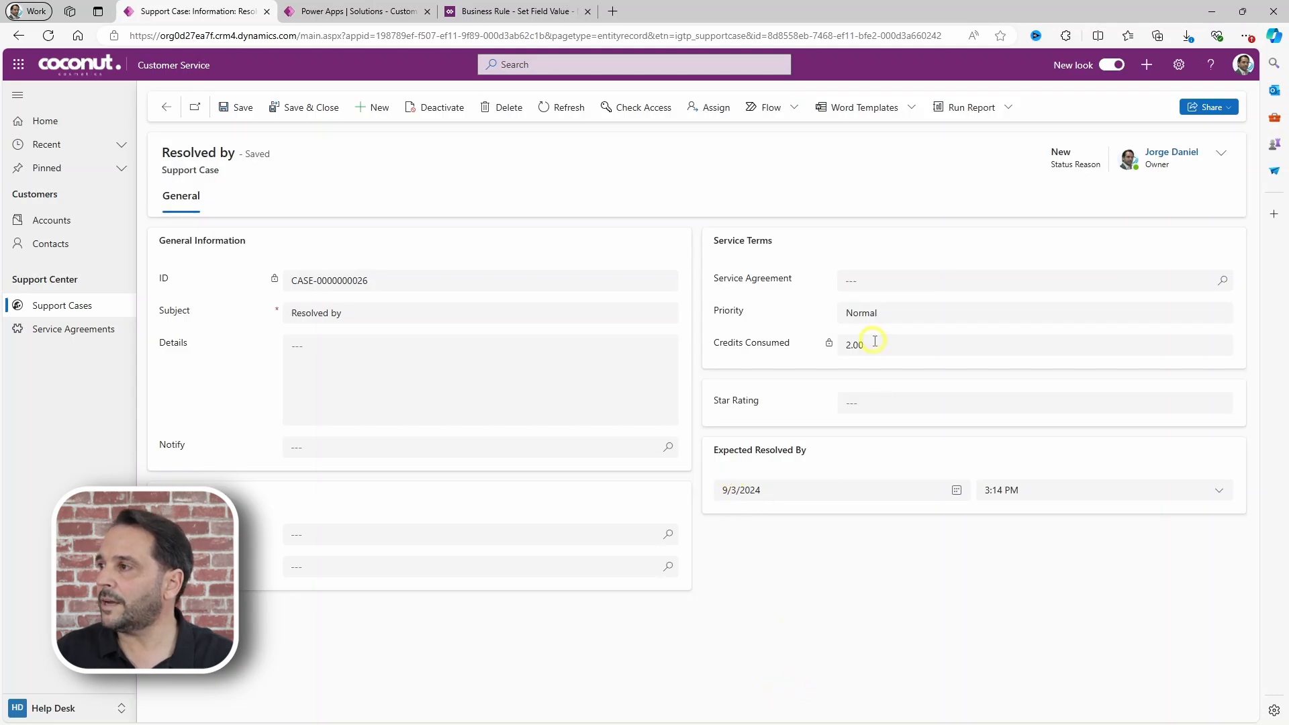
Step: Raise the case priority to High, attach the listed service agreement, and save
click(866, 312)
click(868, 407)
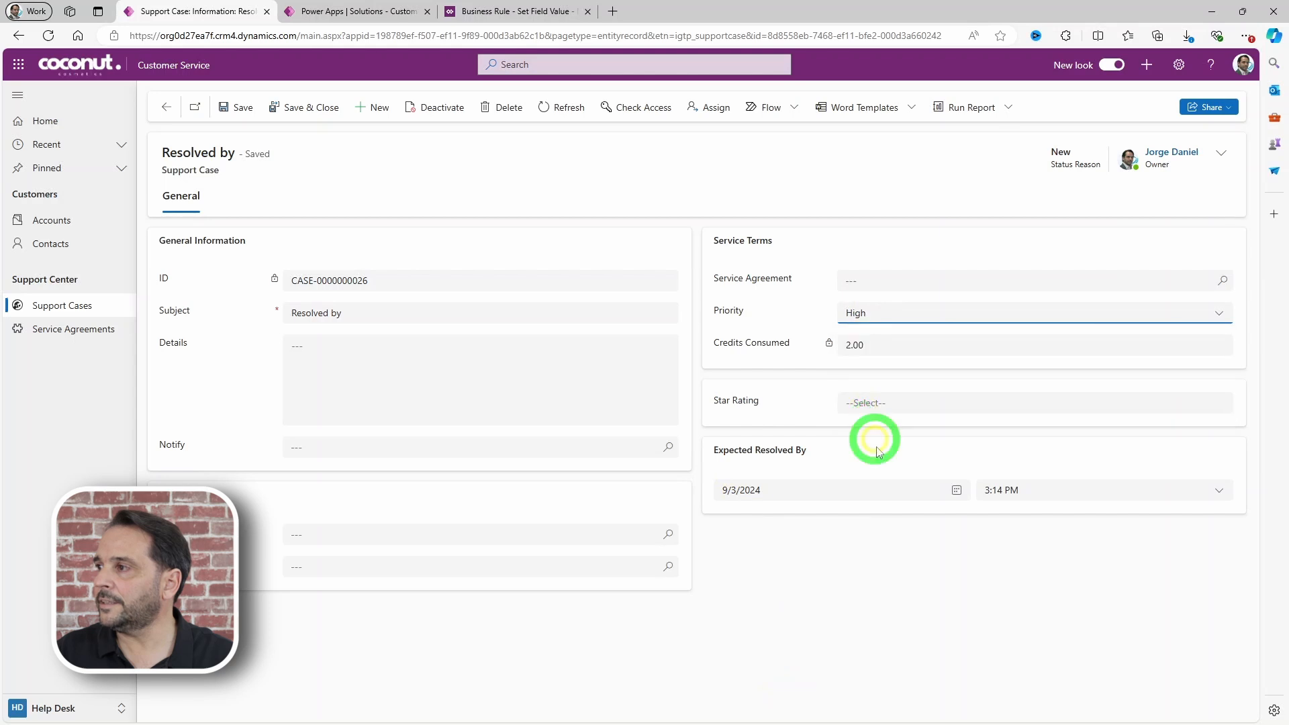
click(1222, 281)
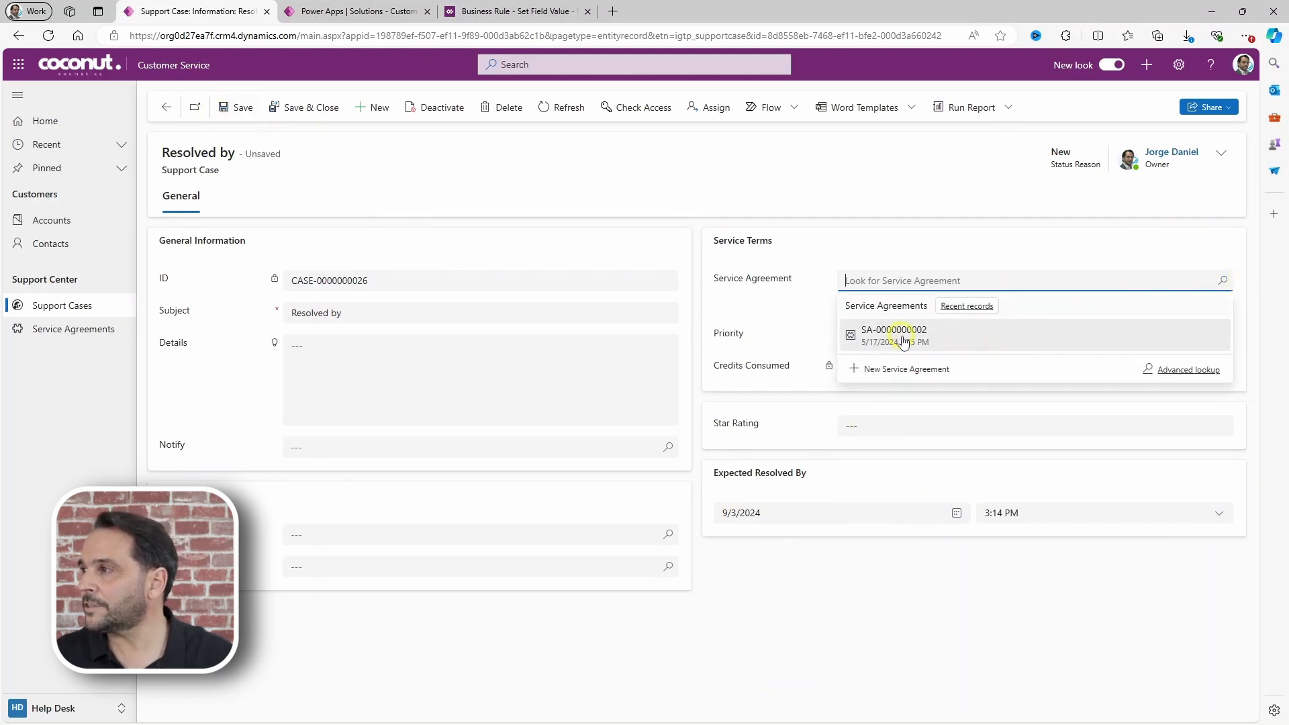
click(899, 332)
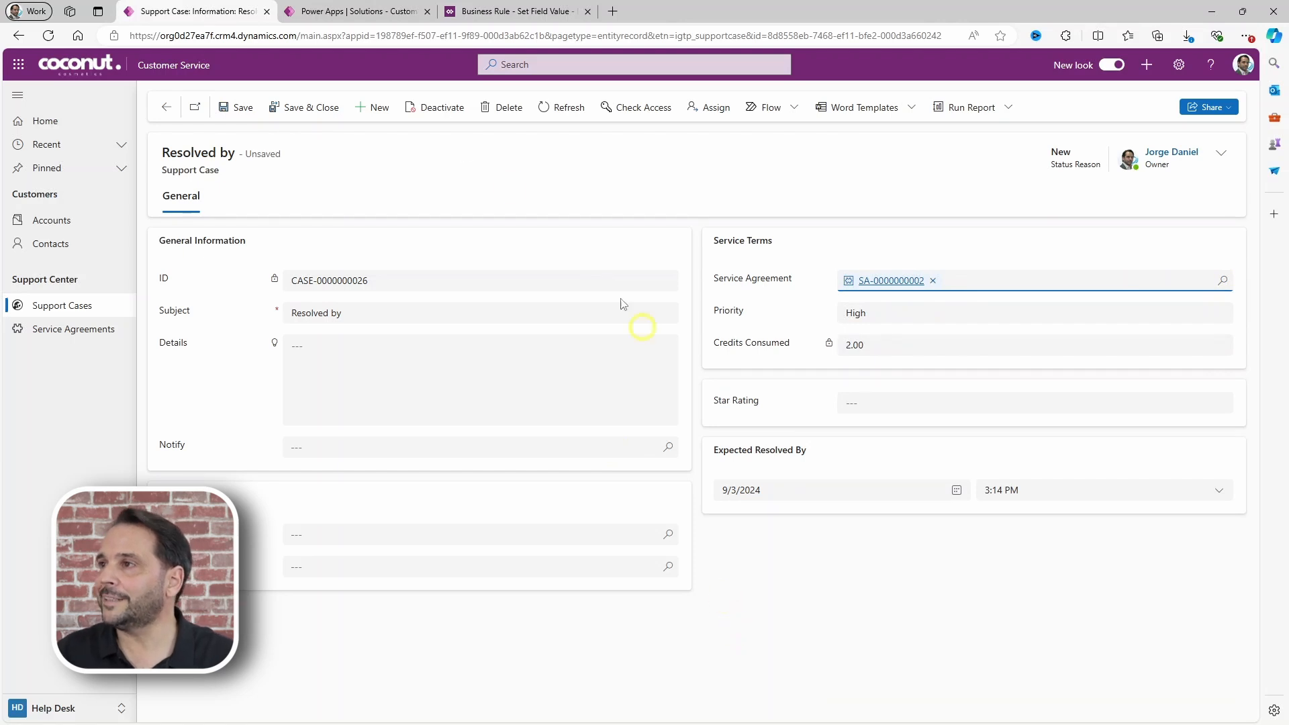
click(242, 108)
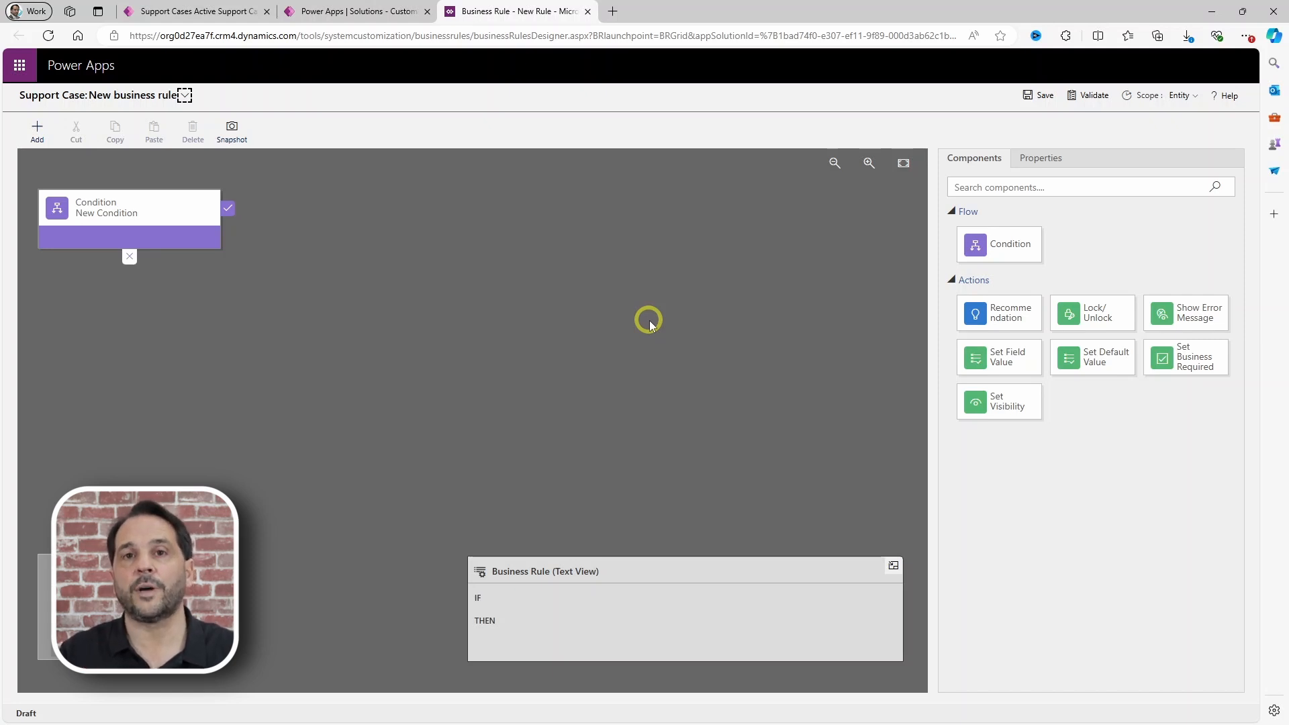
Step: Set the rule's condition to Priority equals High
click(153, 222)
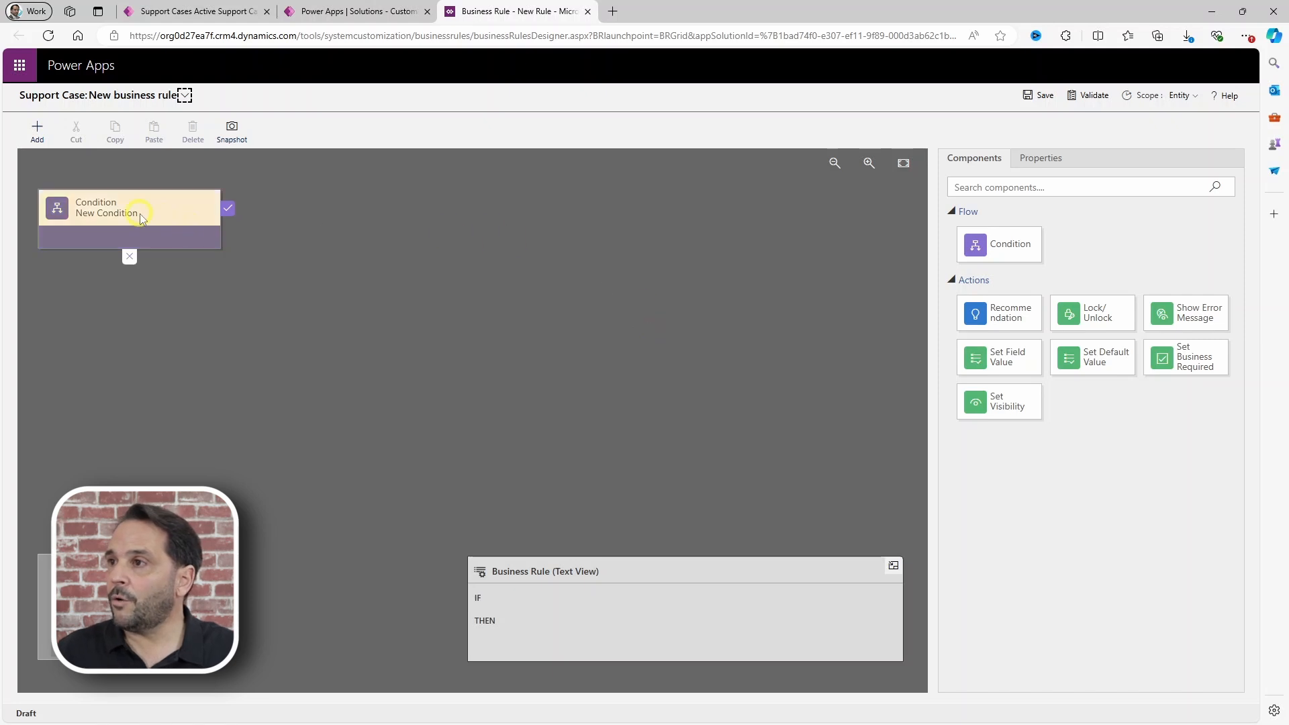
click(1043, 416)
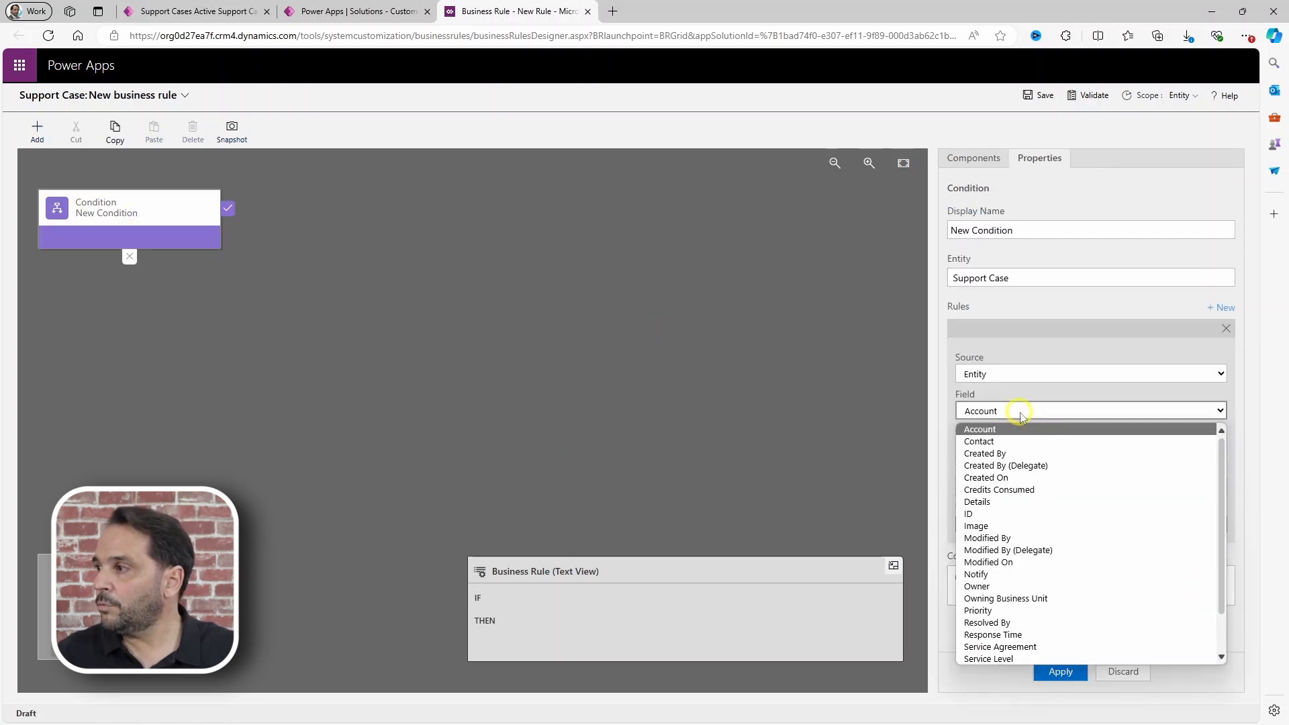
click(986, 611)
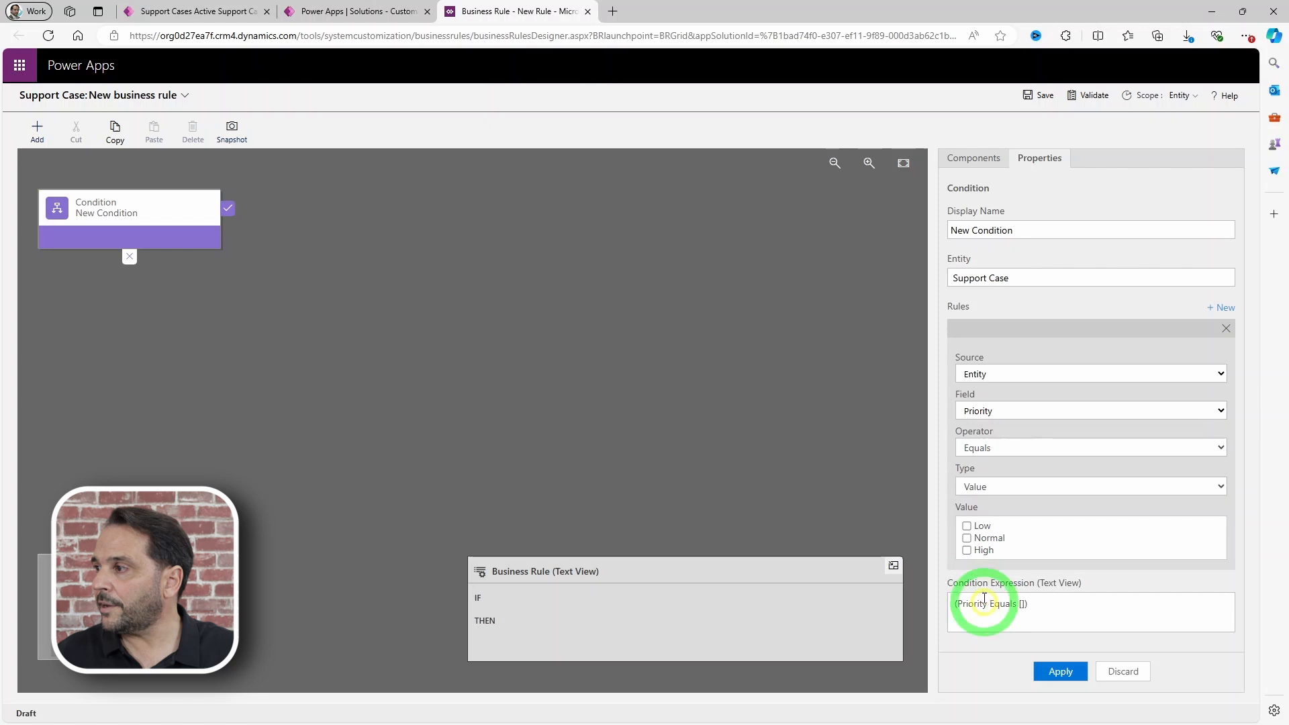
click(966, 551)
click(1061, 671)
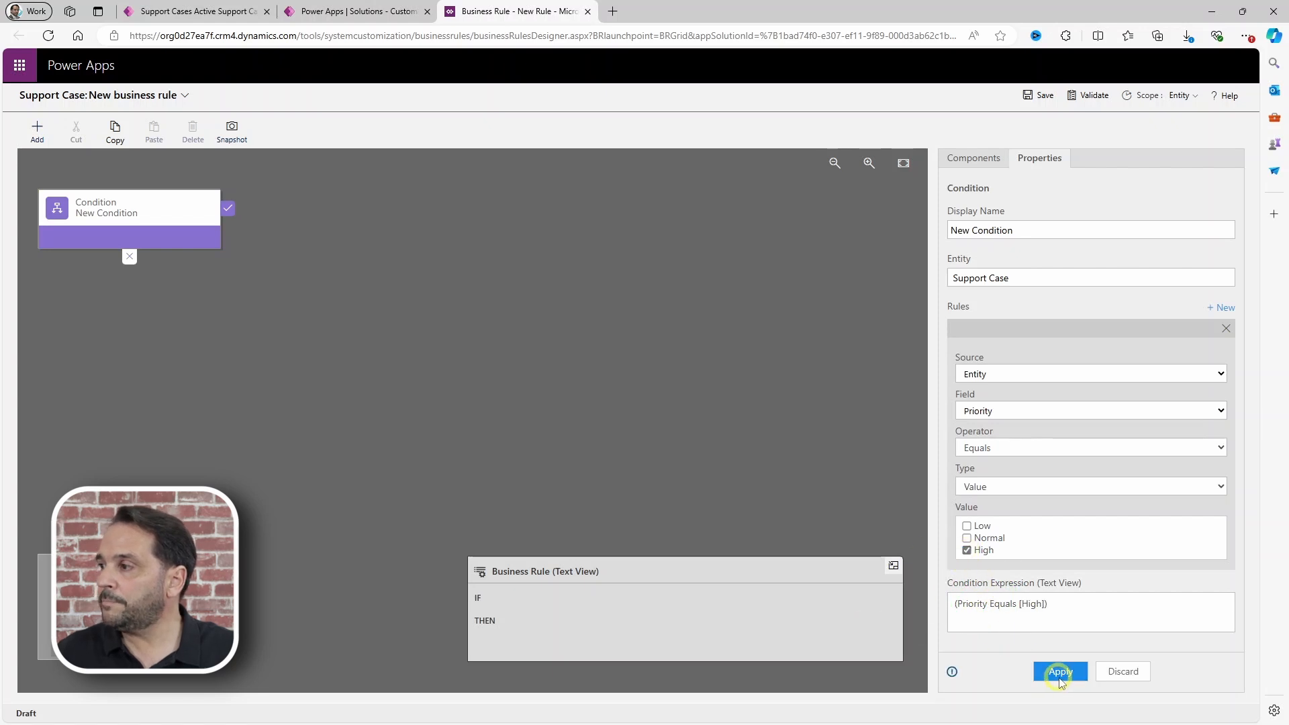
Step: Add a THEN action making Contact Business Required
click(974, 159)
drag(1183, 369, 236, 232)
click(1008, 327)
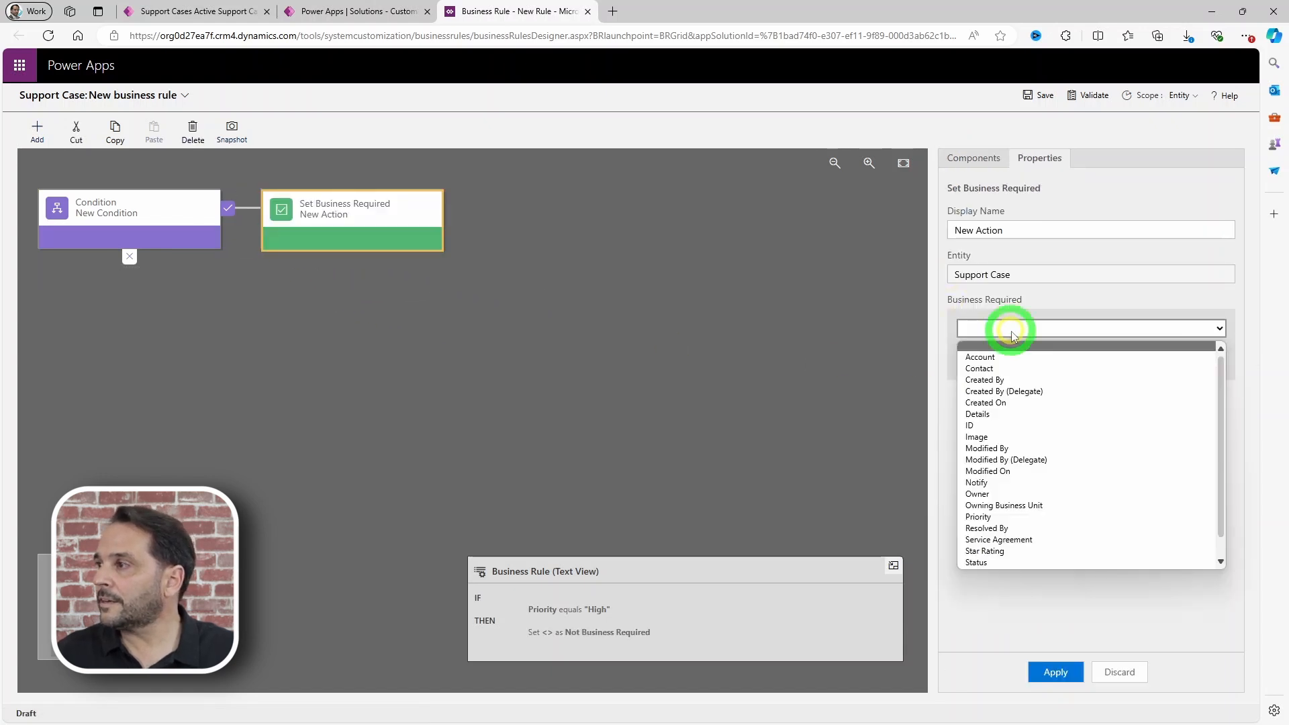
click(987, 369)
click(991, 361)
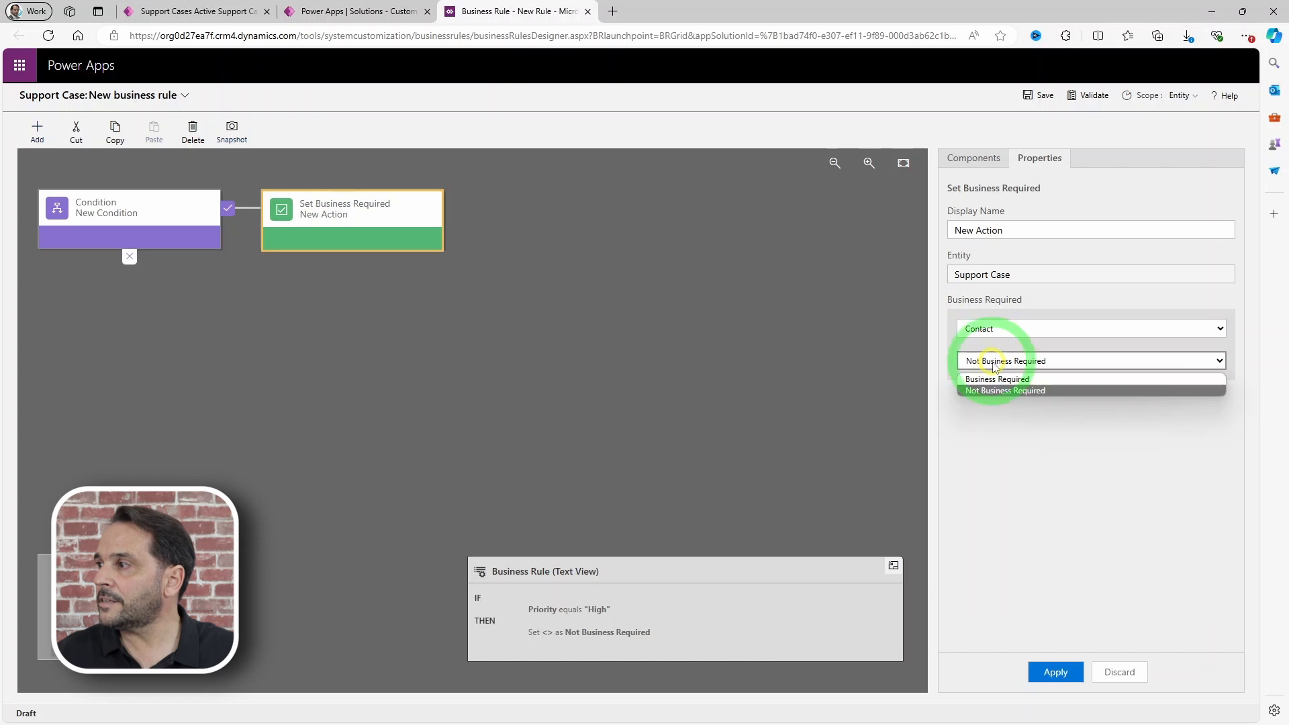
click(991, 375)
click(1054, 671)
Step: Add an ELSE action setting Contact to Not Business Required
click(965, 159)
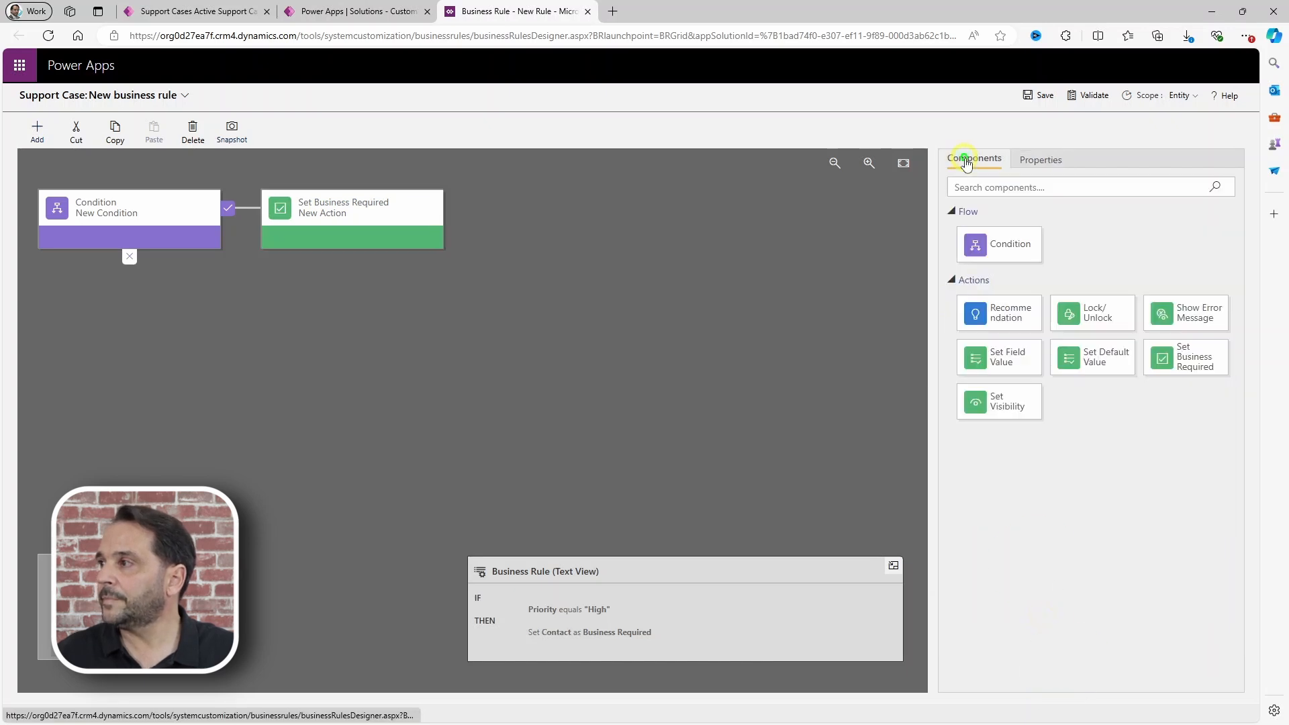
drag(1205, 374, 122, 296)
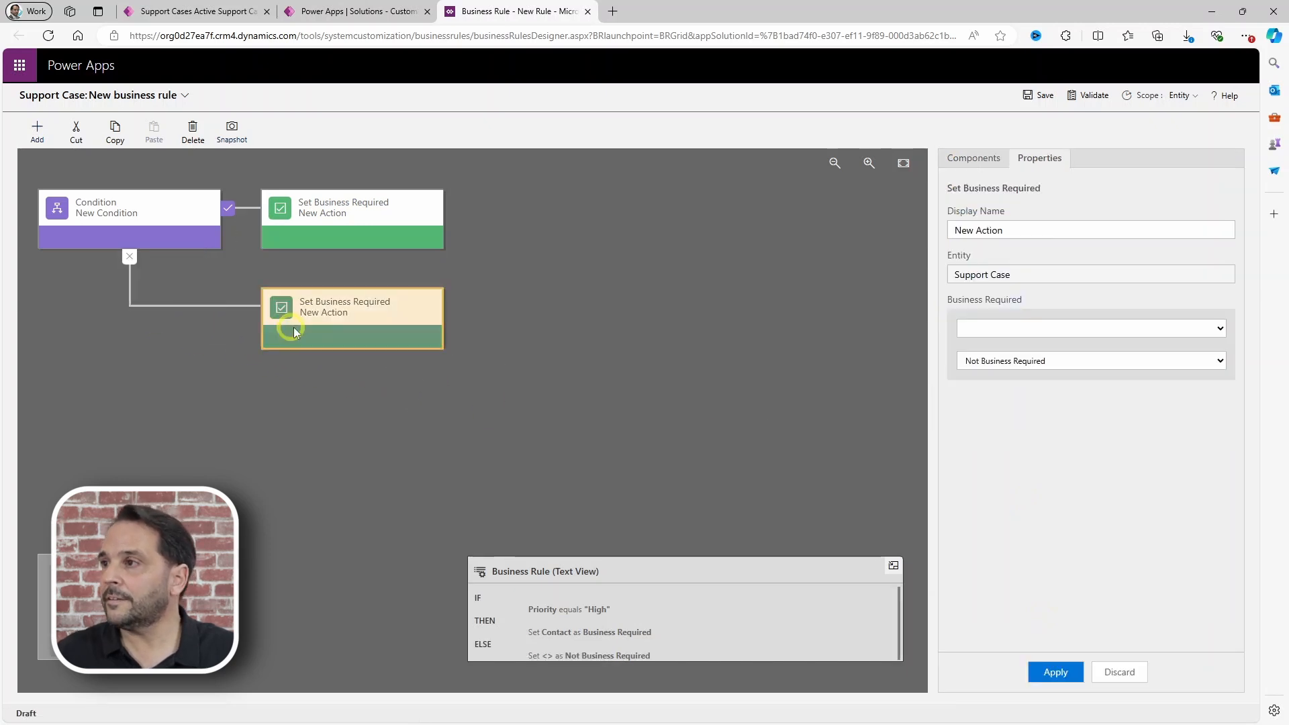
click(1010, 326)
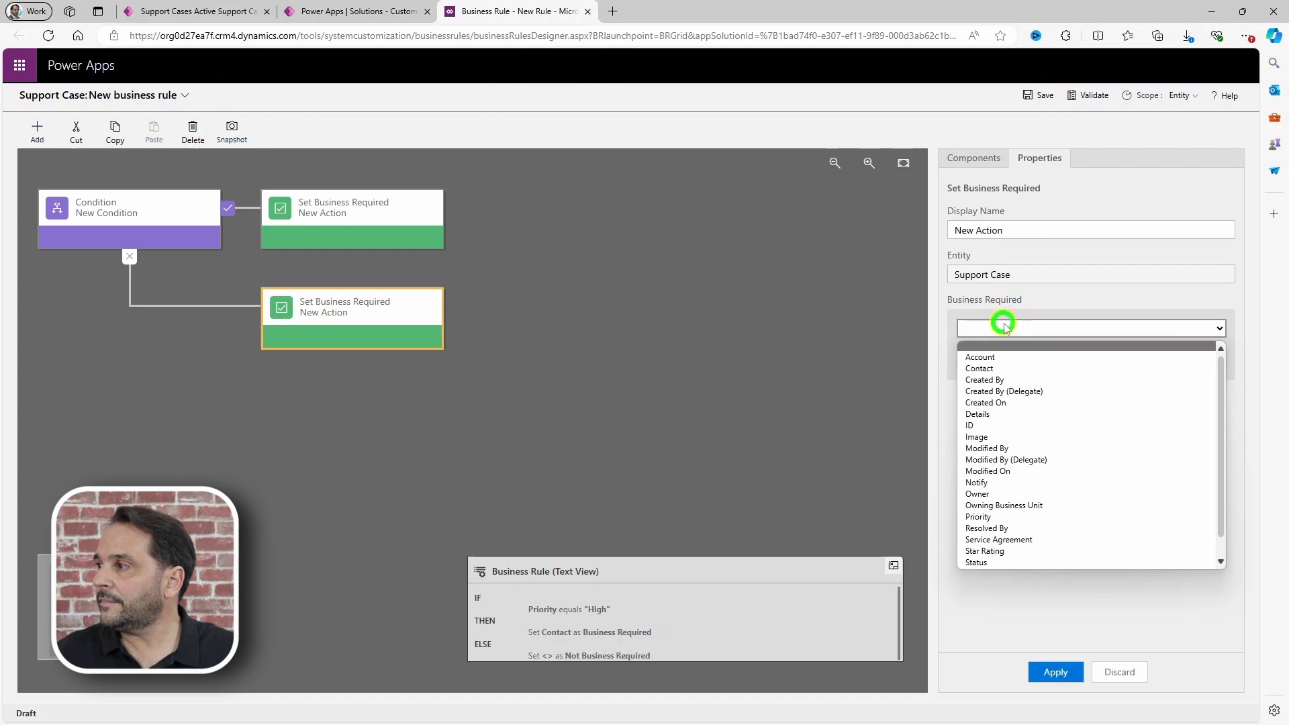
click(981, 365)
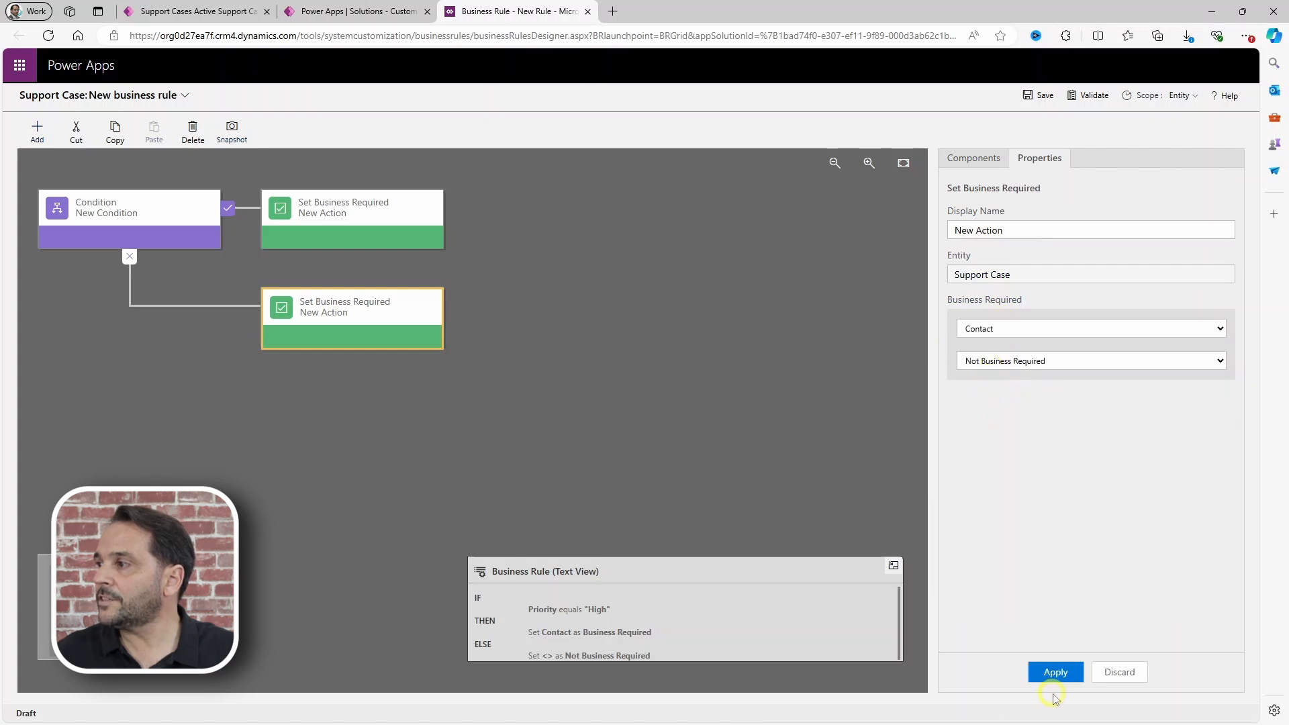
click(1057, 672)
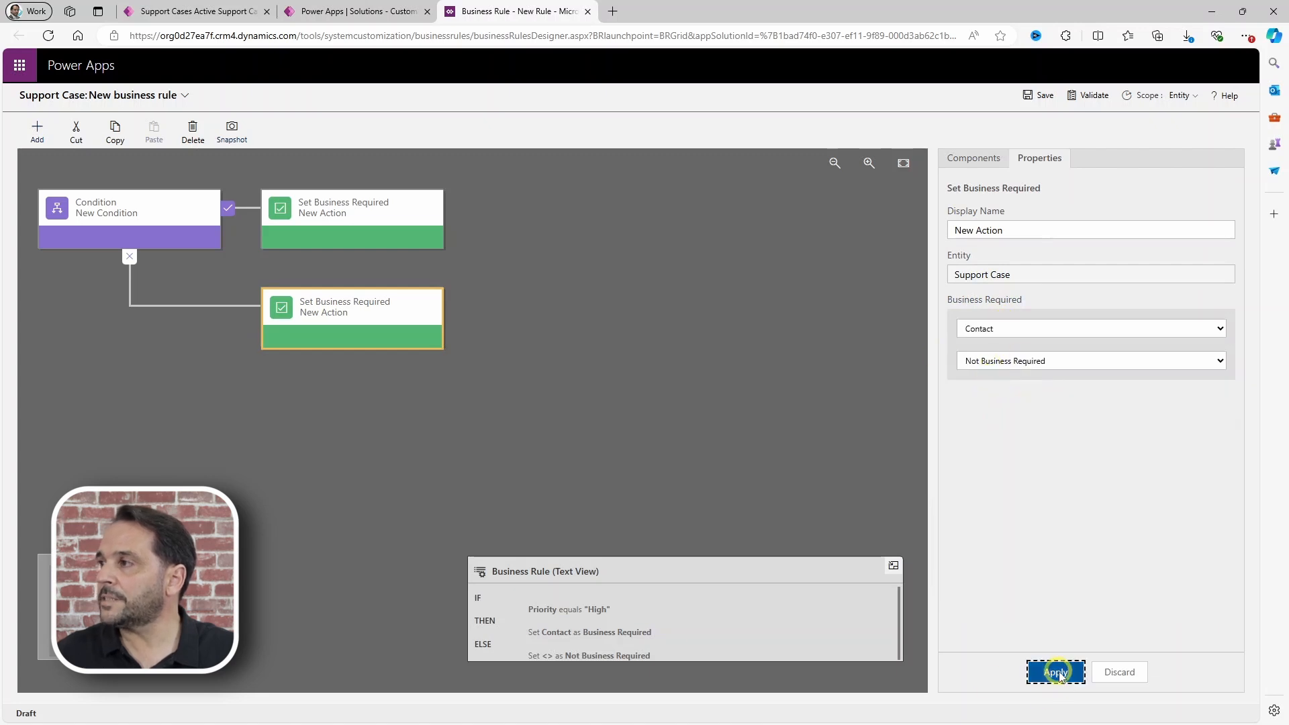
Step: Save the Contact Business Required rule and confirm its activation
click(1039, 99)
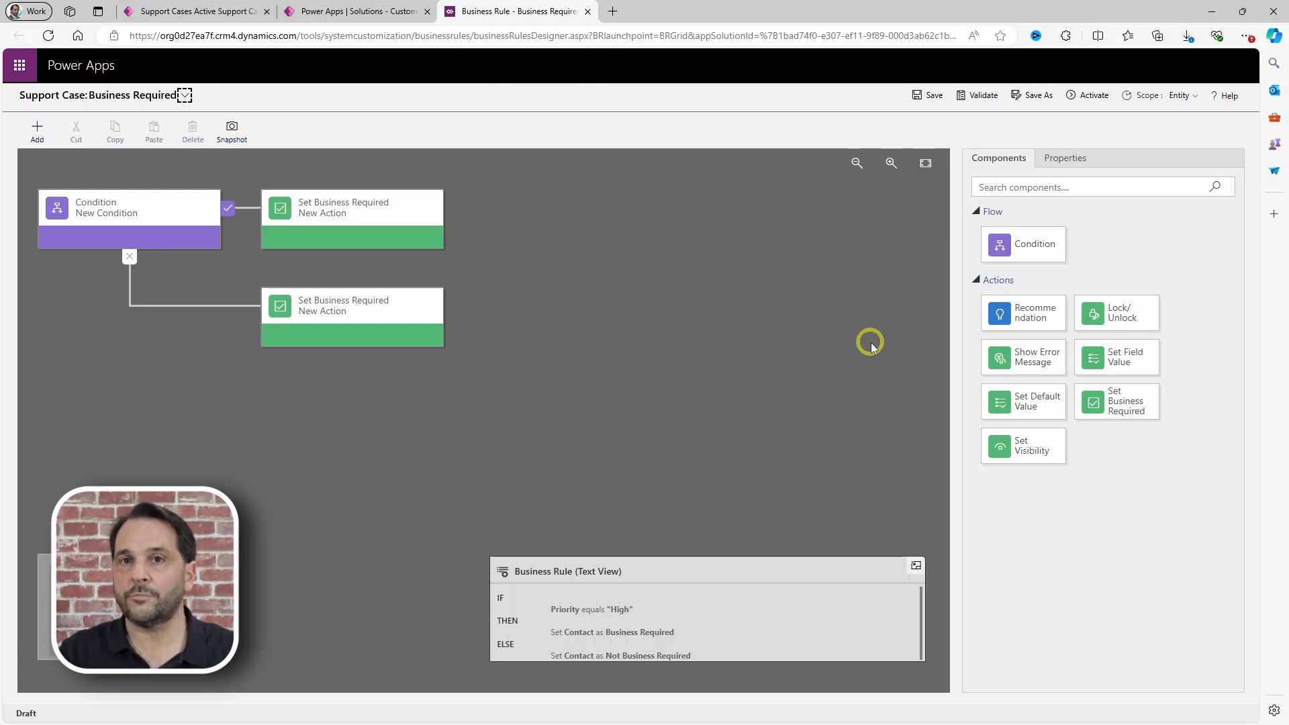
click(1087, 95)
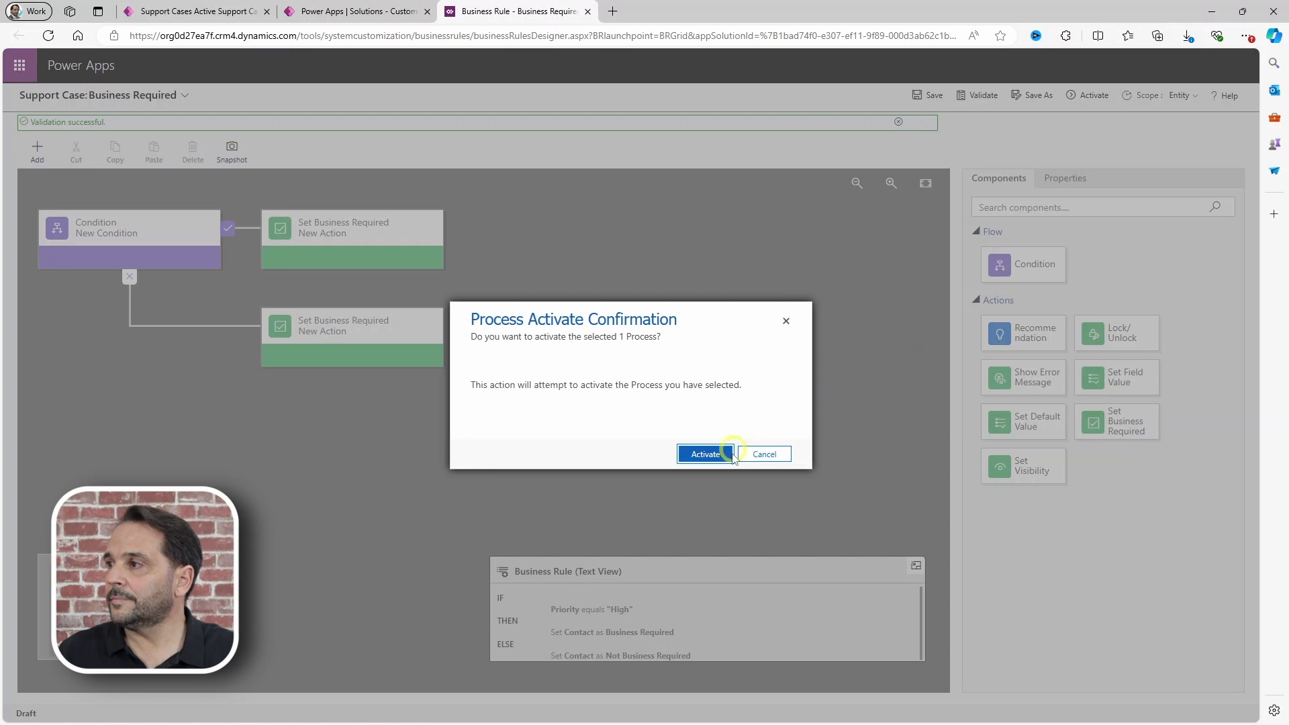
click(702, 454)
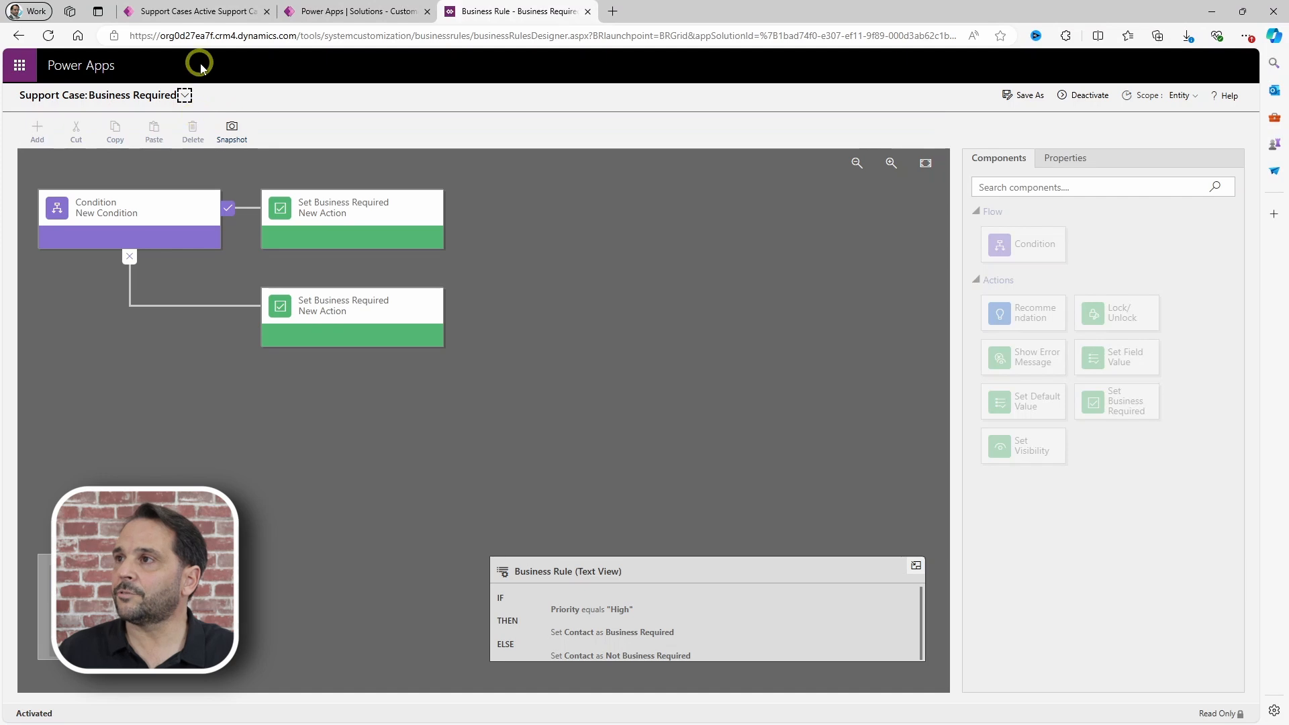
click(192, 11)
Step: On a fresh new support case, set Priority to High, then Normal, checking Contact's requirement
key(F5)
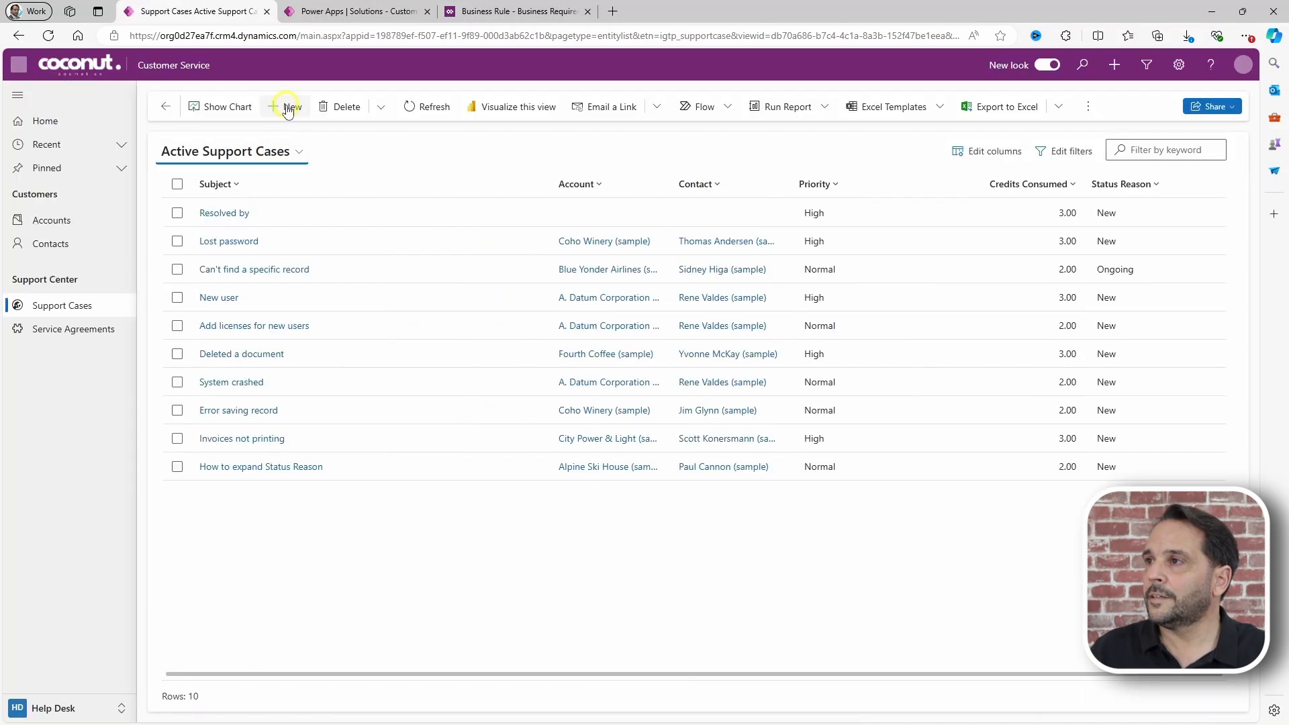
click(287, 106)
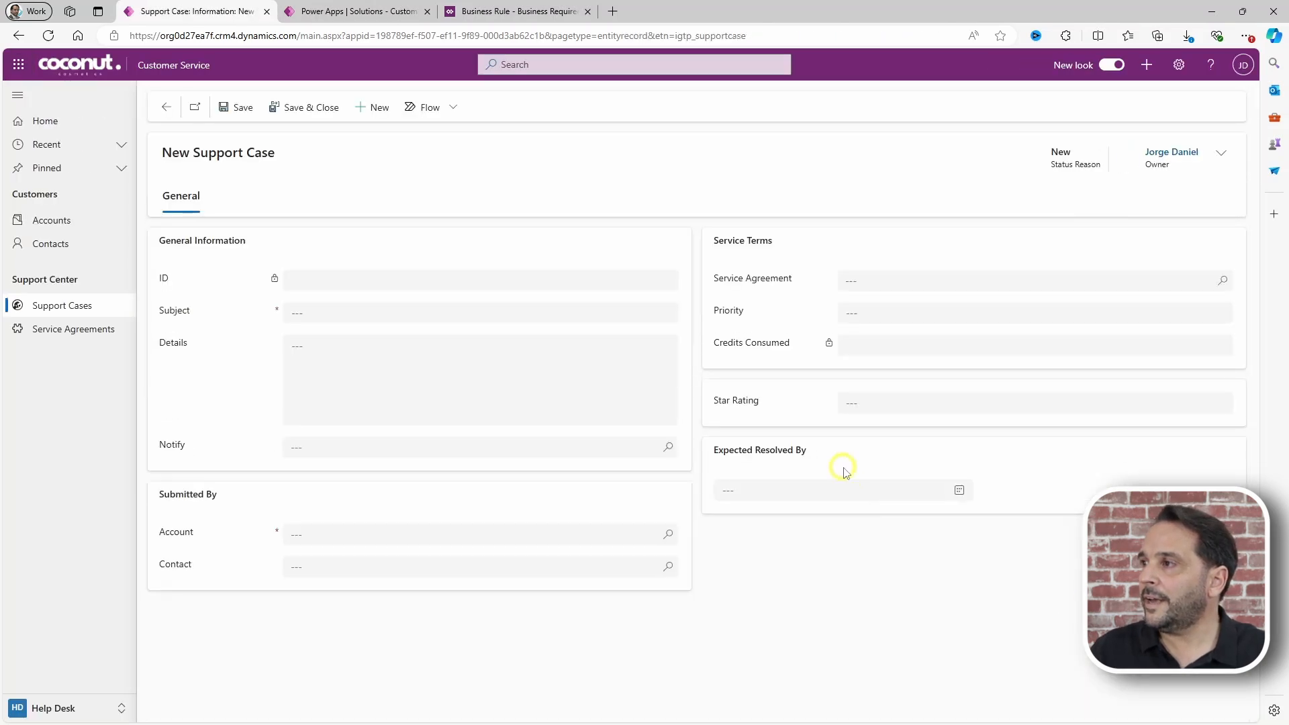
click(864, 316)
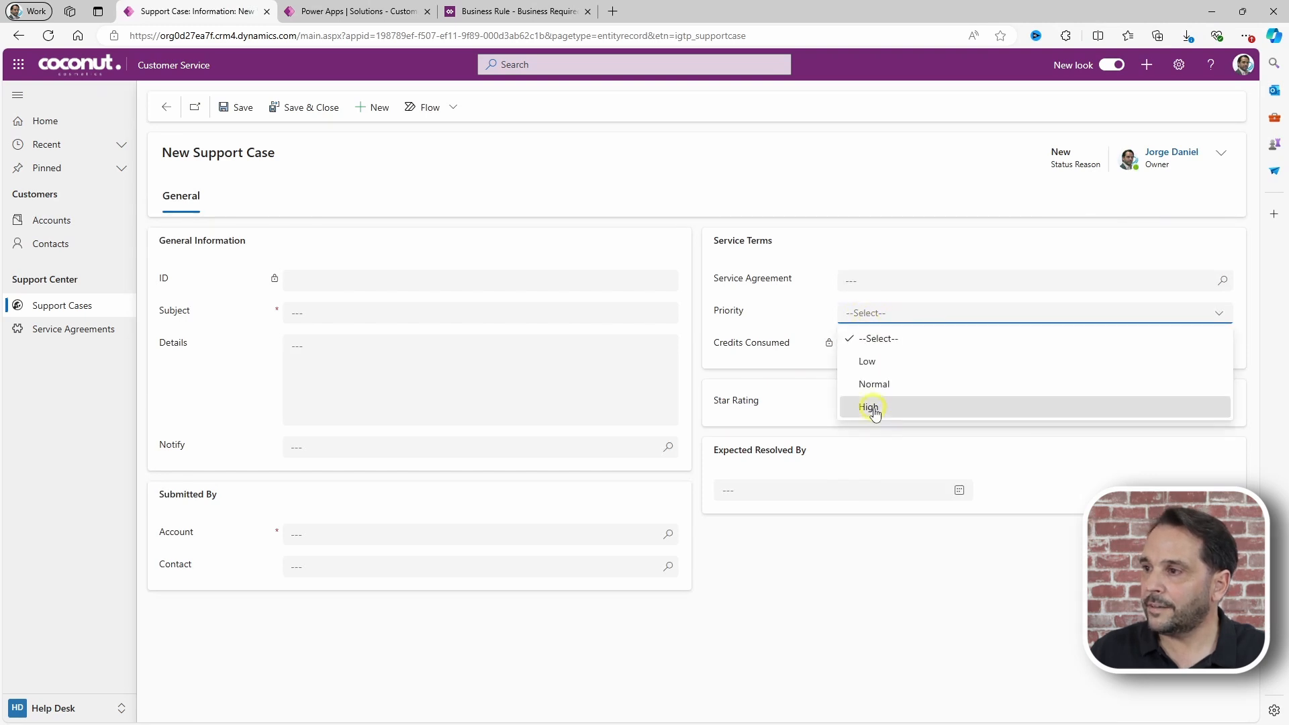
click(870, 408)
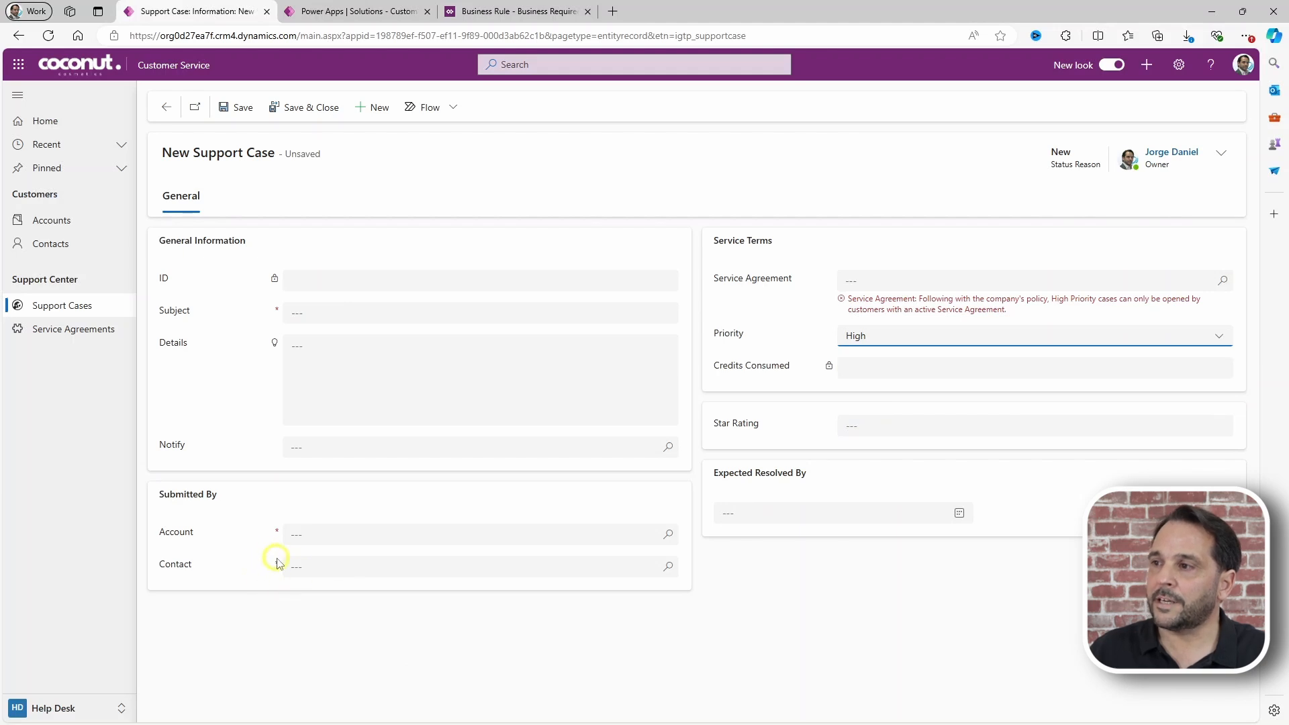
click(863, 339)
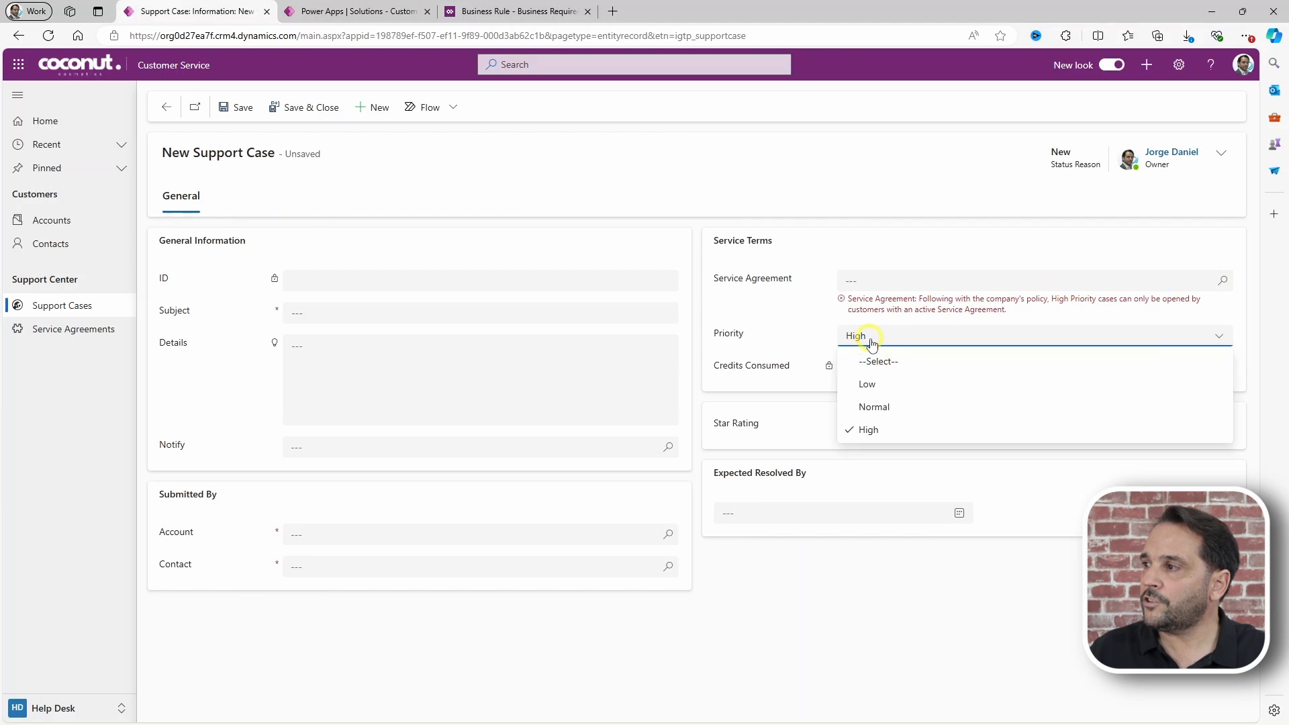
click(874, 407)
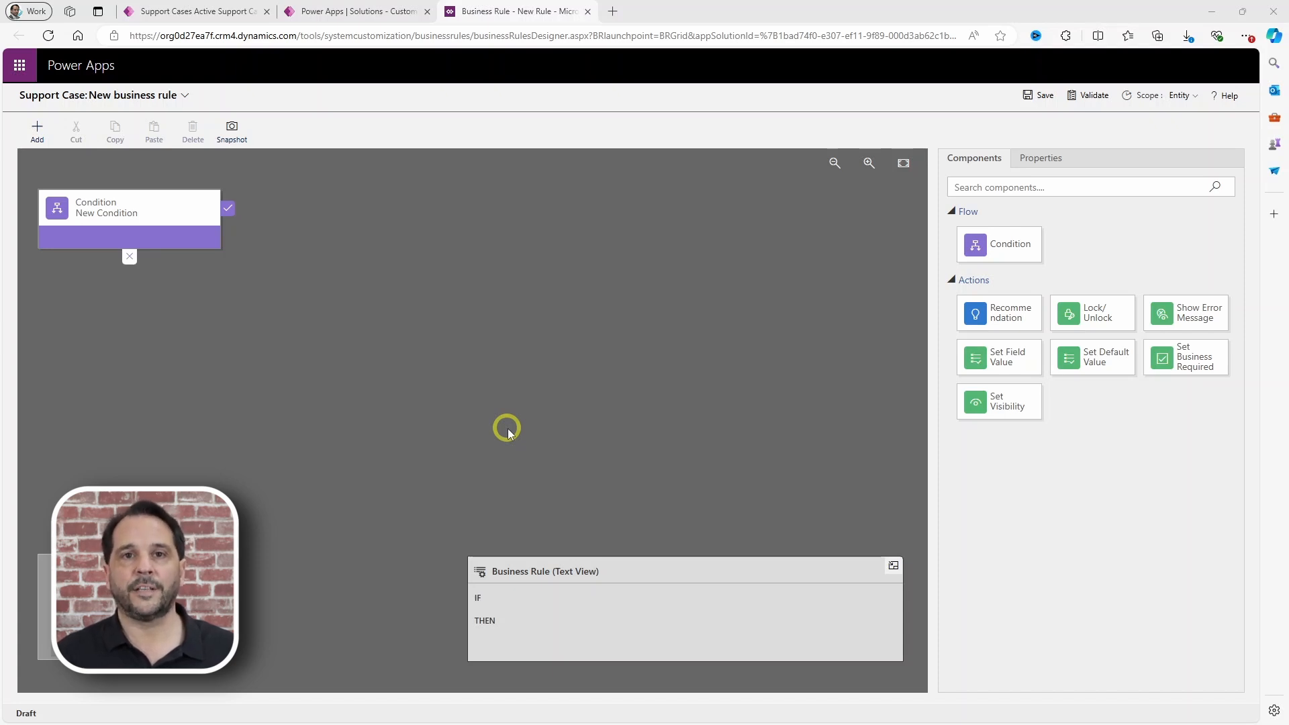
Step: Set the condition's first rule to Star Rating equals one star
click(101, 216)
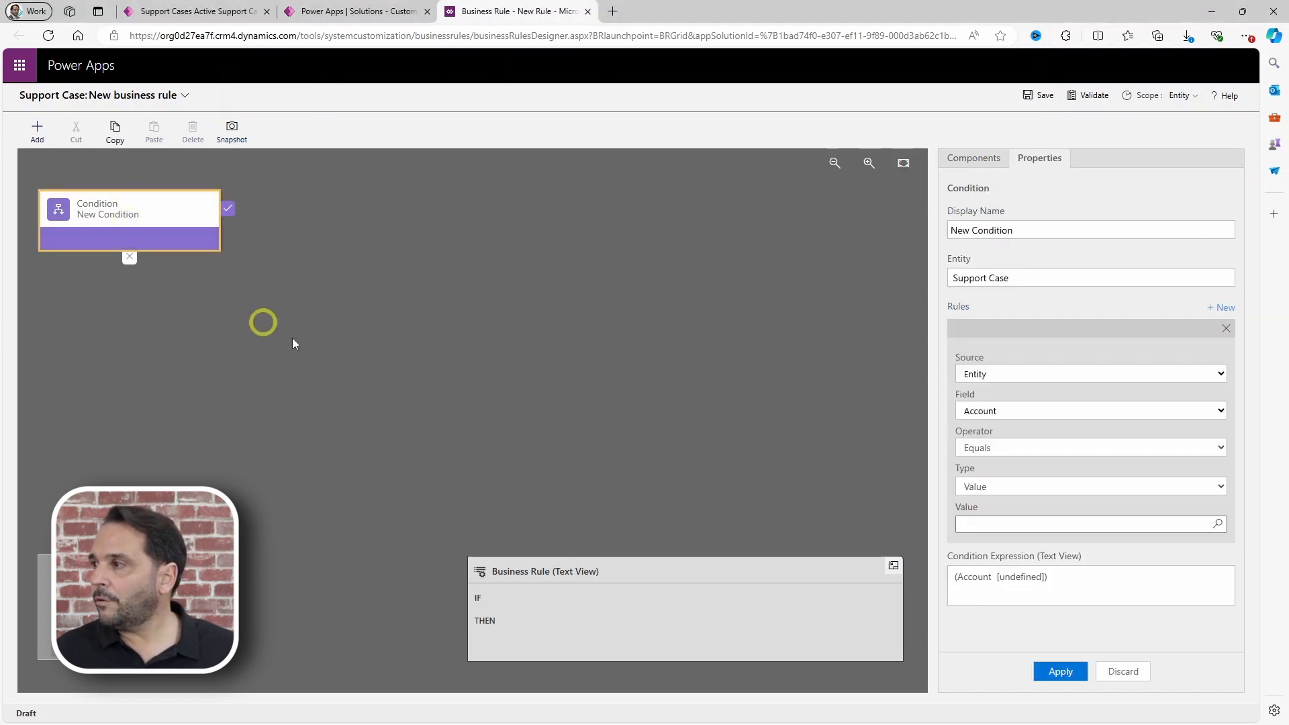
click(997, 412)
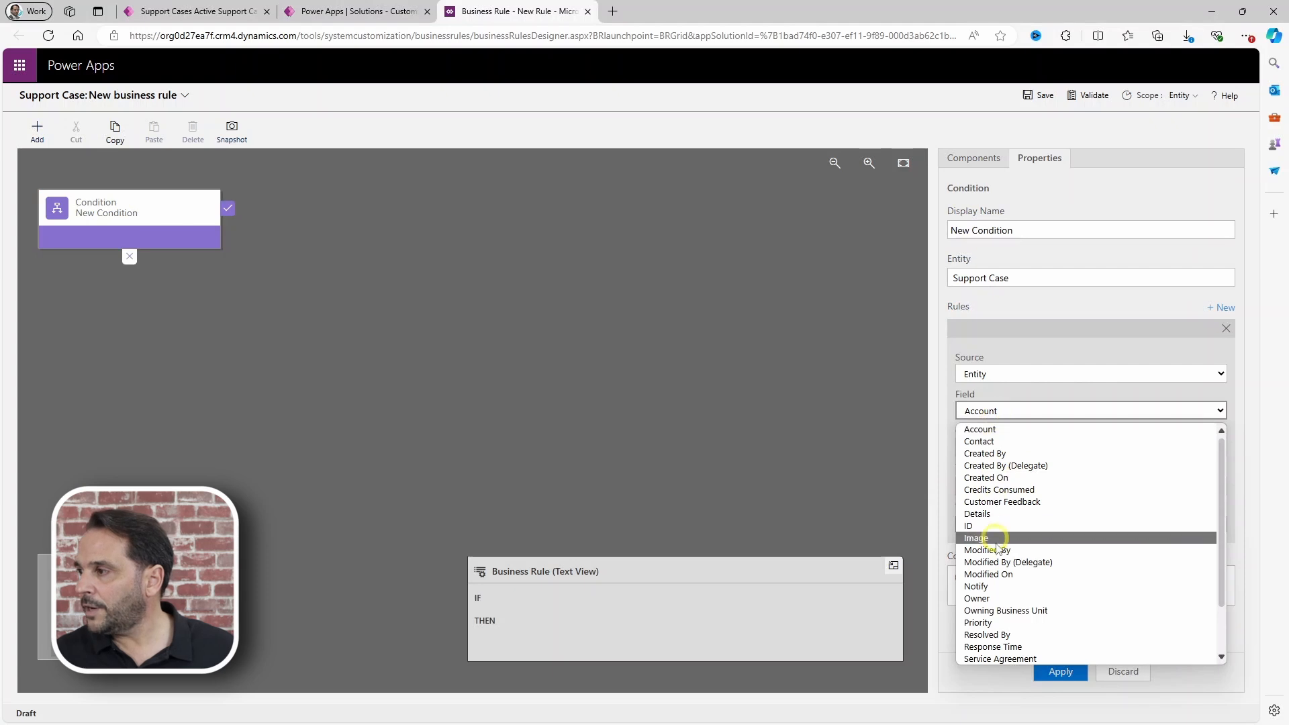
scroll(1000, 592, down, 2)
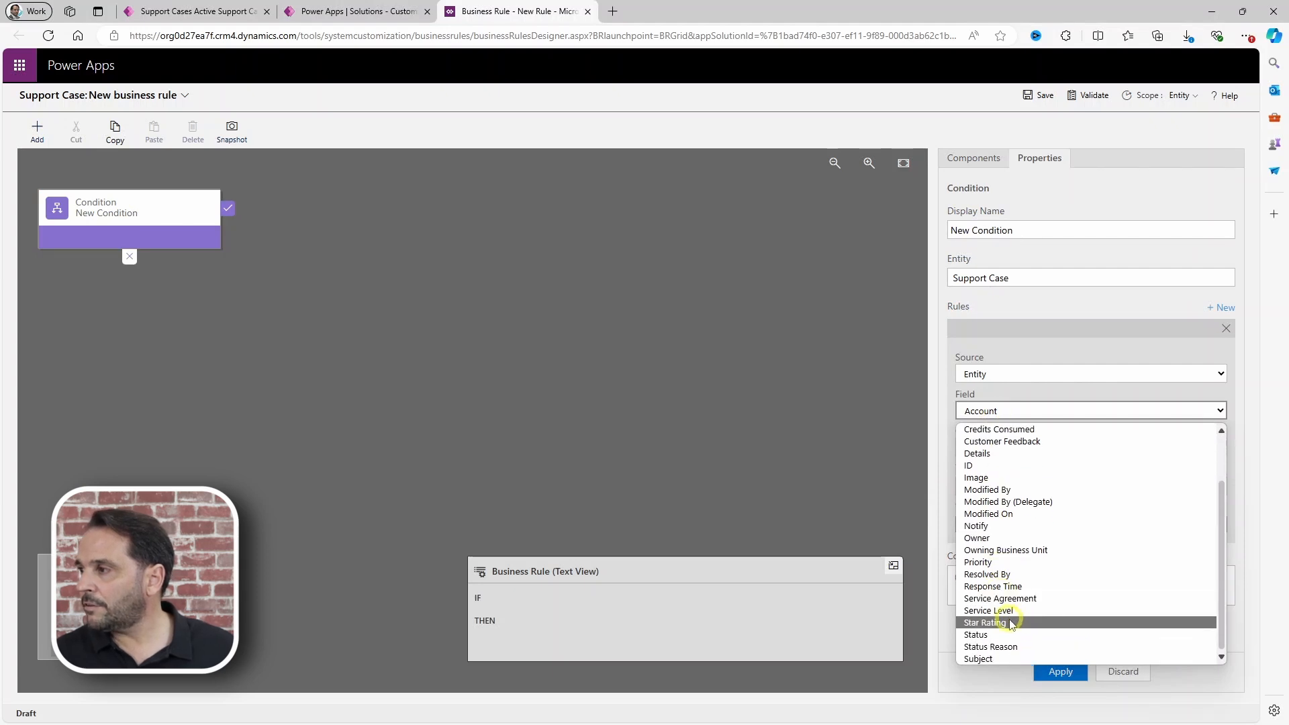
click(1002, 612)
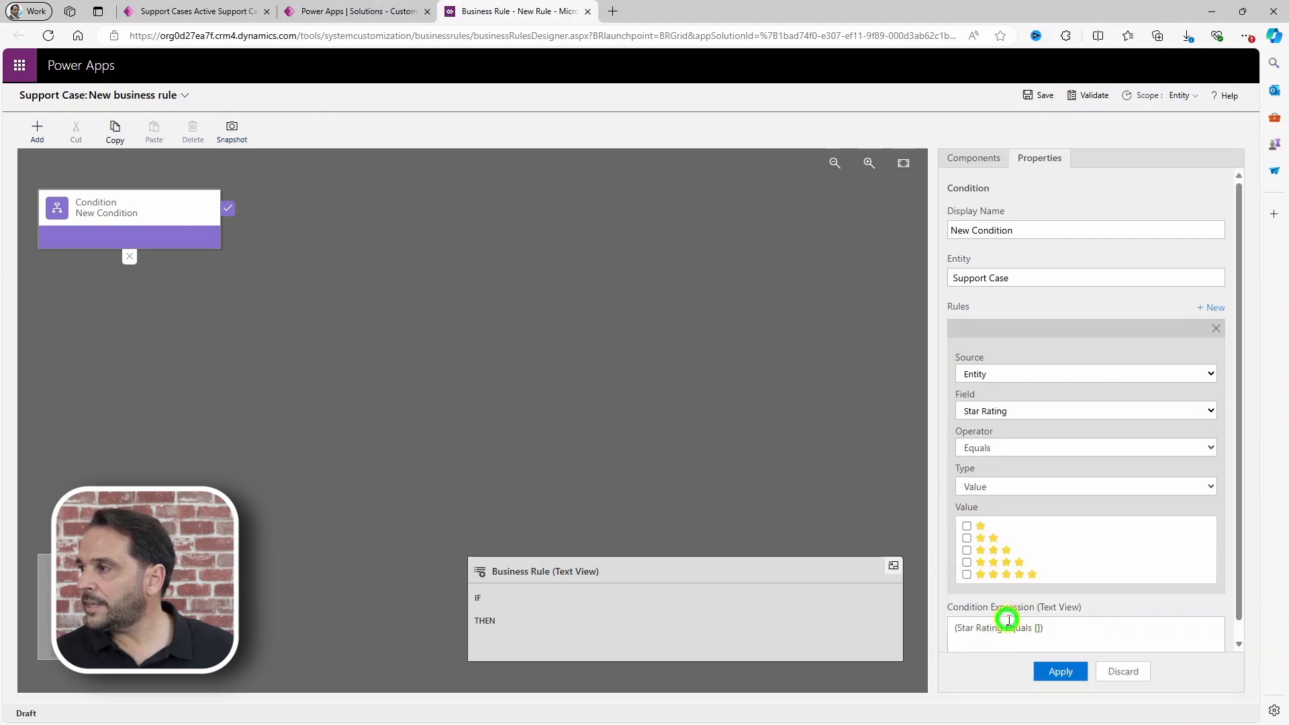
click(967, 527)
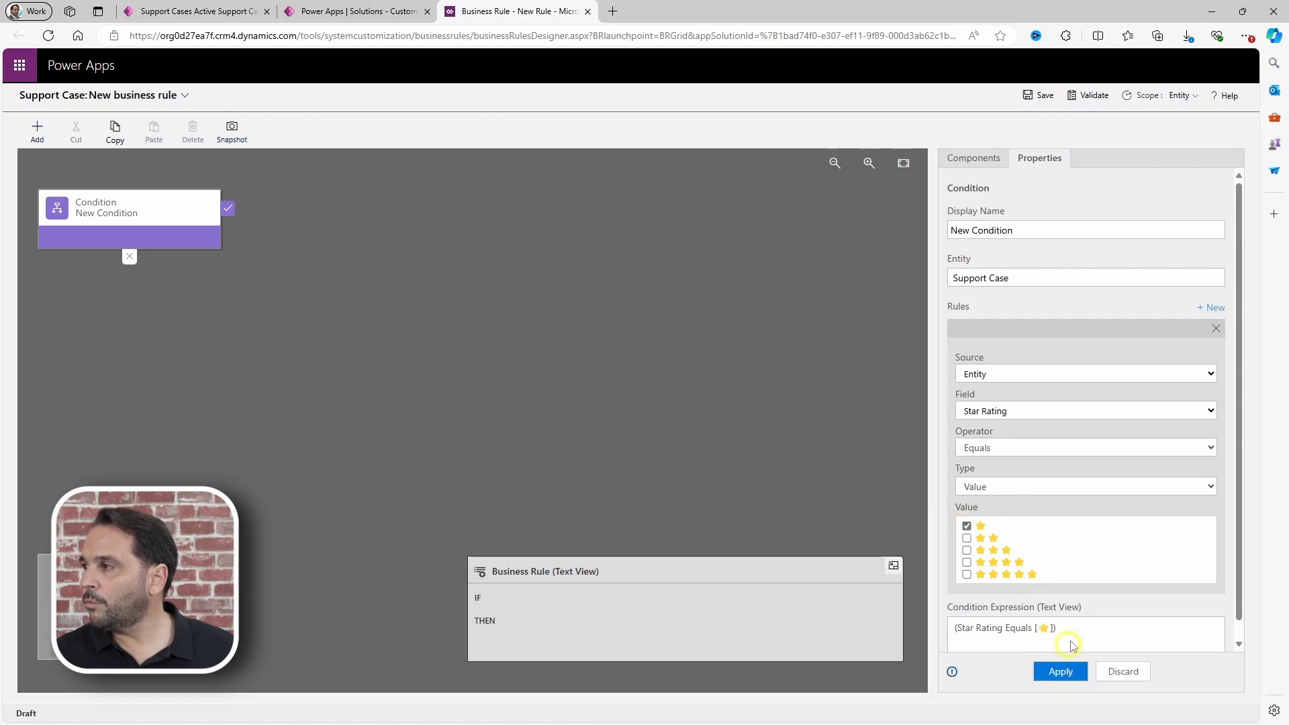
Step: Add a second rule, joined by OR, matching a two-star Star Rating
scroll(1121, 512, down, 1)
click(1211, 289)
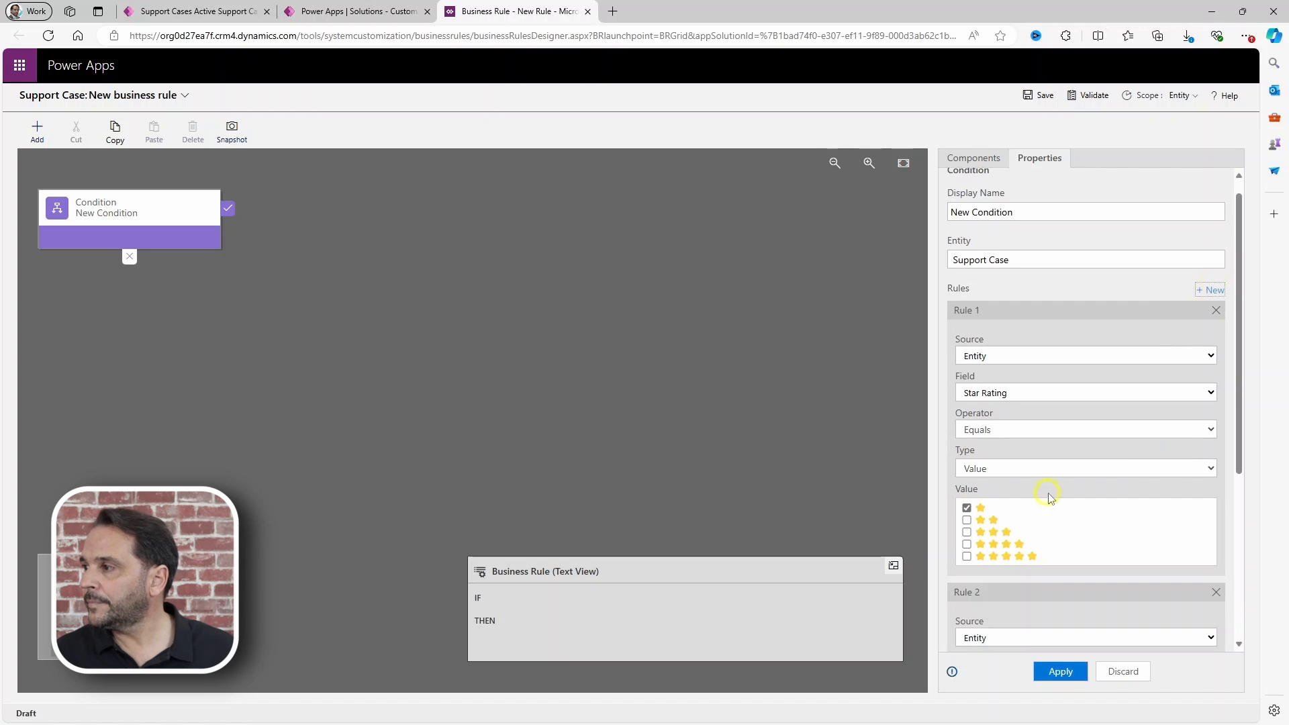
scroll(1050, 496, down, 4)
click(960, 559)
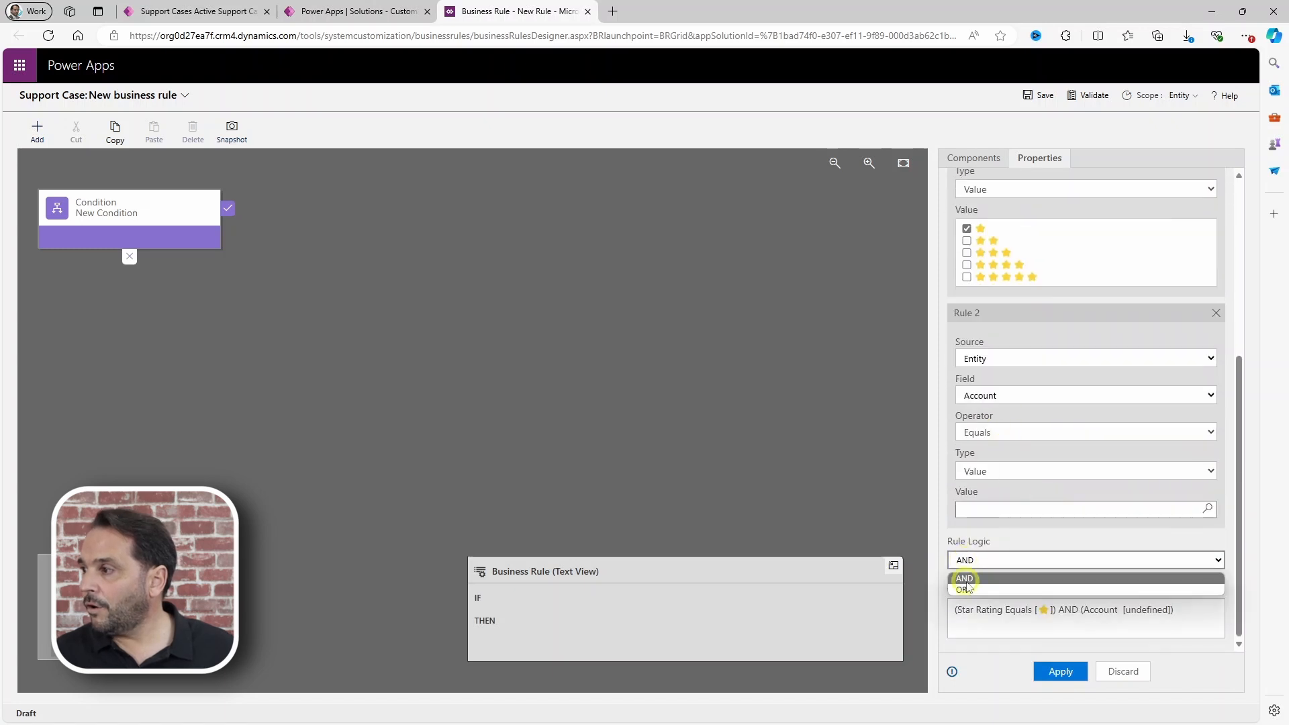
click(964, 589)
click(990, 396)
scroll(1010, 597, down, 2)
click(1007, 608)
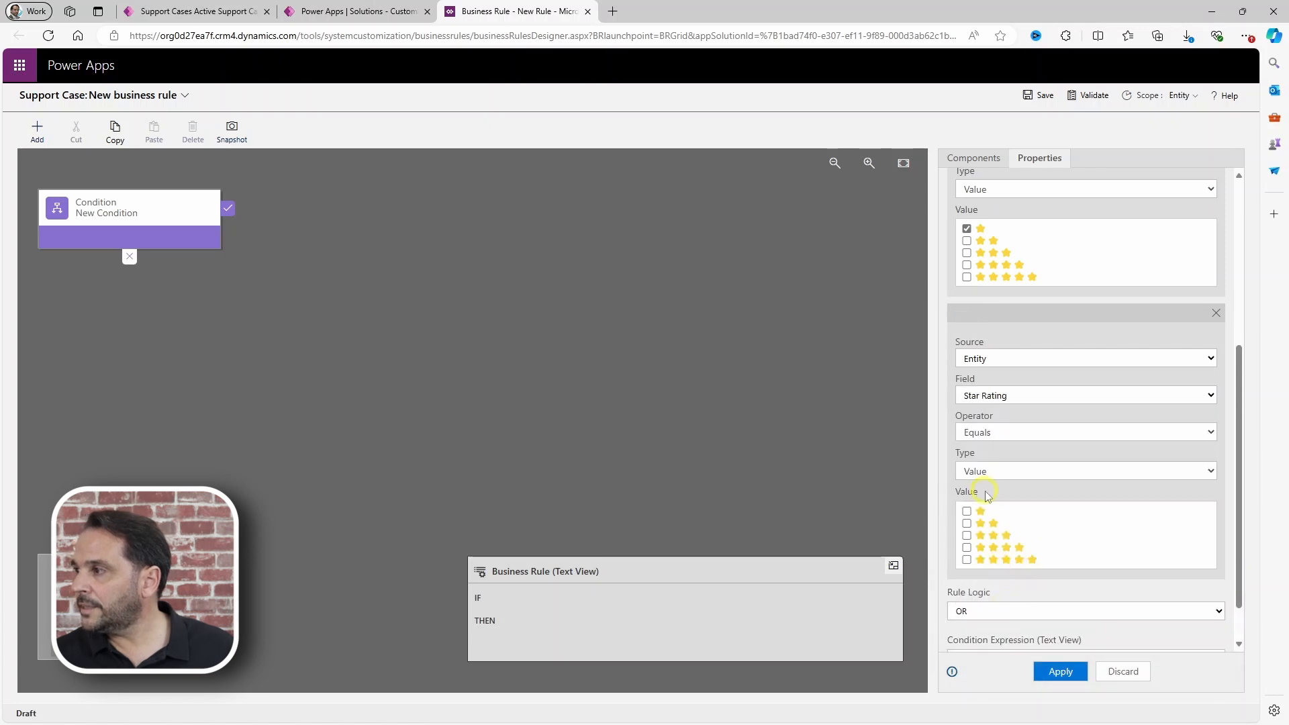
click(966, 523)
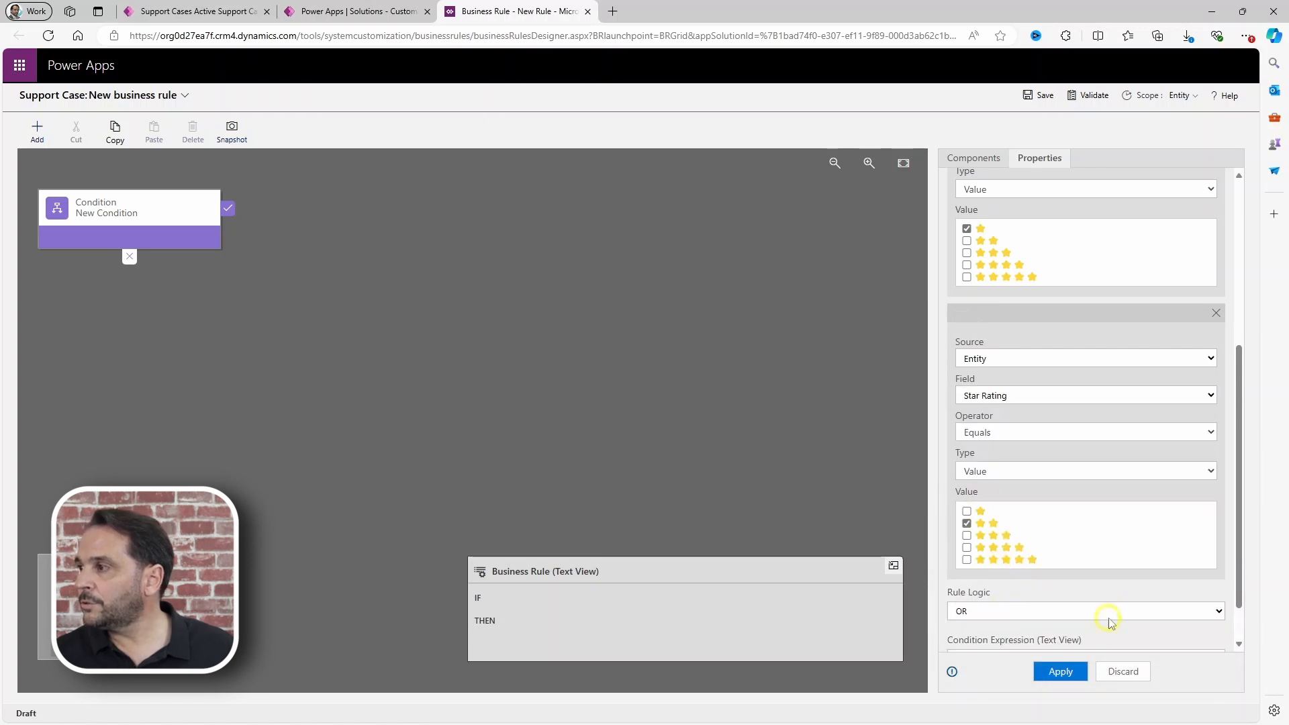
Step: Add a third rule matching a three-star Star Rating and apply the condition
scroll(1109, 621, down, 1)
scroll(1173, 445, up, 5)
click(1200, 232)
scroll(1018, 540, down, 5)
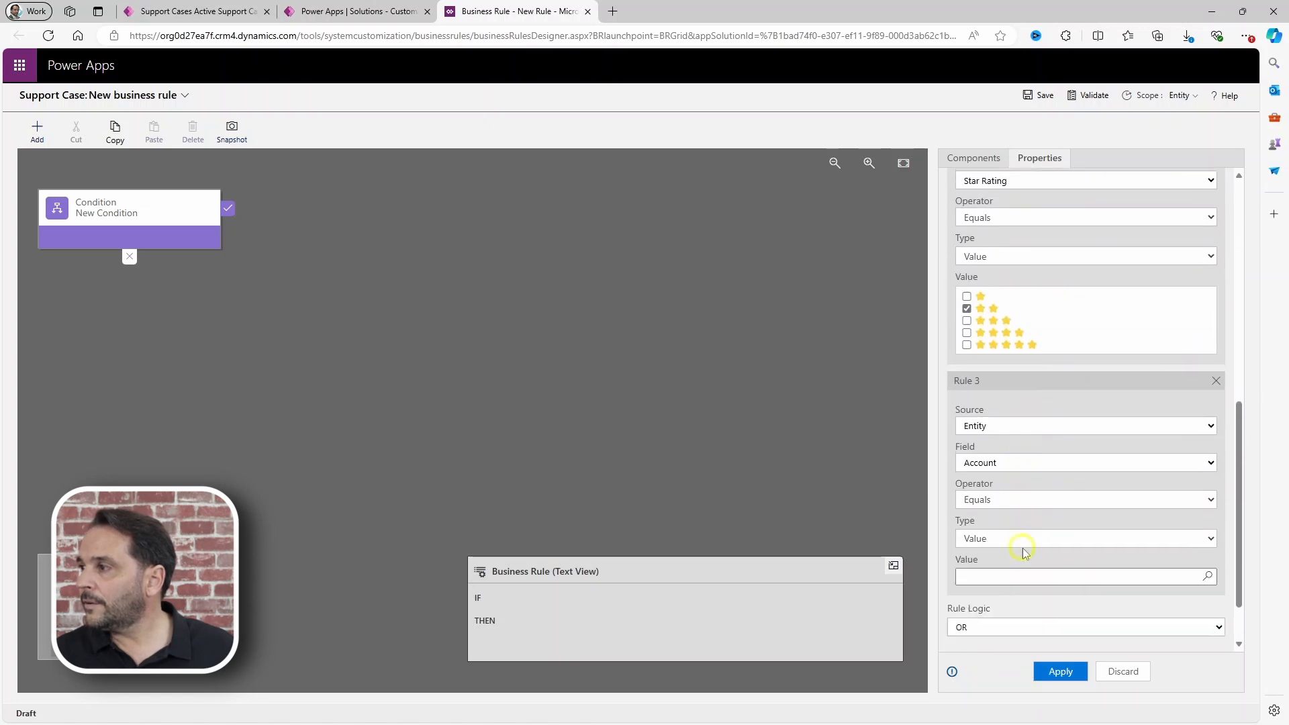
scroll(1021, 547, down, 2)
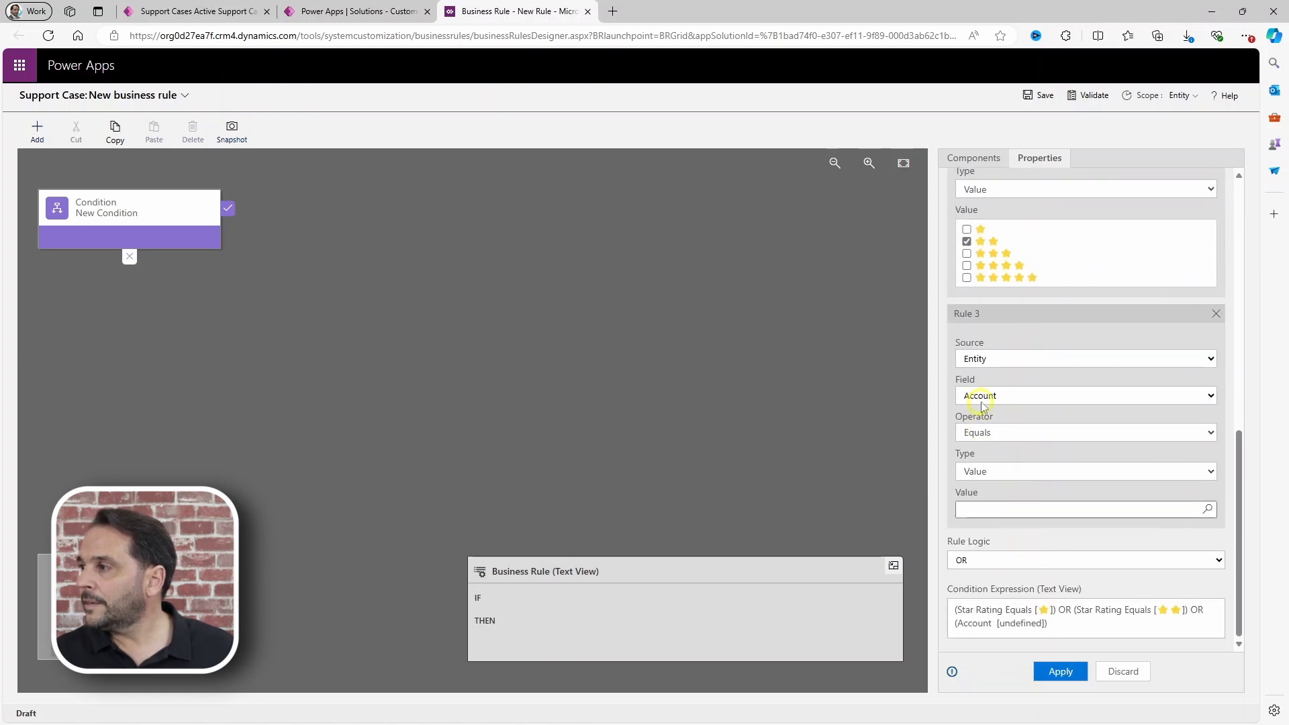
click(981, 401)
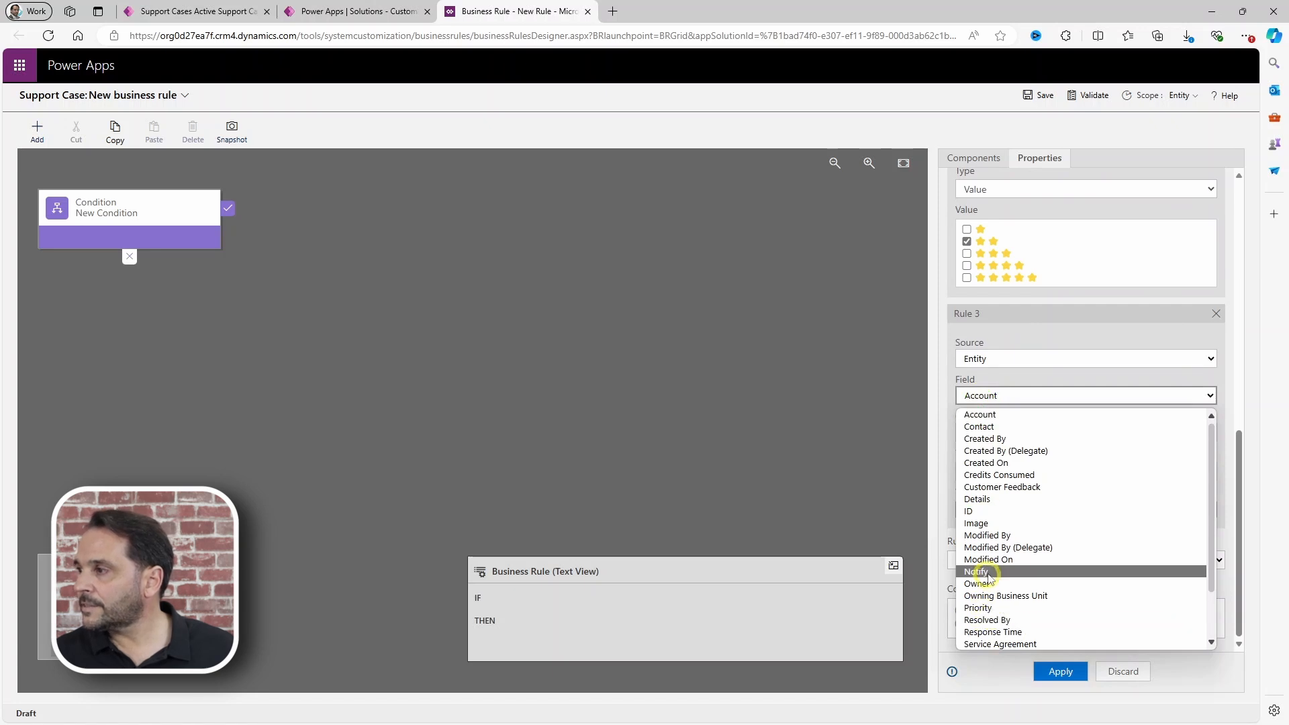
scroll(999, 636, down, 2)
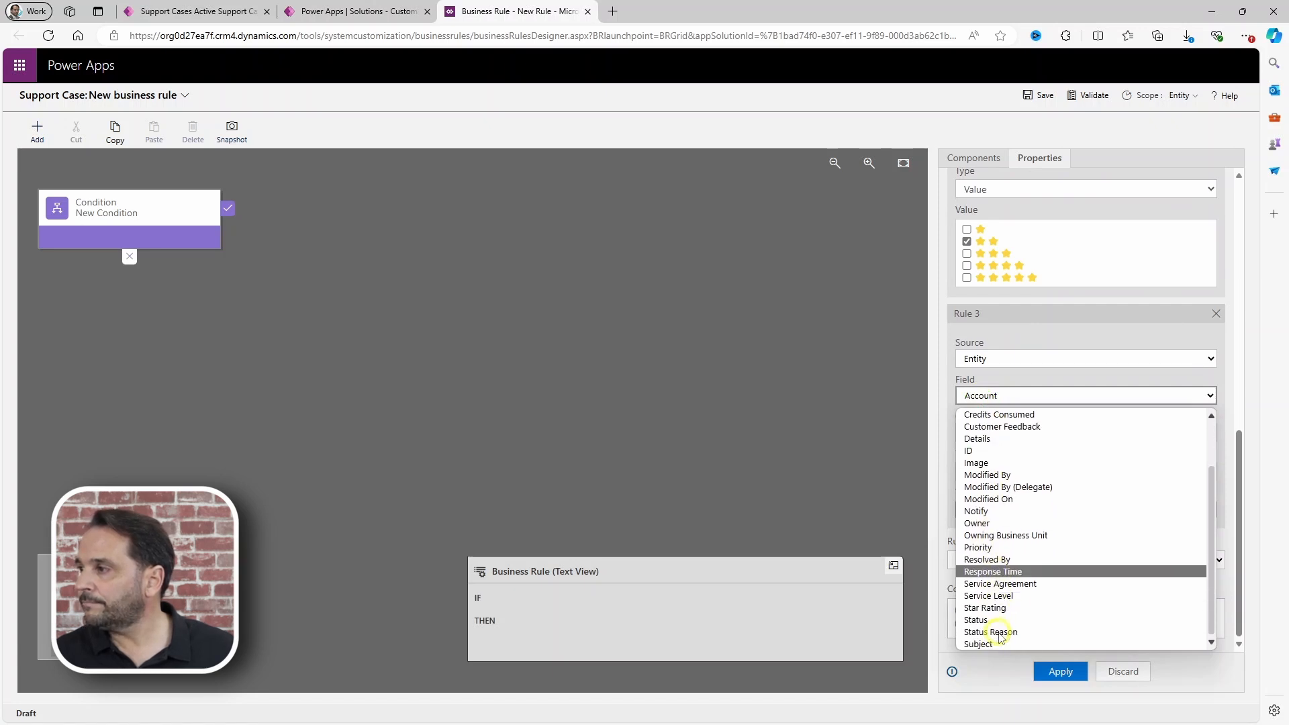
click(985, 607)
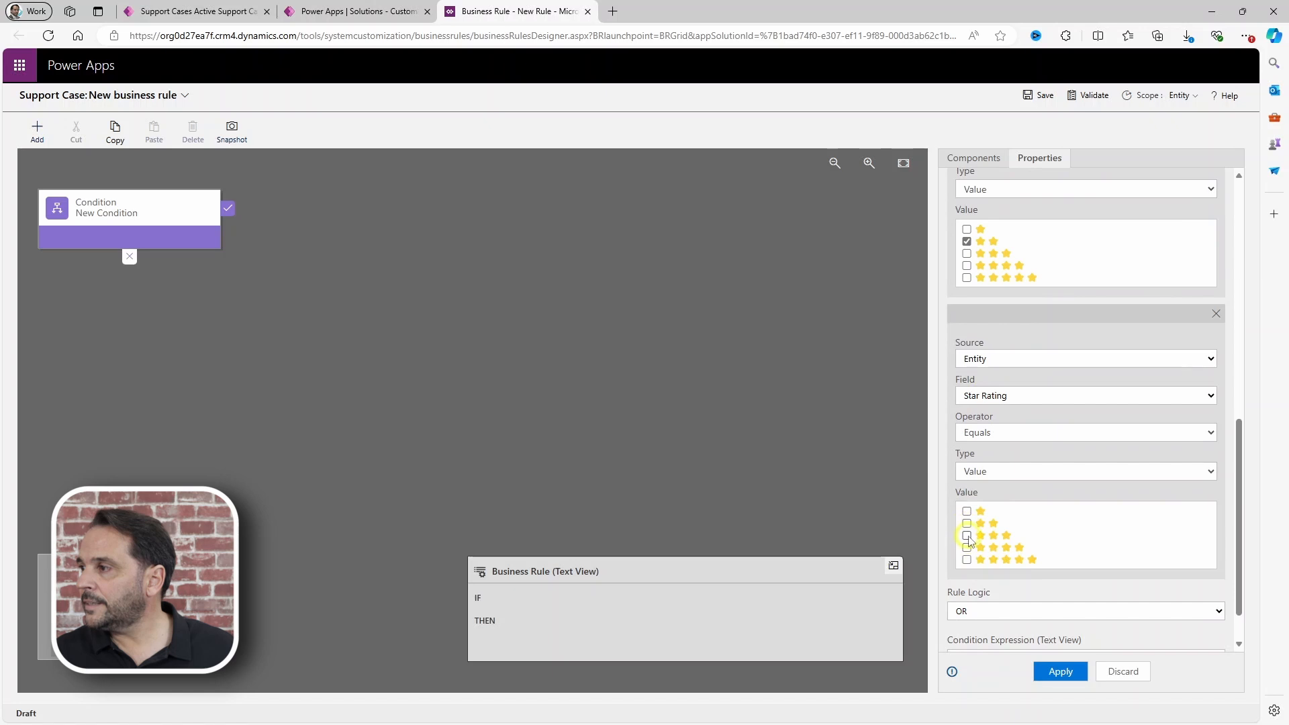
click(967, 535)
scroll(980, 547, down, 1)
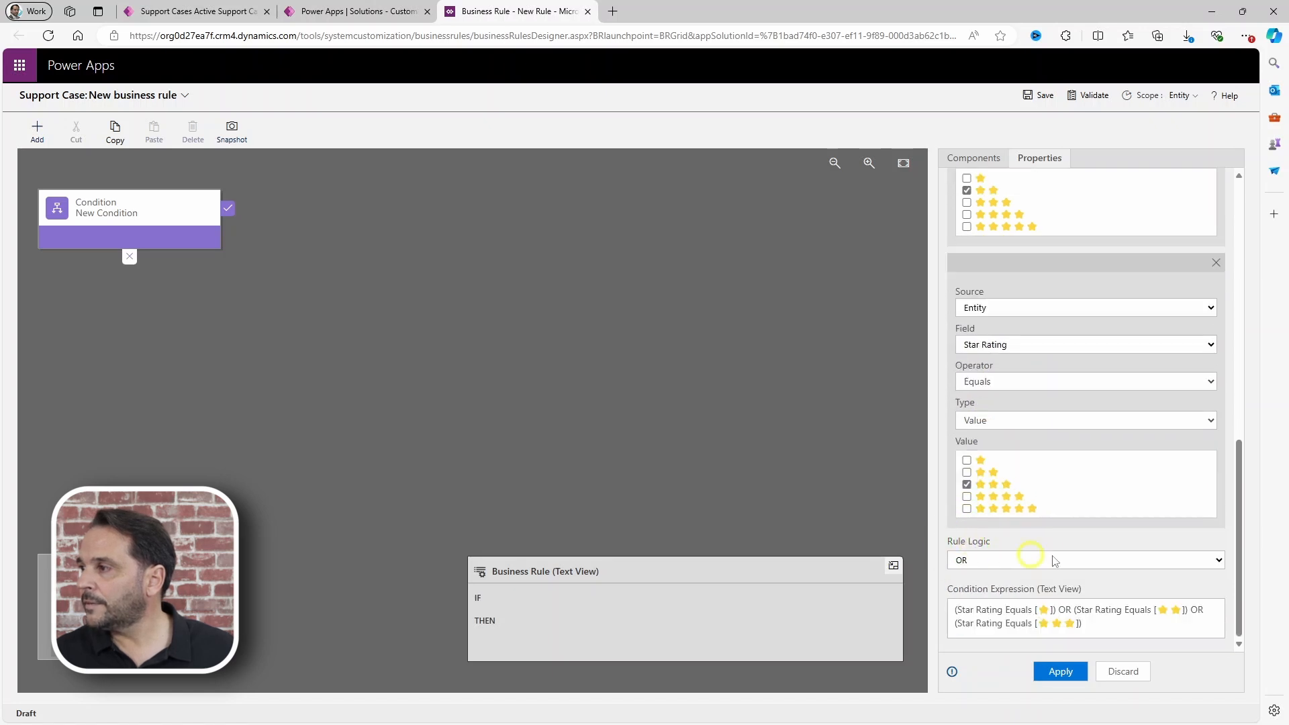
click(1067, 671)
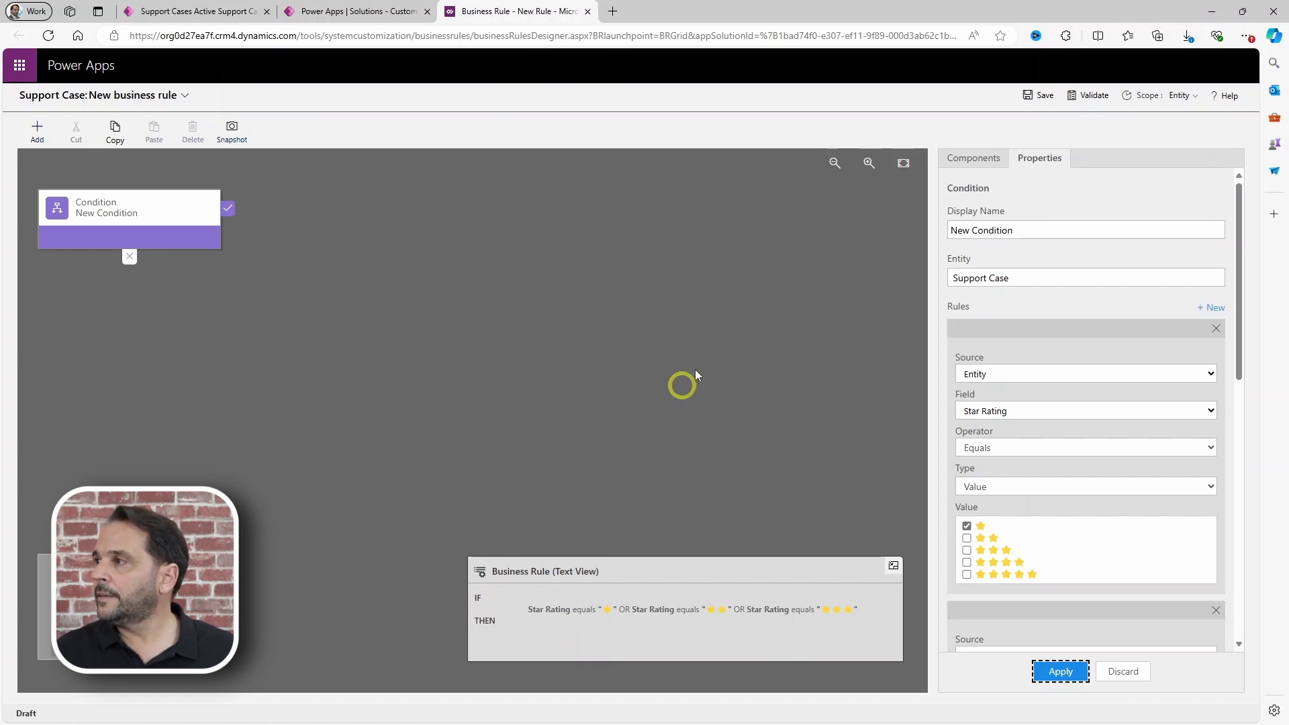
Step: Add a true-branch Set Visibility action showing the Customer Feedback field
click(969, 161)
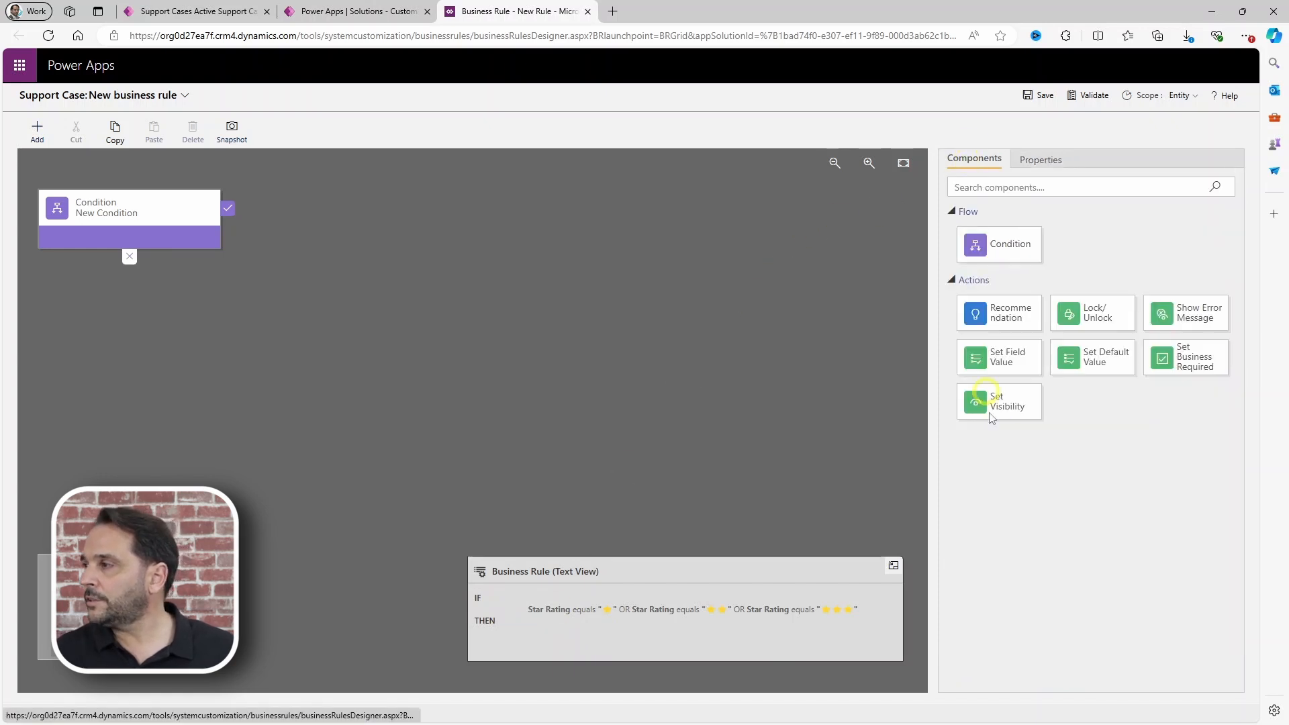
drag(1000, 401, 243, 228)
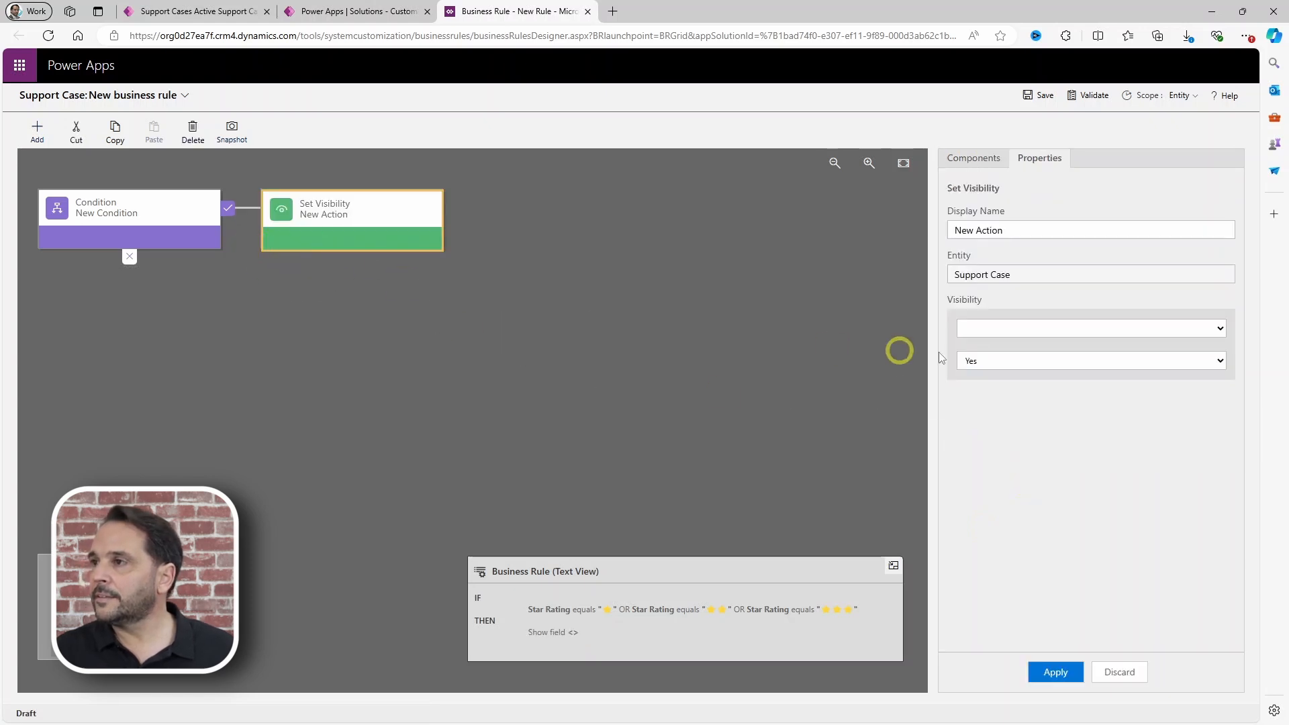
click(1004, 327)
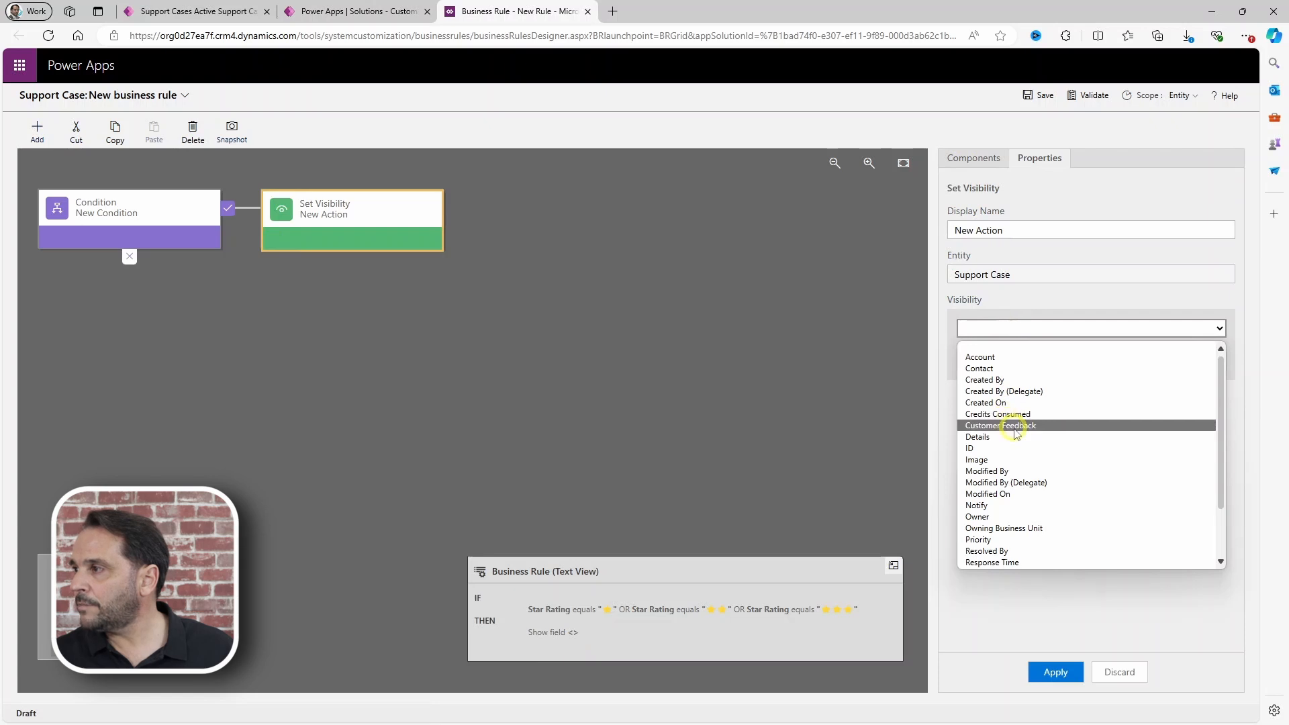
click(1015, 425)
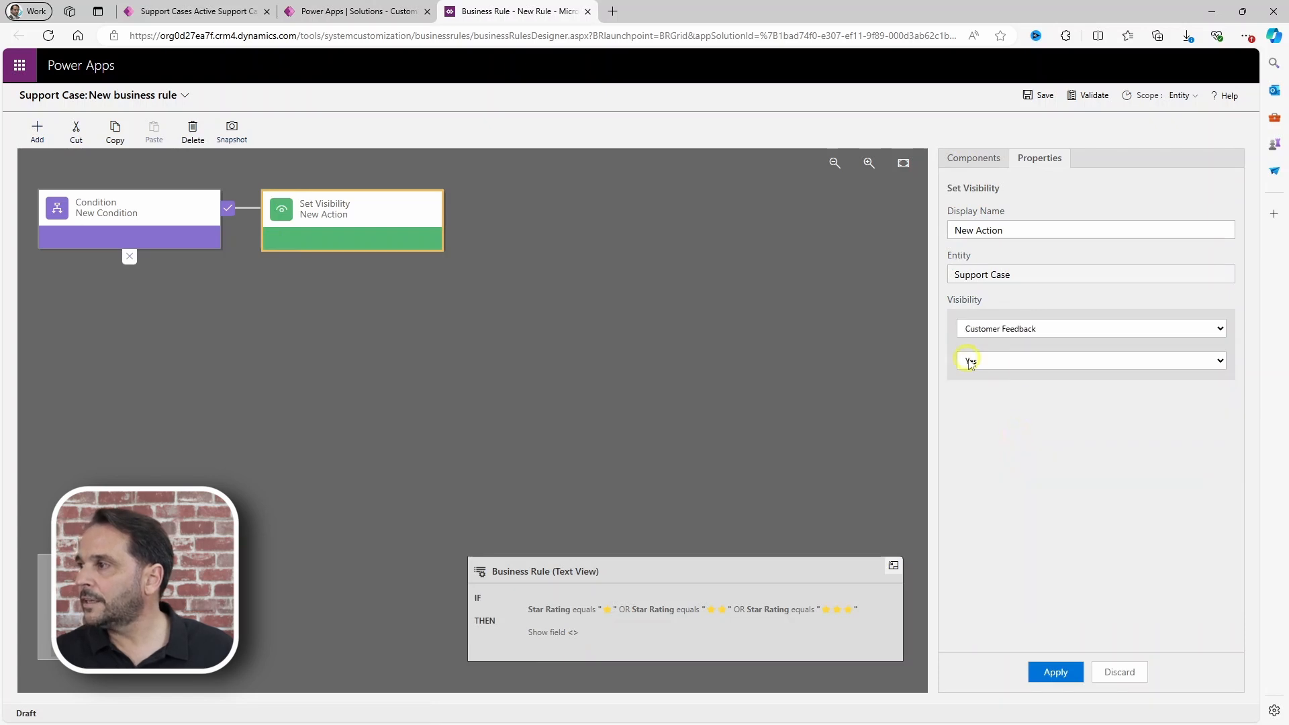
click(1053, 671)
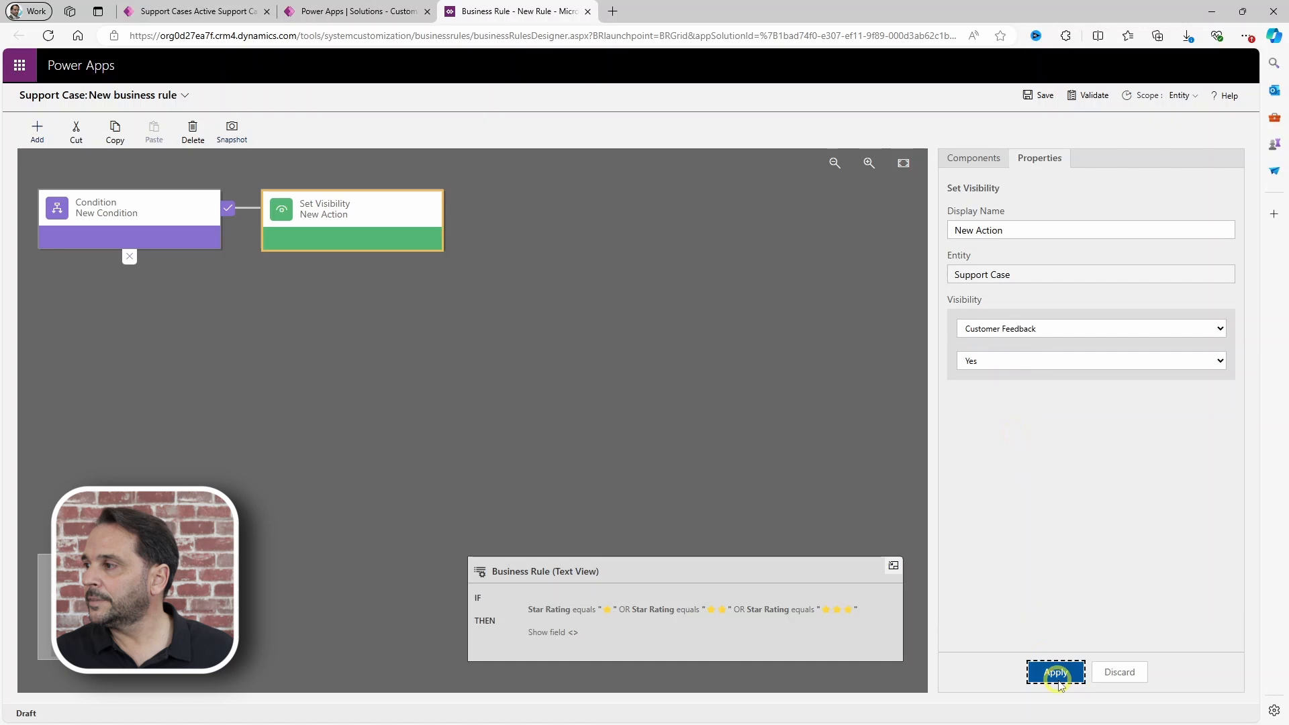
click(955, 160)
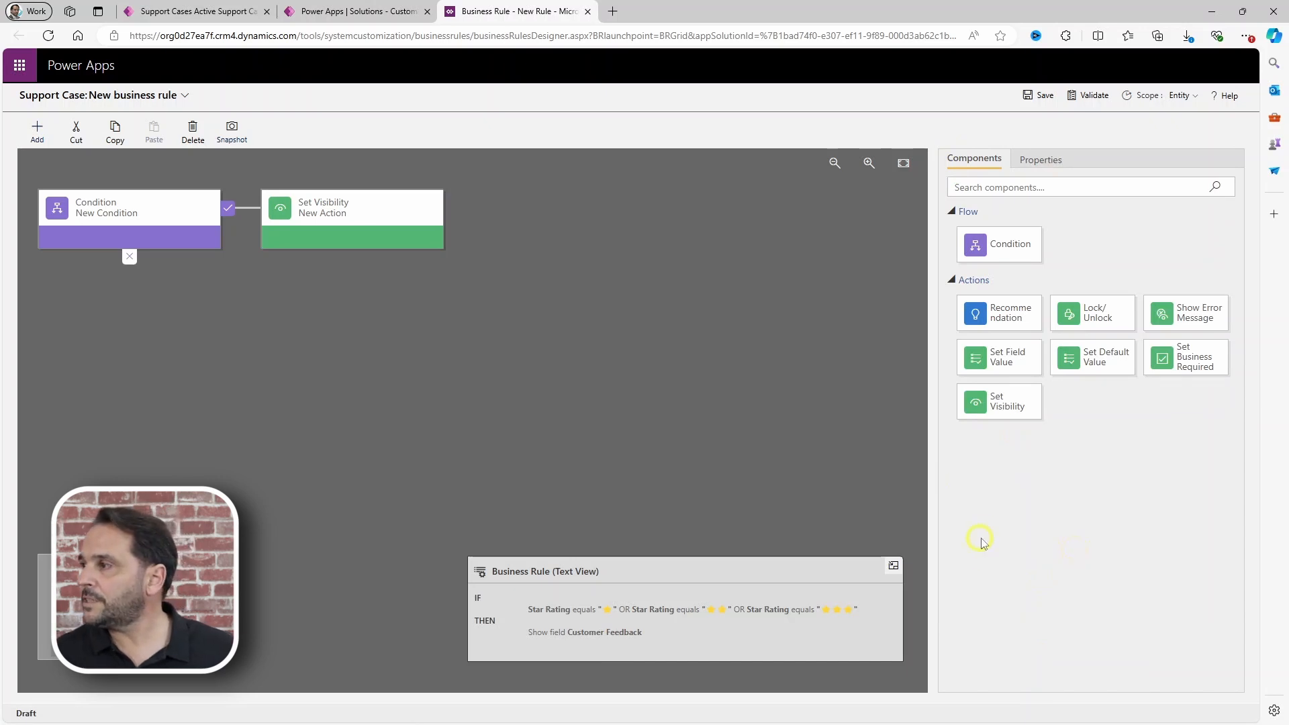
Step: Add an ELSE action hiding Customer Feedback, then save the rule as Visibility
drag(1000, 401, 95, 279)
click(1006, 332)
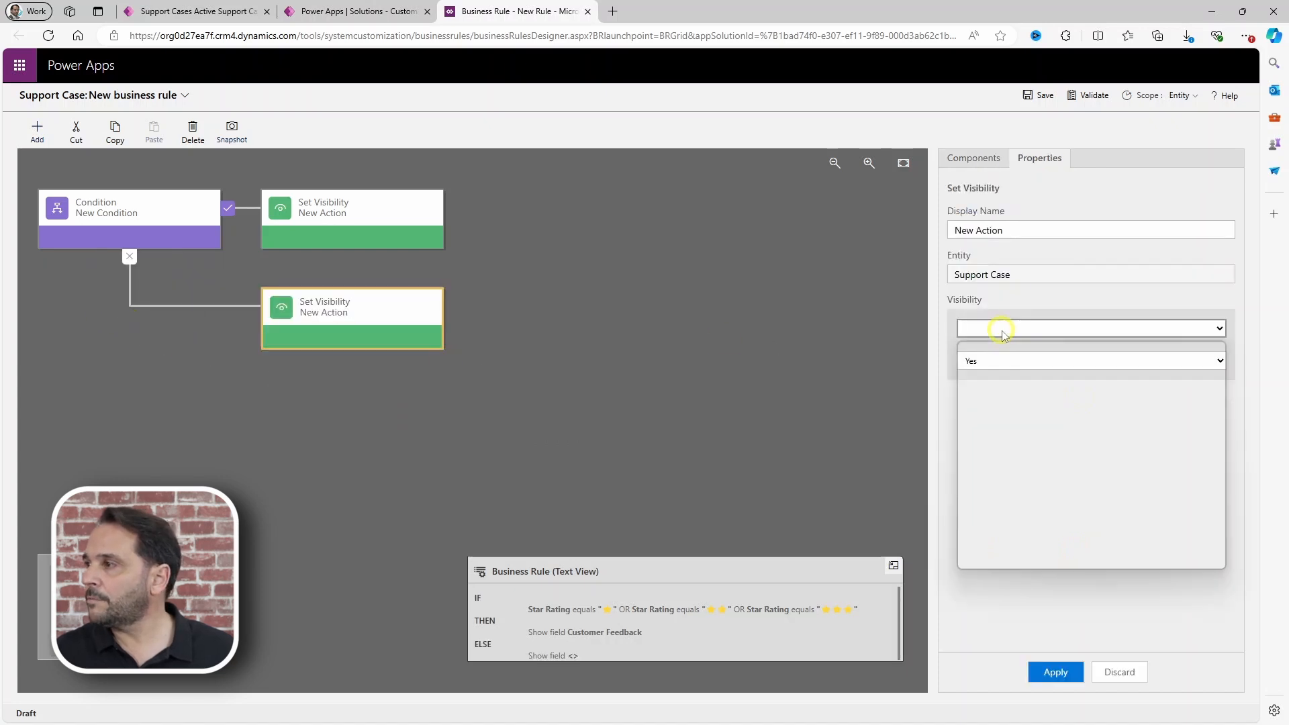
click(989, 387)
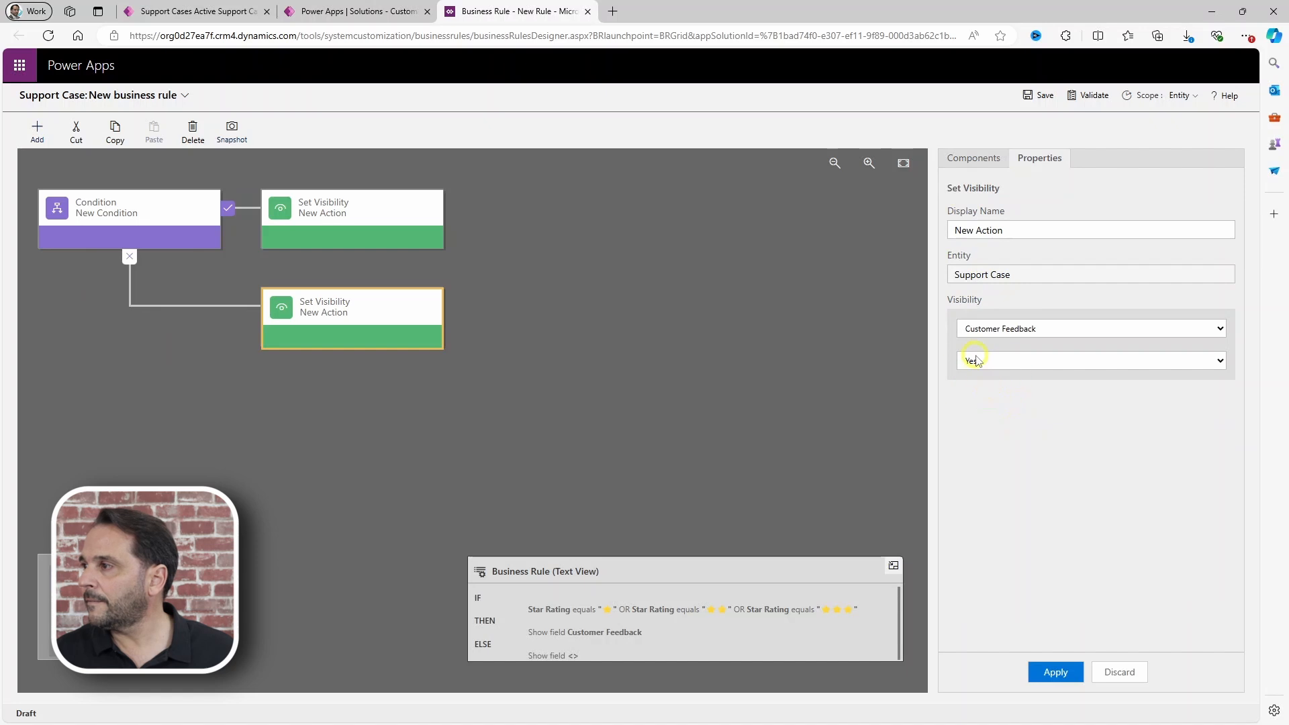
click(974, 362)
click(973, 383)
click(1042, 667)
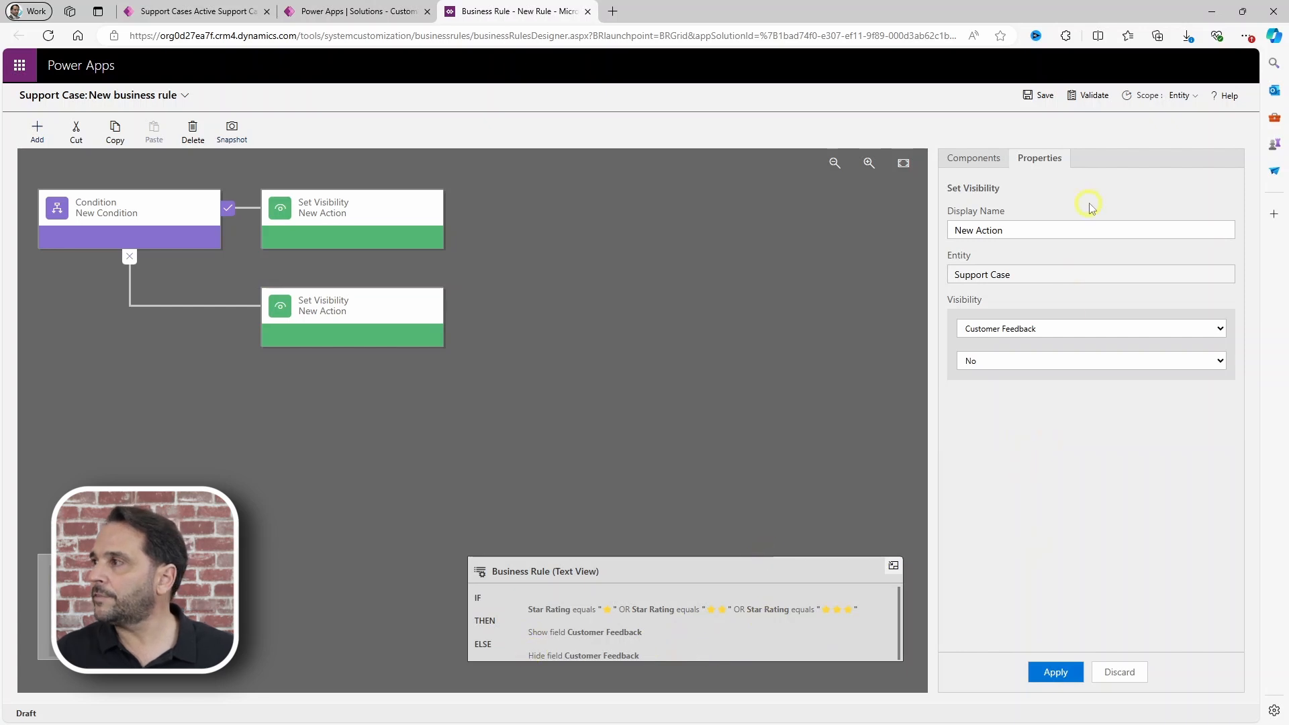
click(1043, 96)
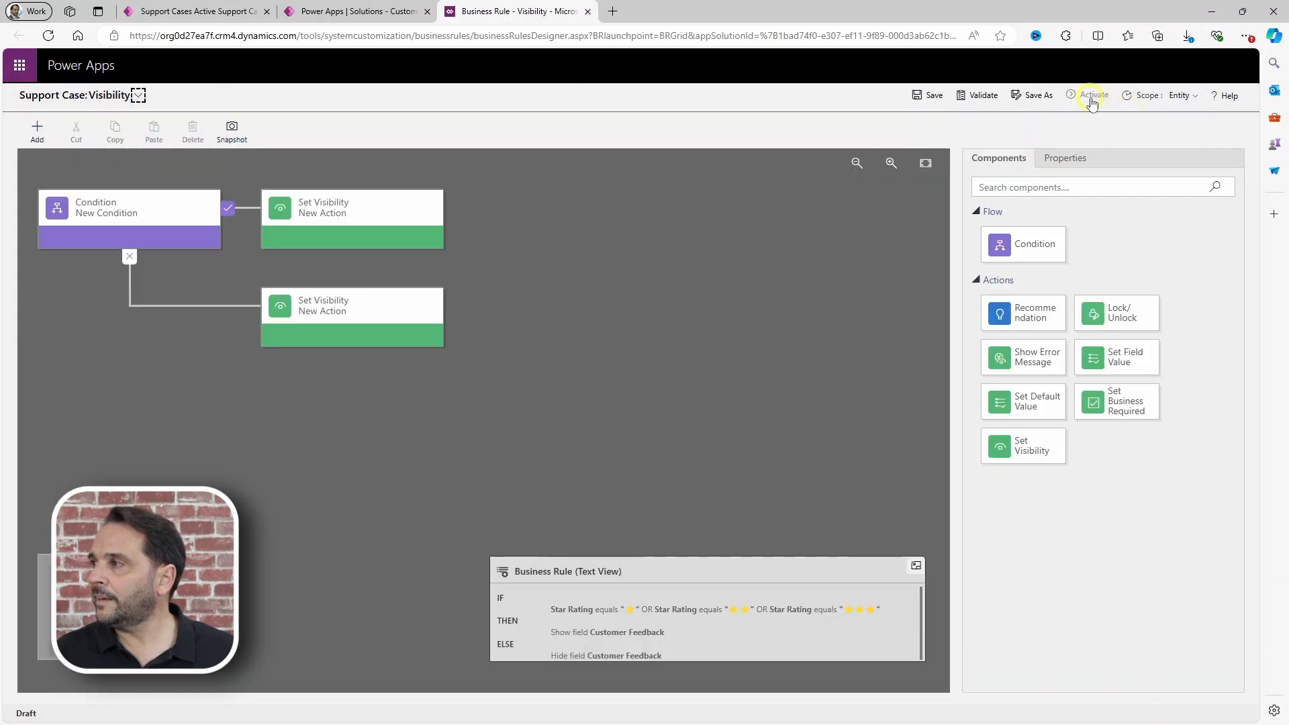
Step: Activate the Visibility rule and confirm in the Process Activate Confirmation dialog
click(1085, 95)
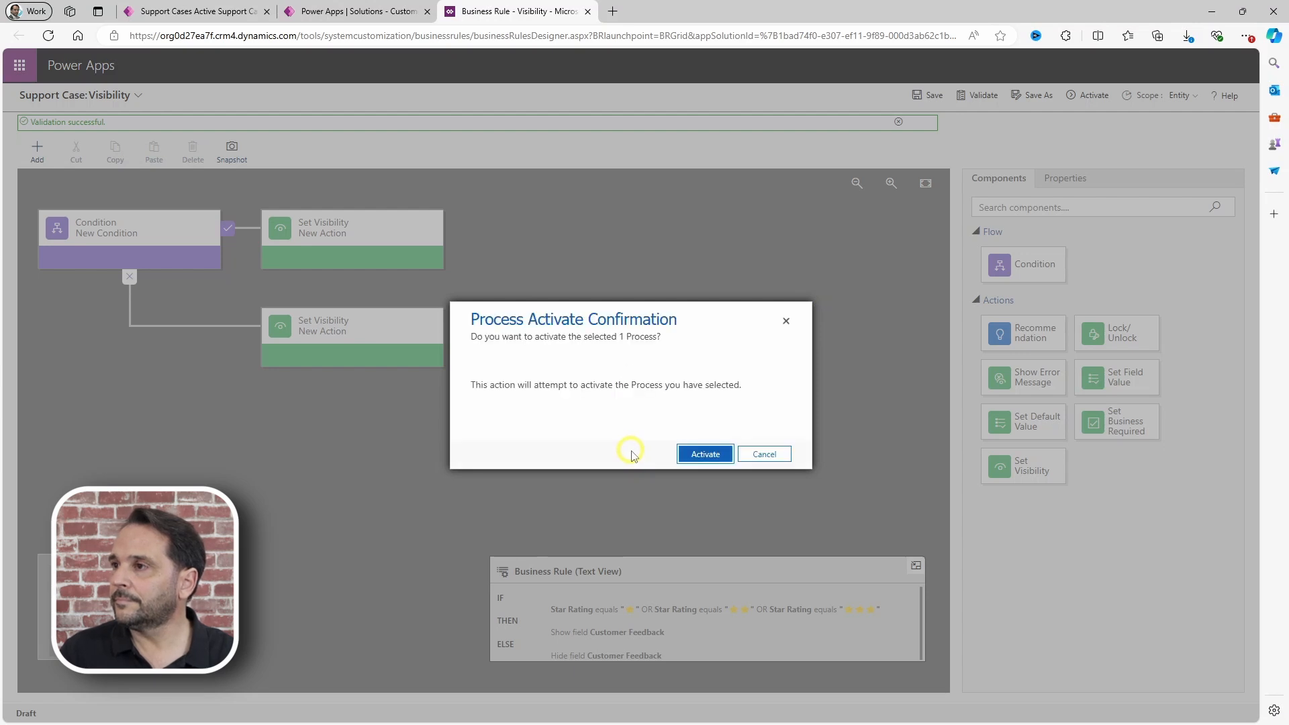
click(695, 455)
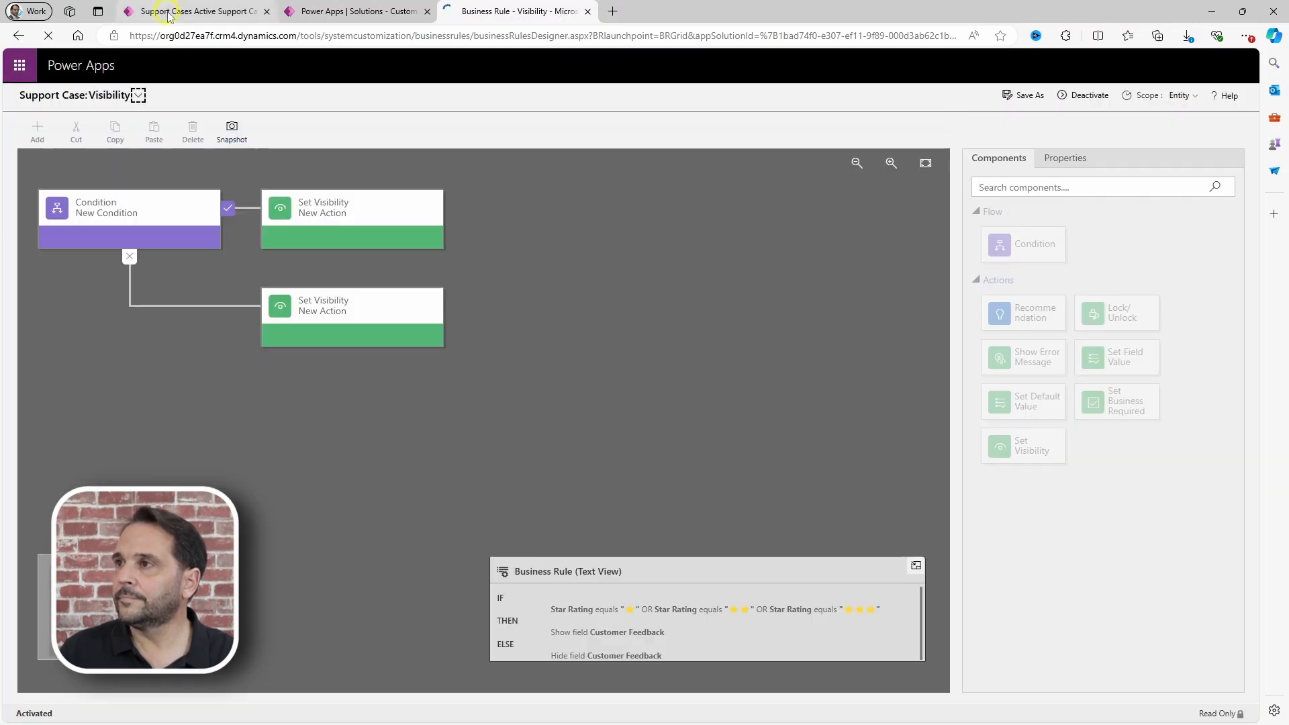
Step: Refresh the active support cases list so the rule applies, and start a new support case
click(175, 11)
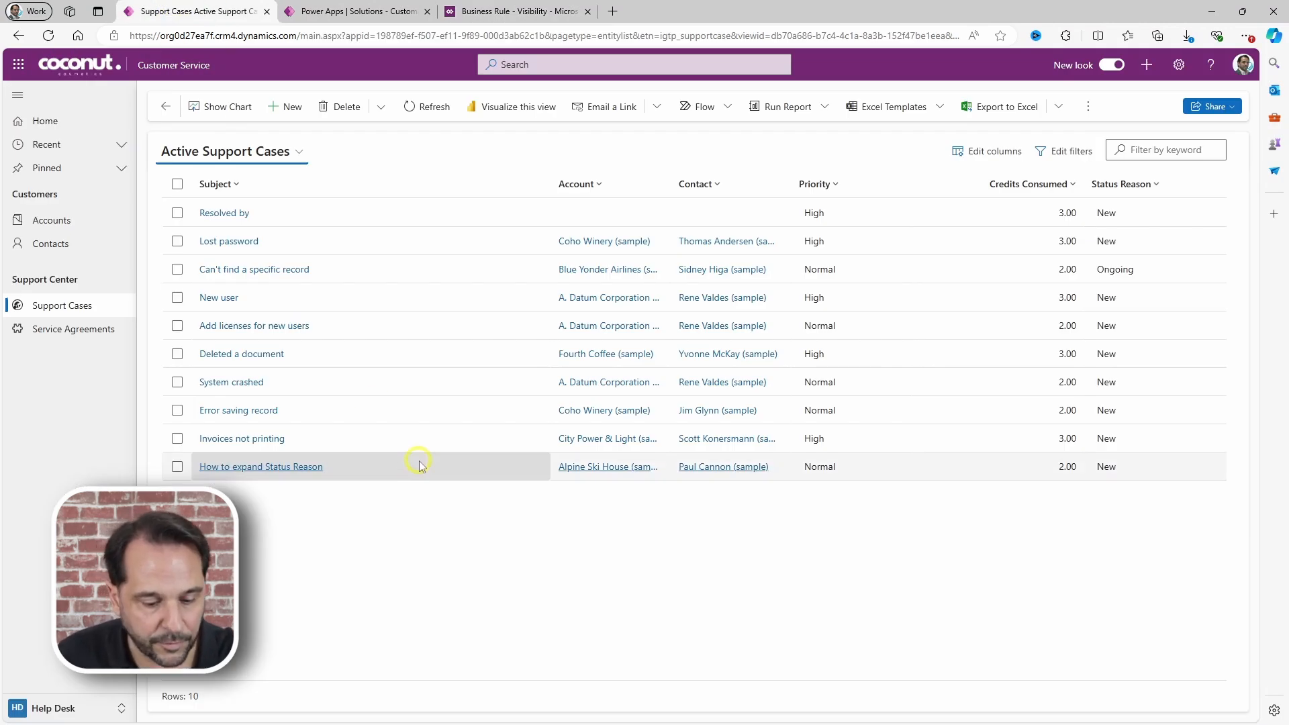
key(F5)
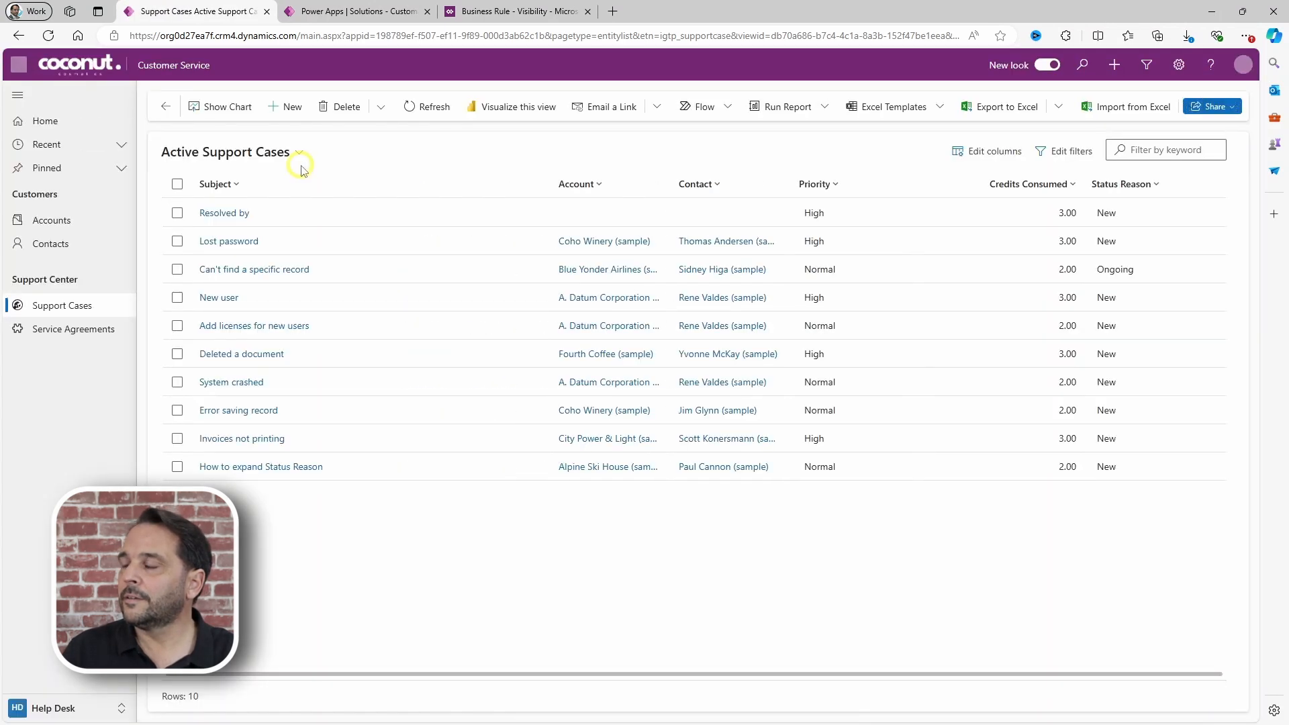
click(288, 106)
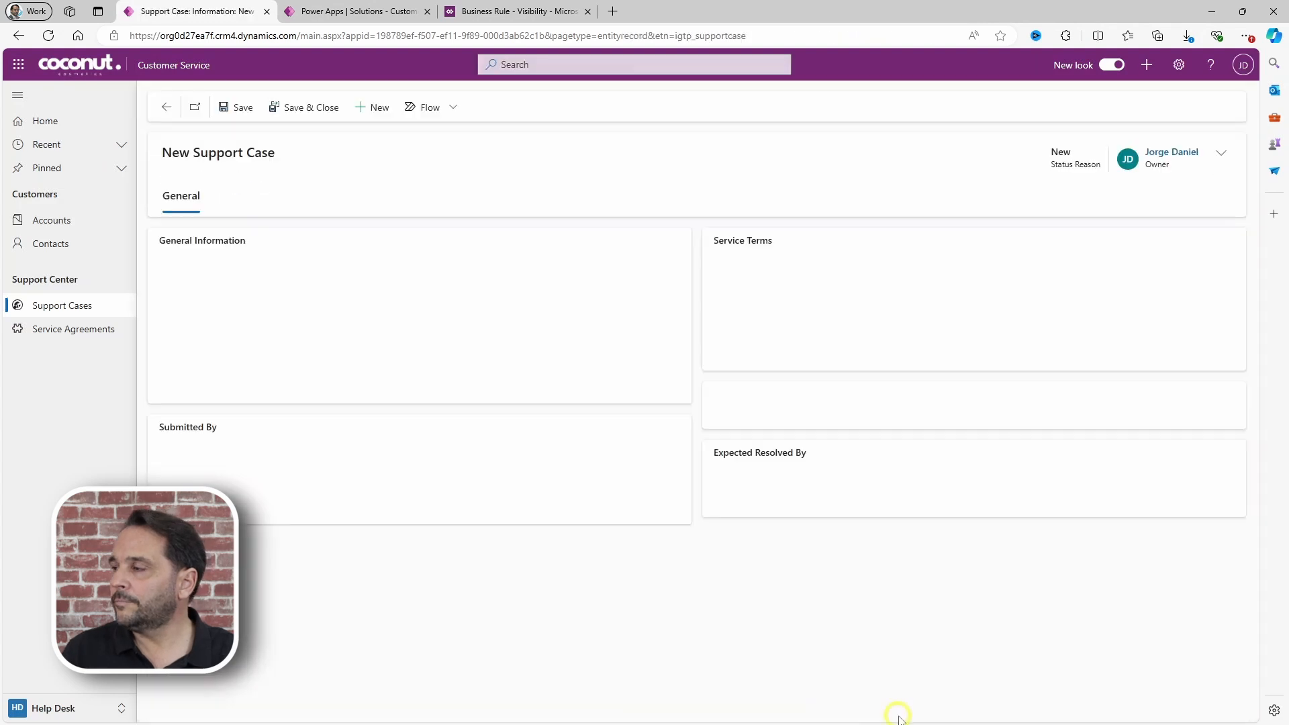
Step: Set Star Rating to one, two, then three stars, checking that Customer Feedback appears
click(885, 405)
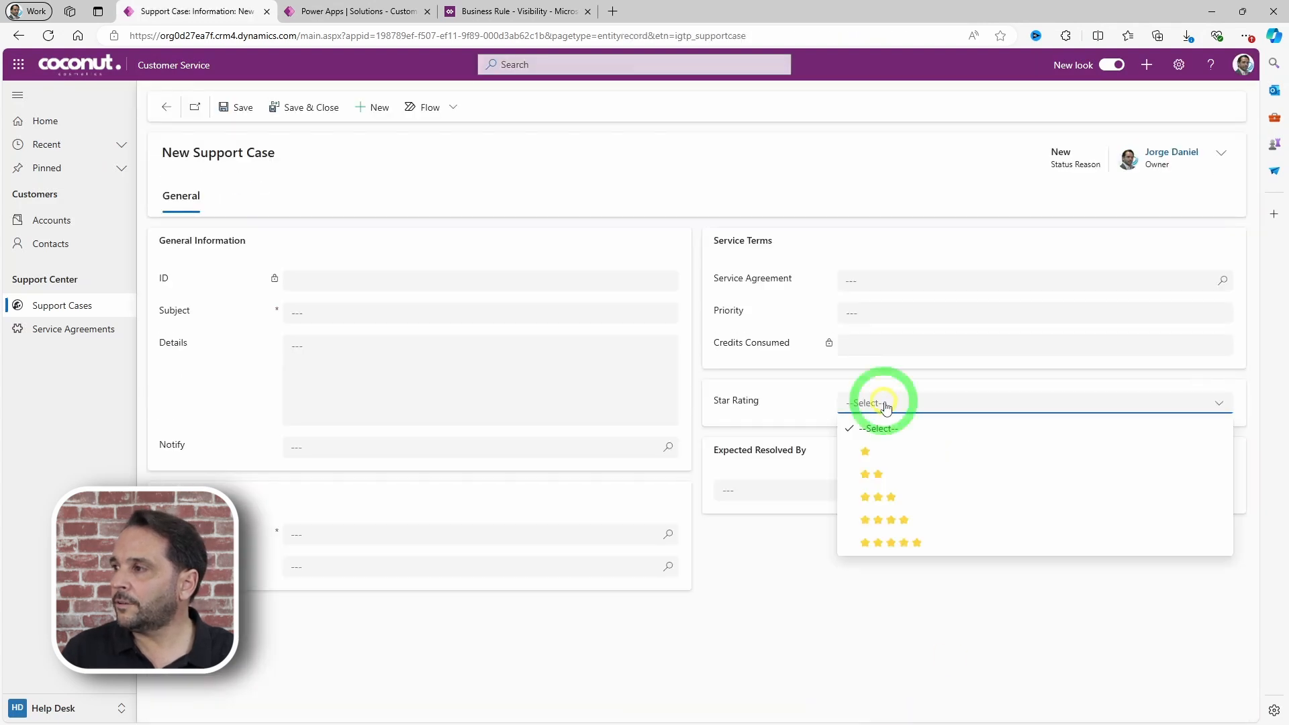
click(867, 451)
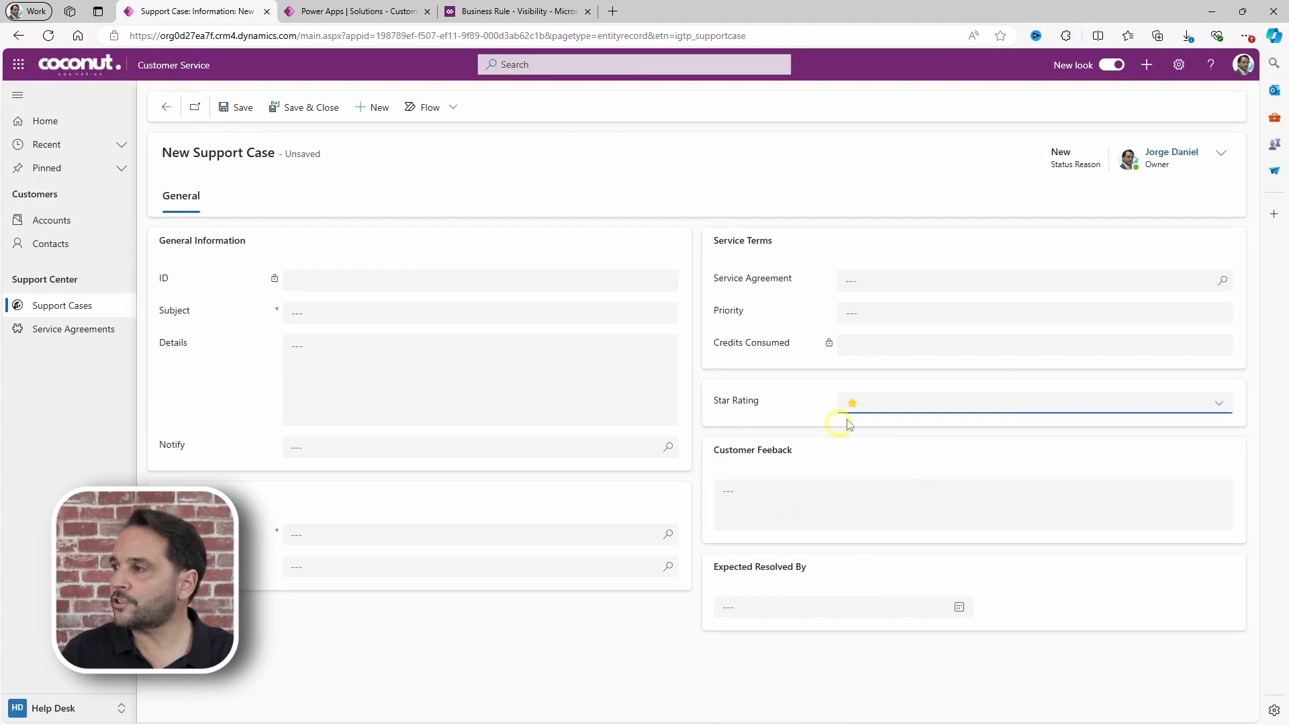
click(866, 406)
click(873, 478)
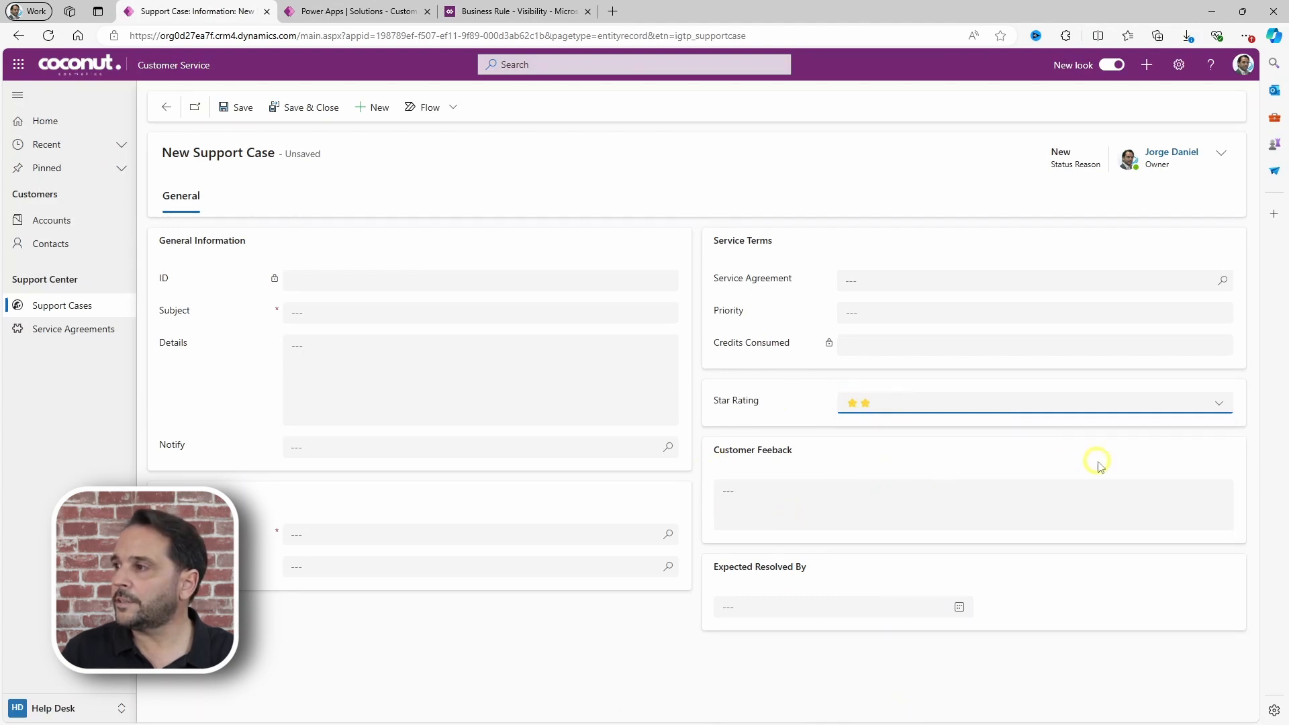
click(900, 405)
click(882, 500)
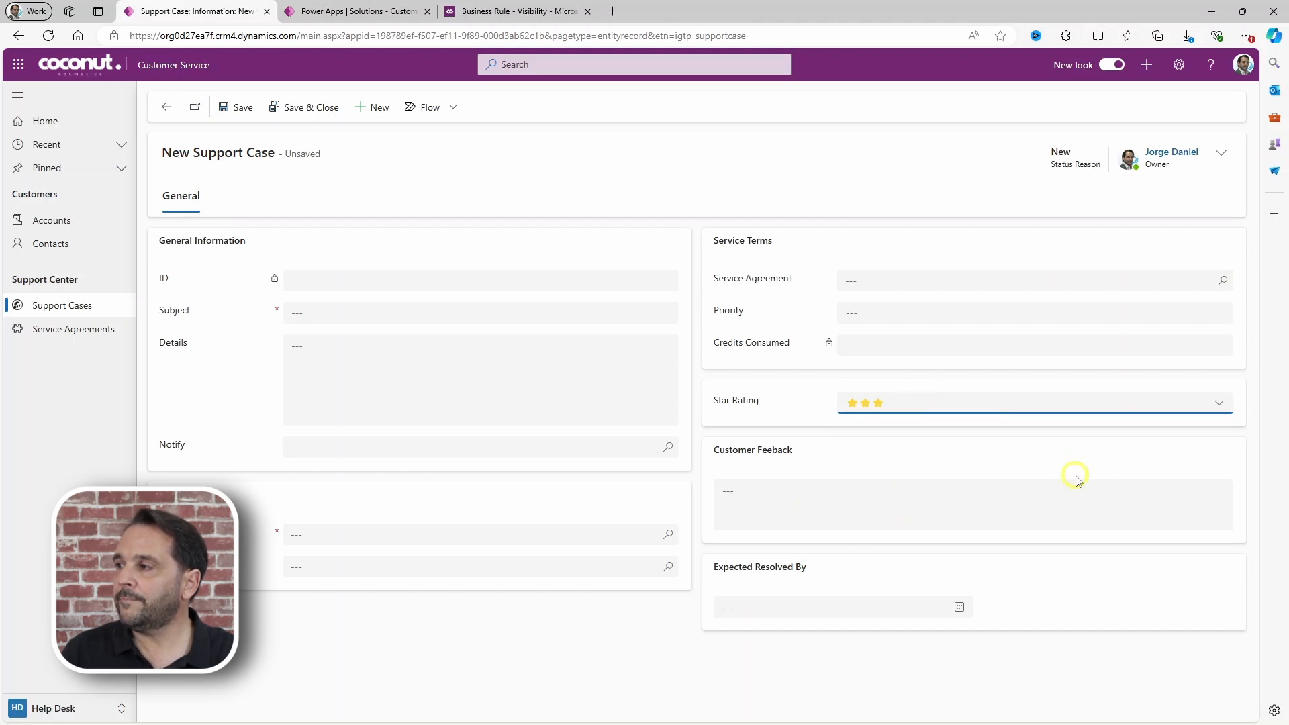
Step: Set Star Rating to four and five stars to confirm Customer Feedback hides, then back to three
click(894, 404)
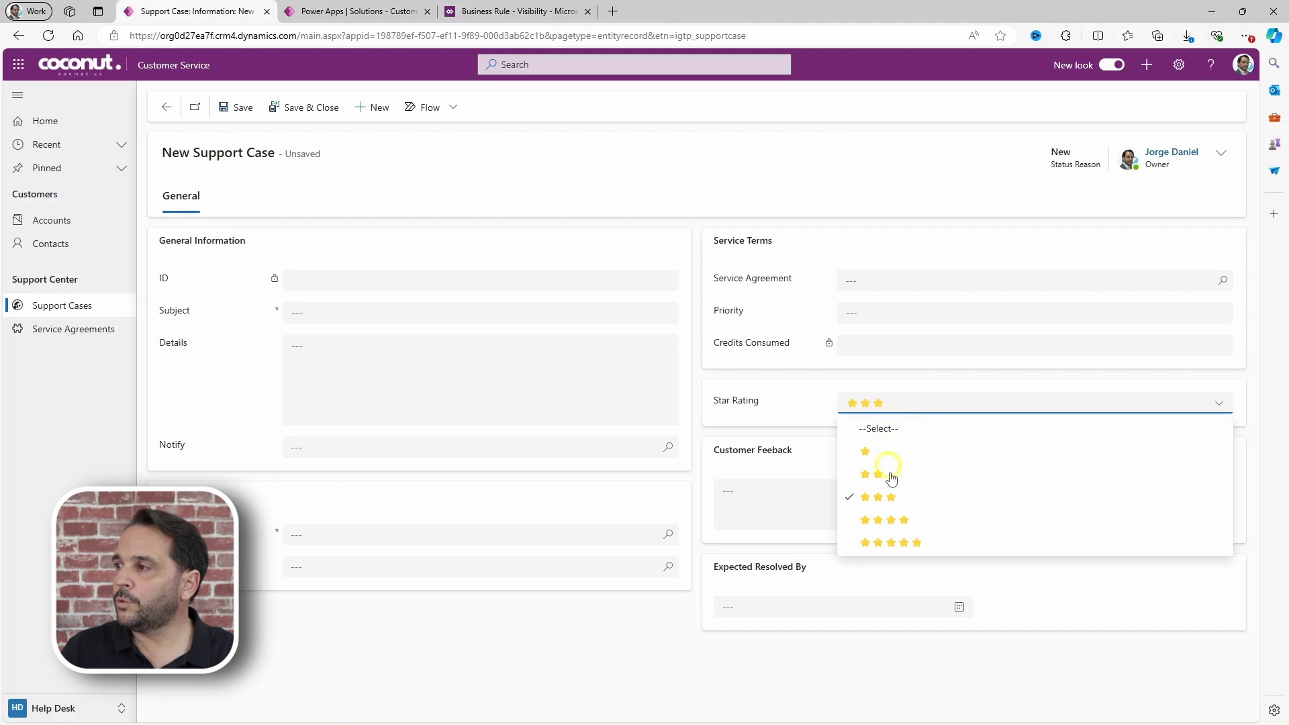
click(881, 521)
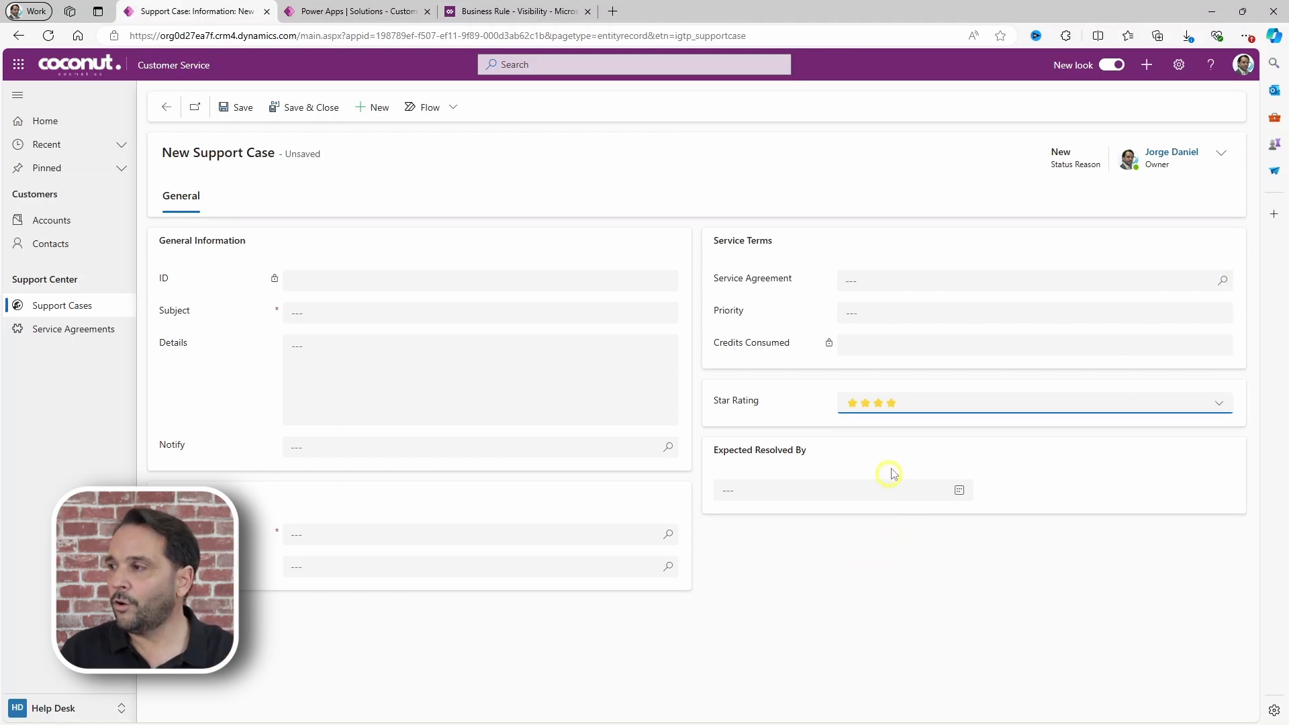
click(900, 405)
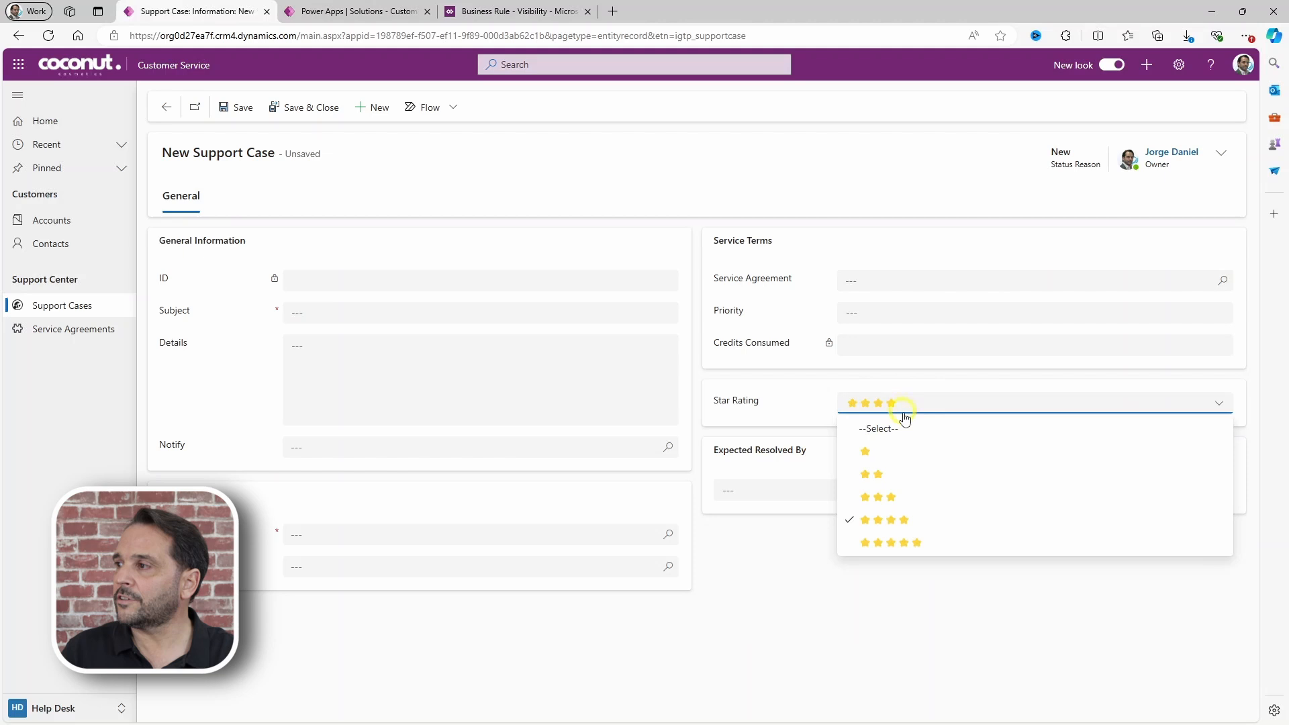
click(893, 542)
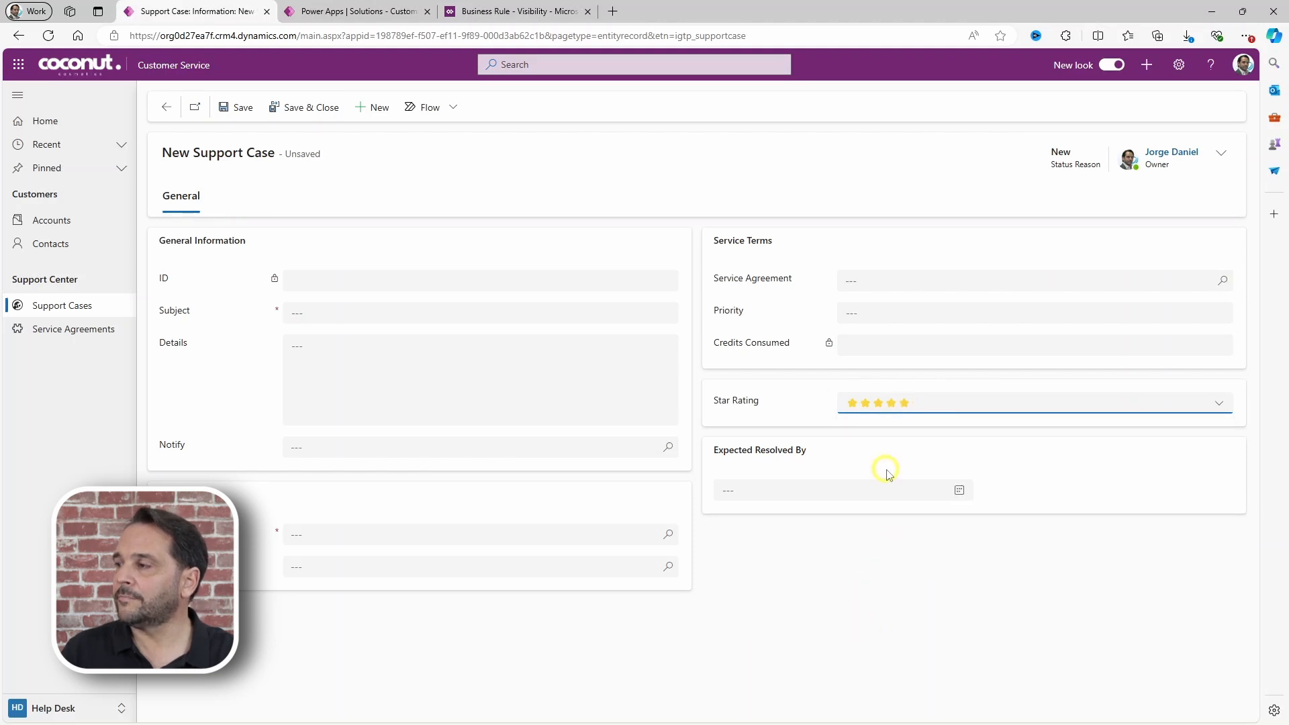
click(881, 408)
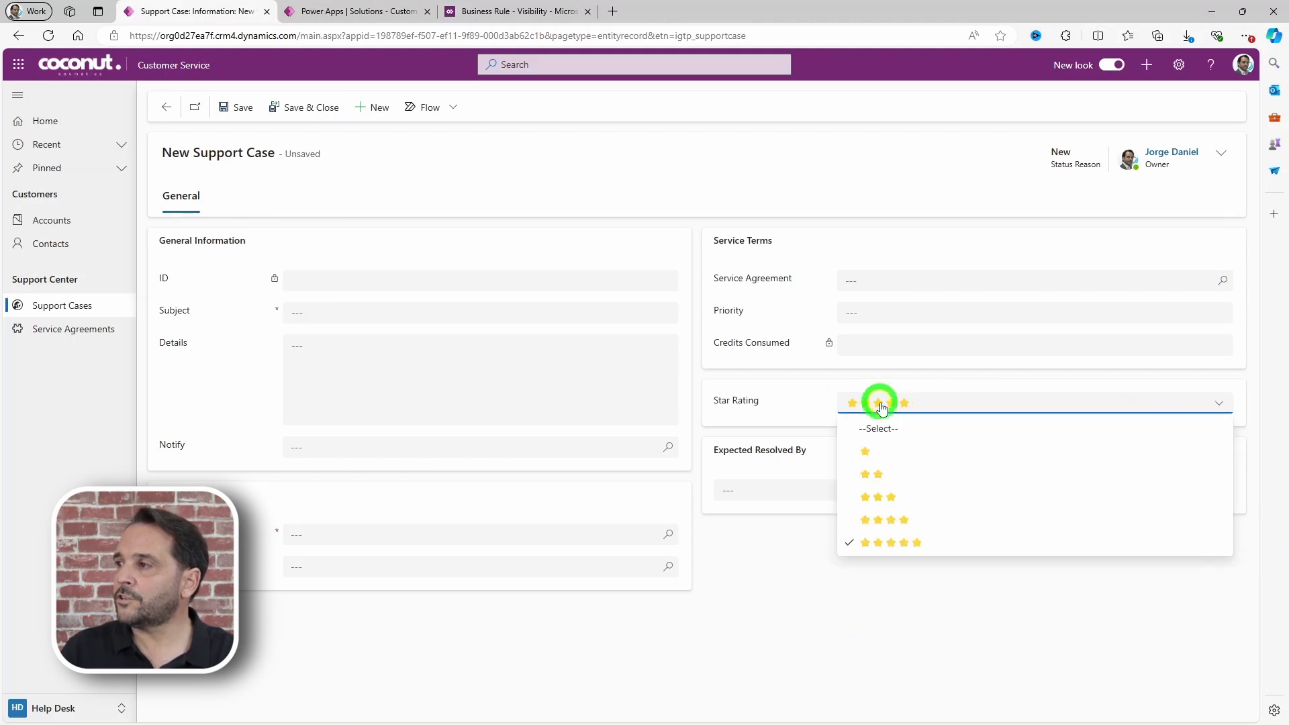
click(884, 499)
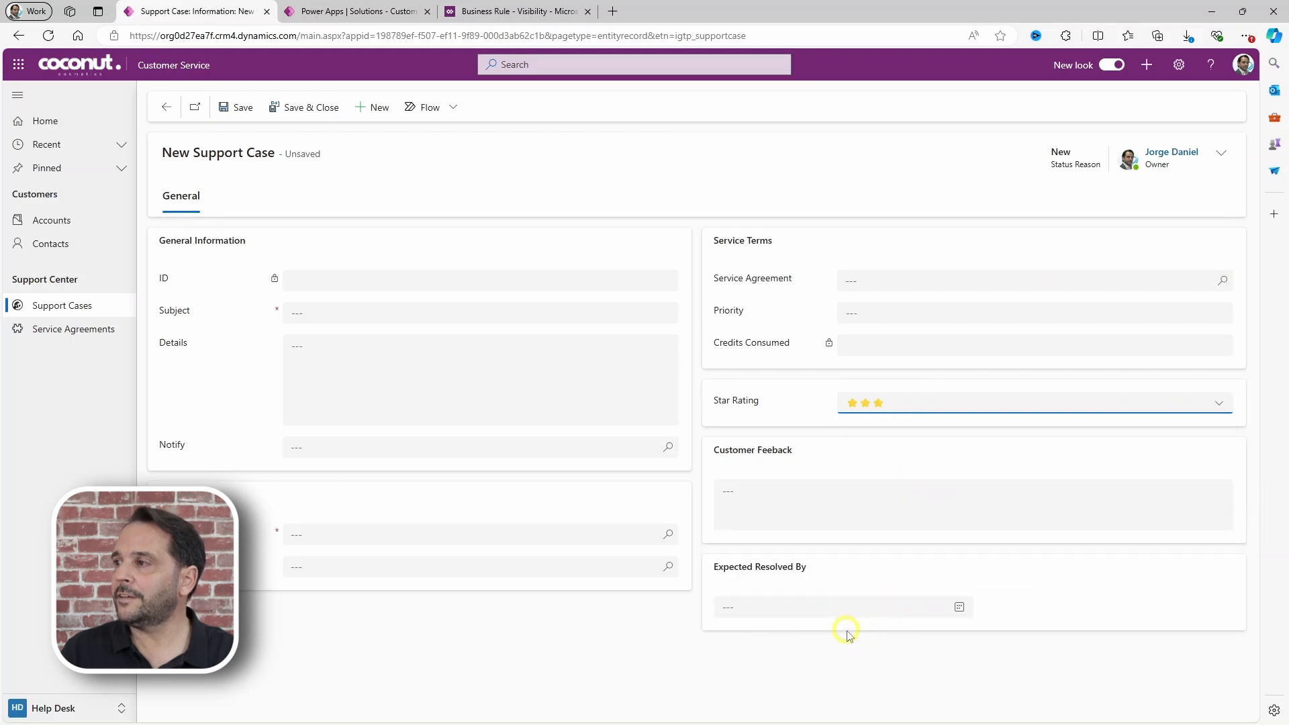